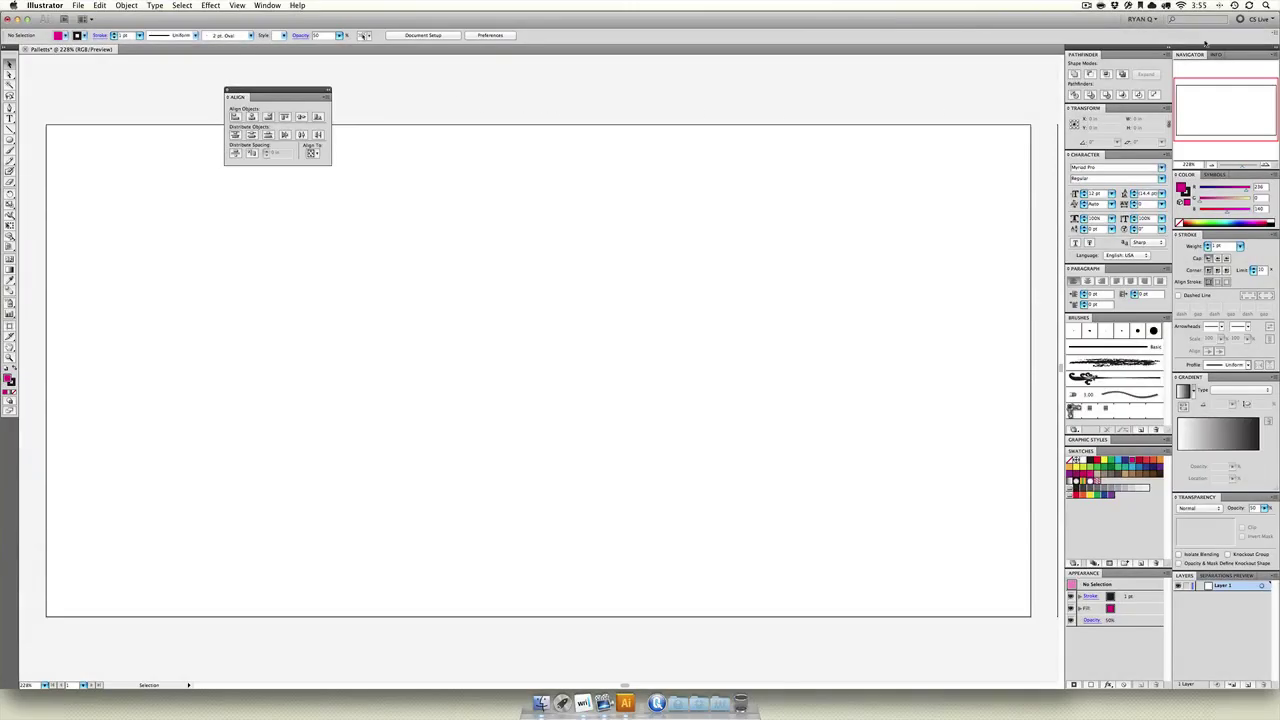
- Reload the personal panel layout by switching to Essentials, then back to the custom workspace
click(1150, 21)
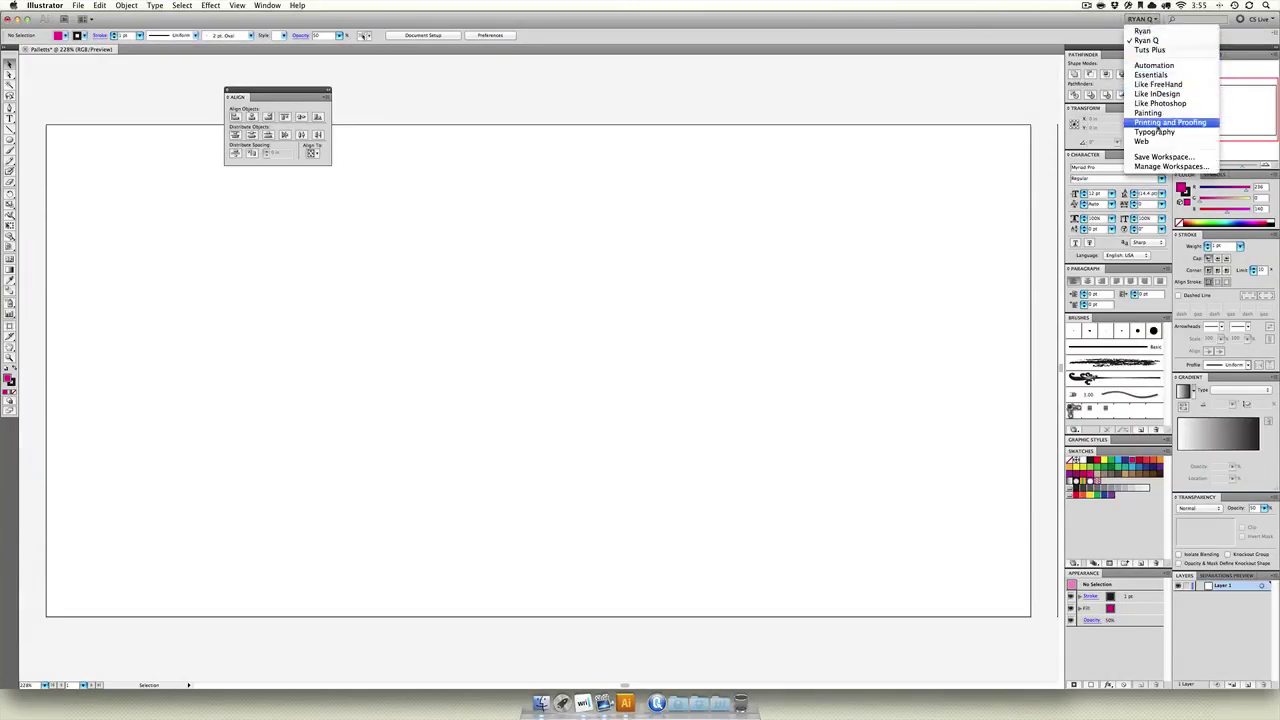
click(1150, 75)
click(1140, 19)
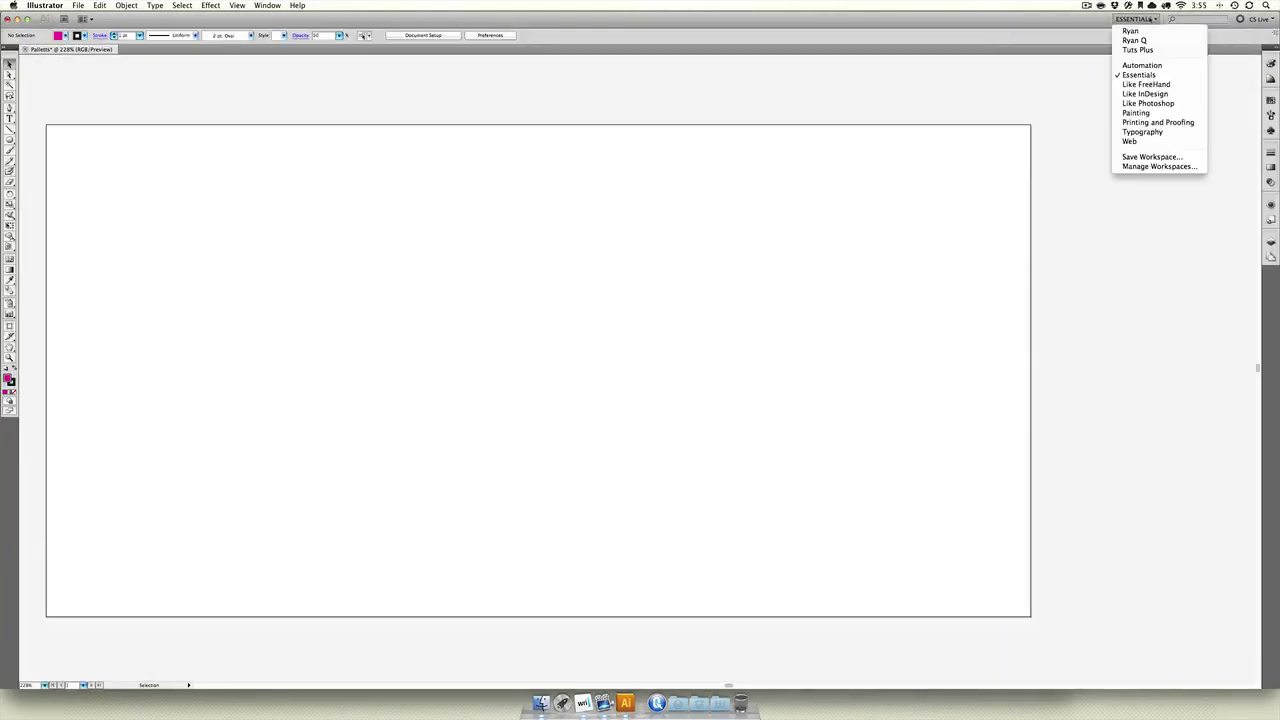
click(1135, 40)
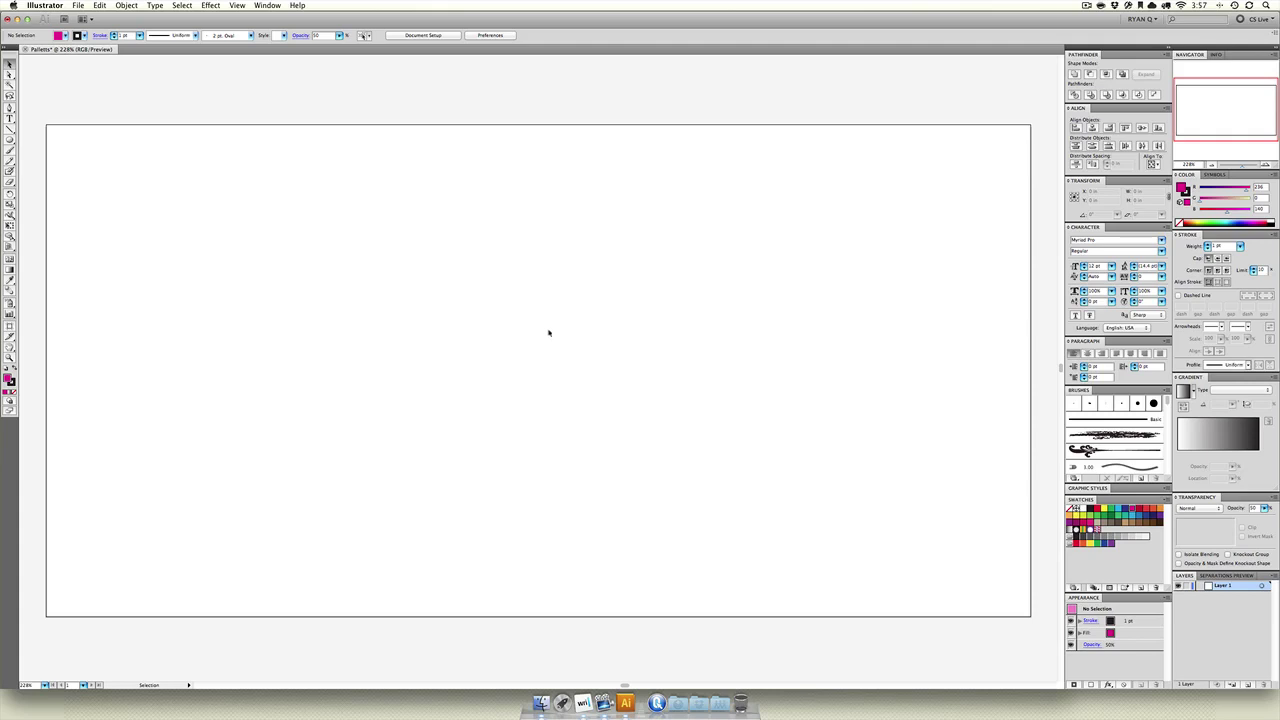
- Draw two magenta squares side by side with the Rectangle tool
drag(7, 139, 50, 141)
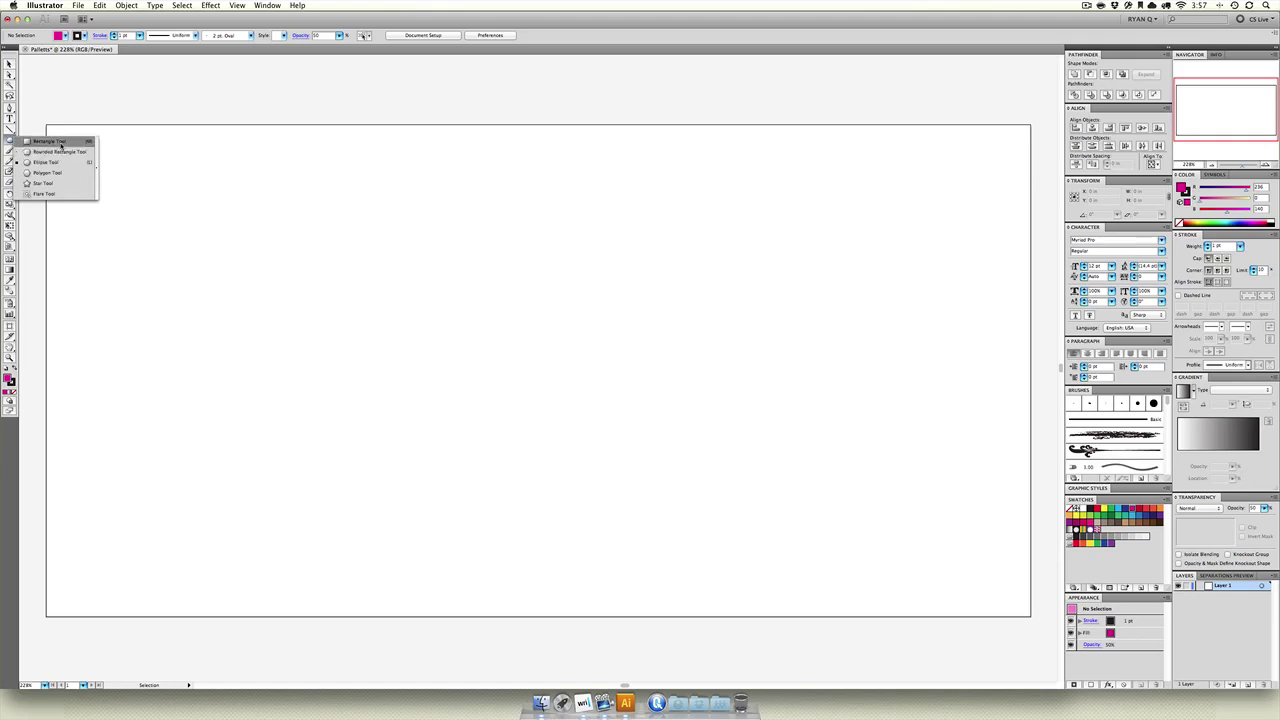
drag(275, 221, 465, 410)
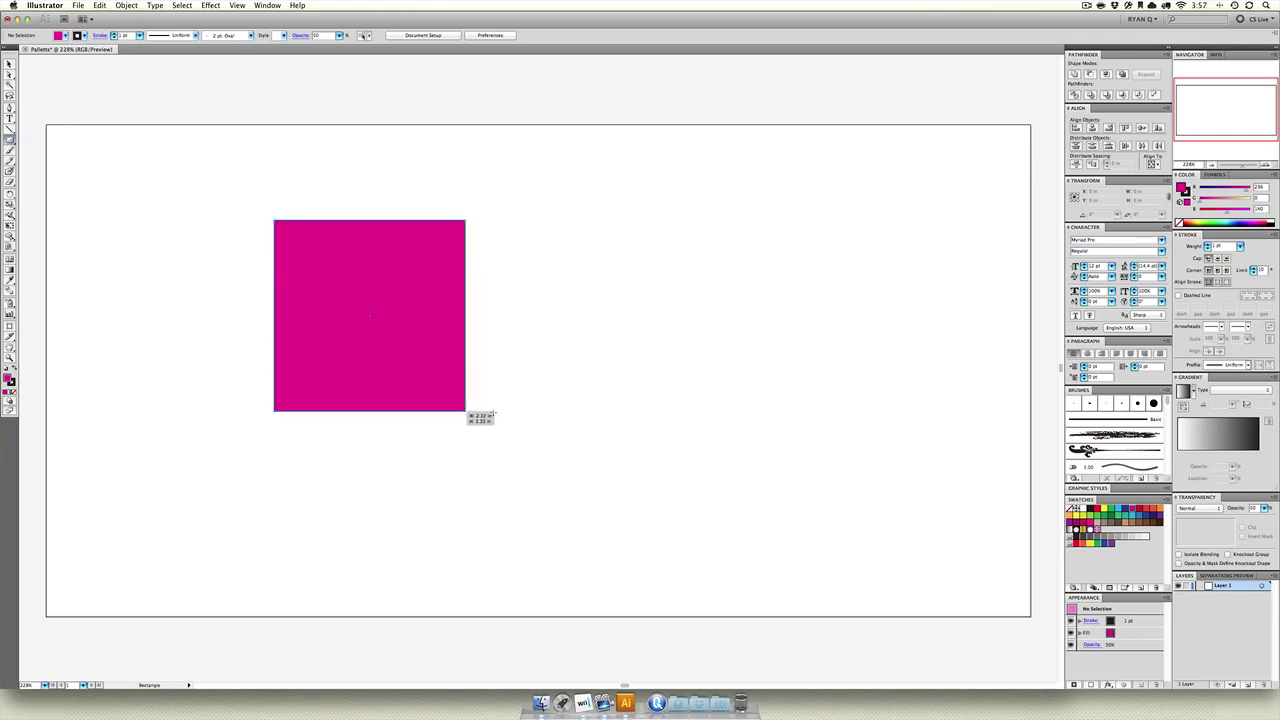
drag(601, 216, 797, 410)
- Draw two magenta circles with the Ellipse tool, one far left and one lower right
drag(10, 140, 45, 163)
drag(108, 312, 212, 416)
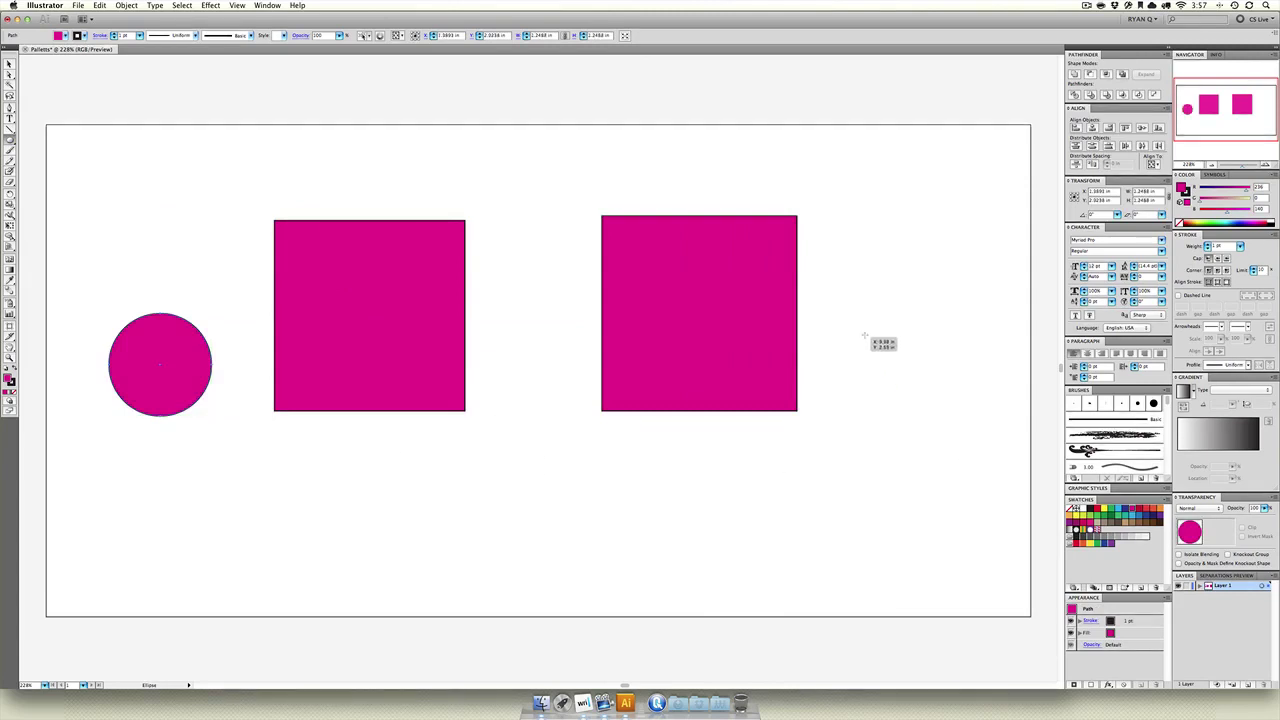
drag(895, 371, 978, 487)
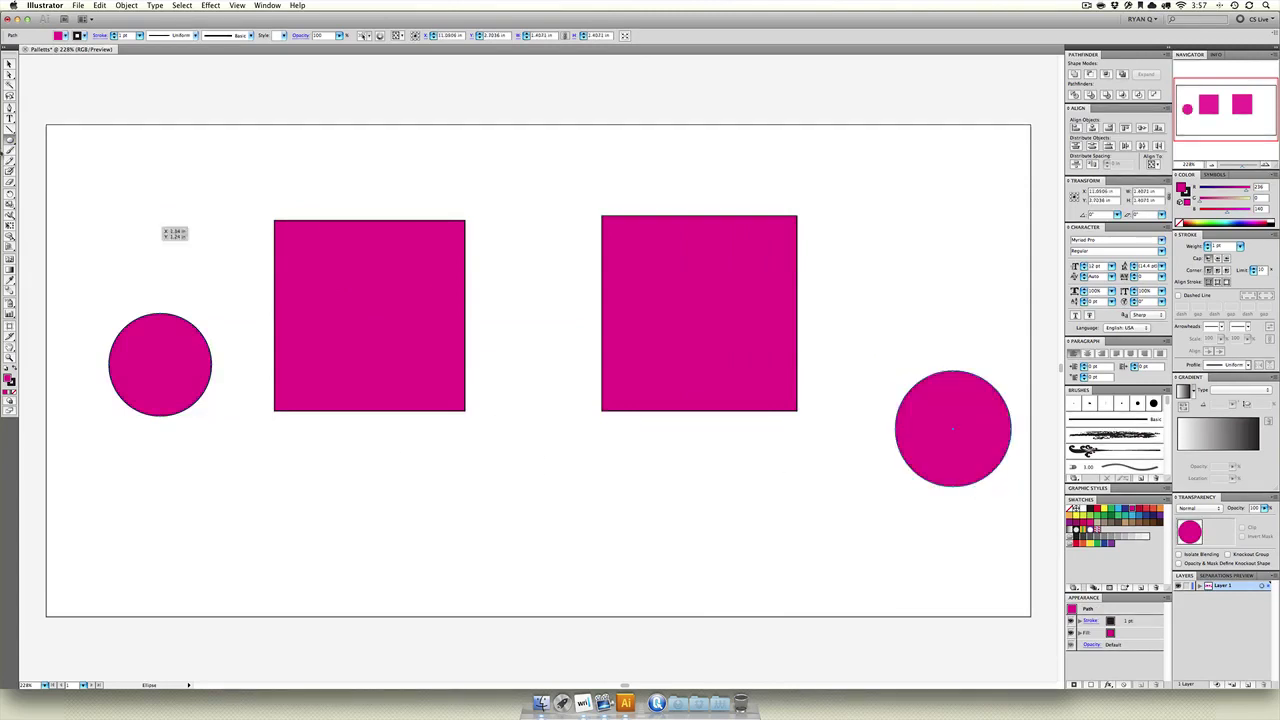
- Fill the left circle green, left square red, right square dark blue and right circle black
click(9, 65)
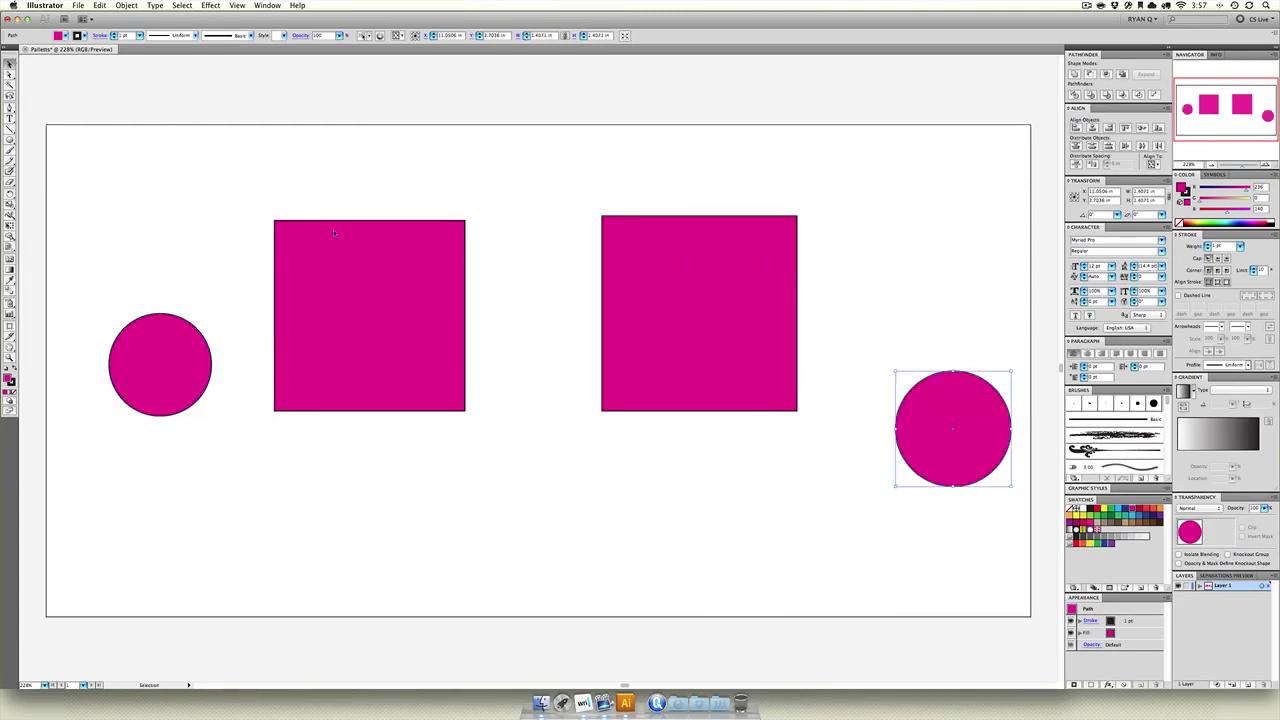
click(175, 350)
click(1110, 511)
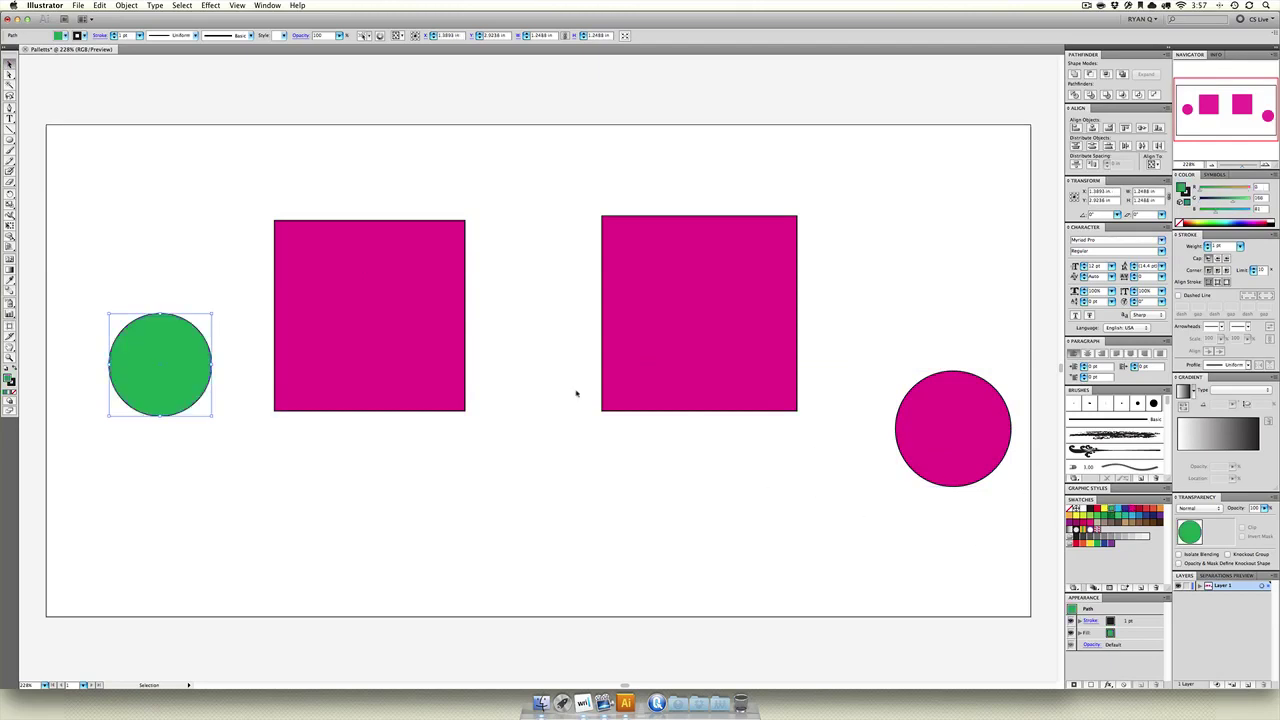
click(366, 299)
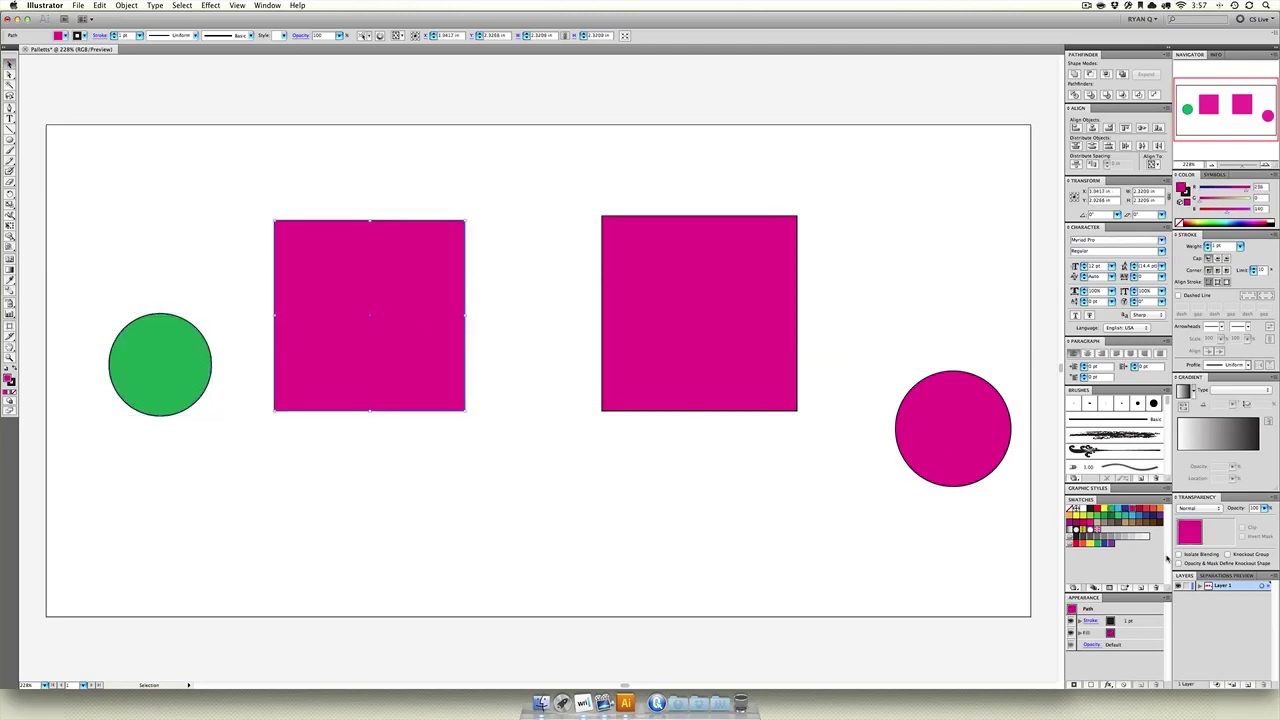
click(1096, 509)
click(669, 346)
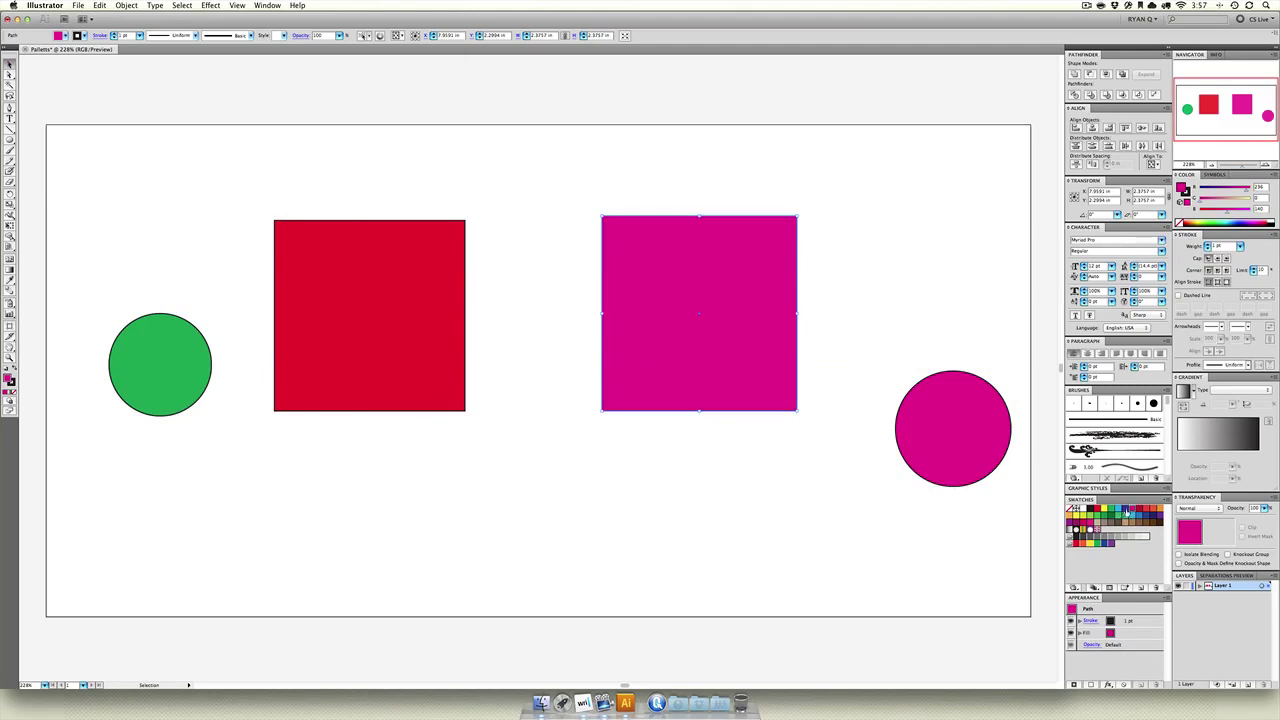
click(1124, 510)
click(980, 436)
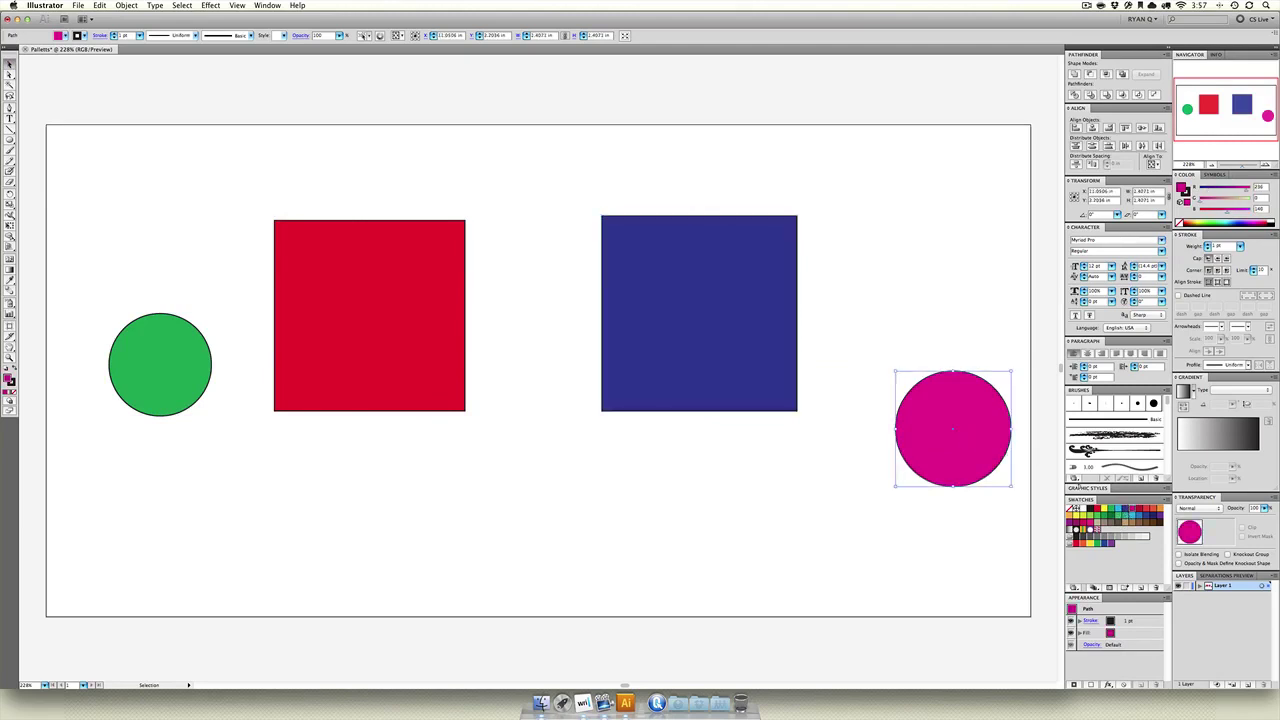
click(1078, 511)
click(852, 509)
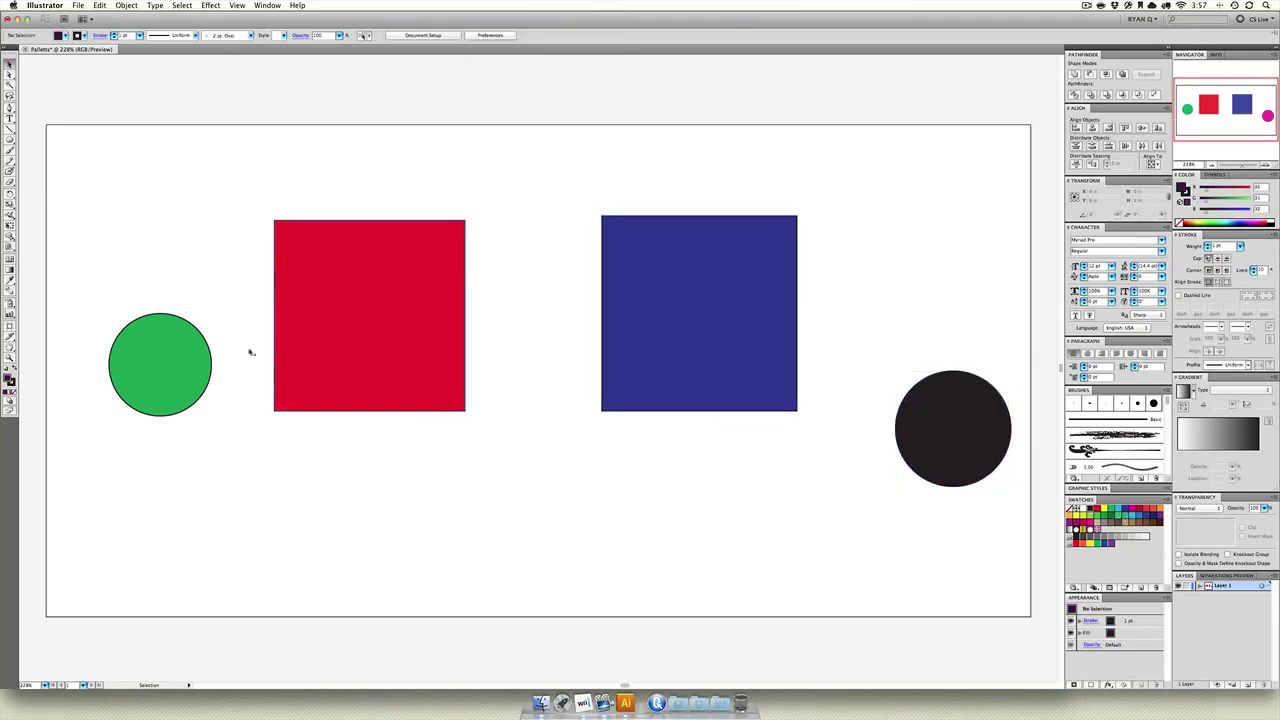
- Move the green and black circles beneath the red and blue squares in a two-by-two grid
drag(163, 366, 387, 525)
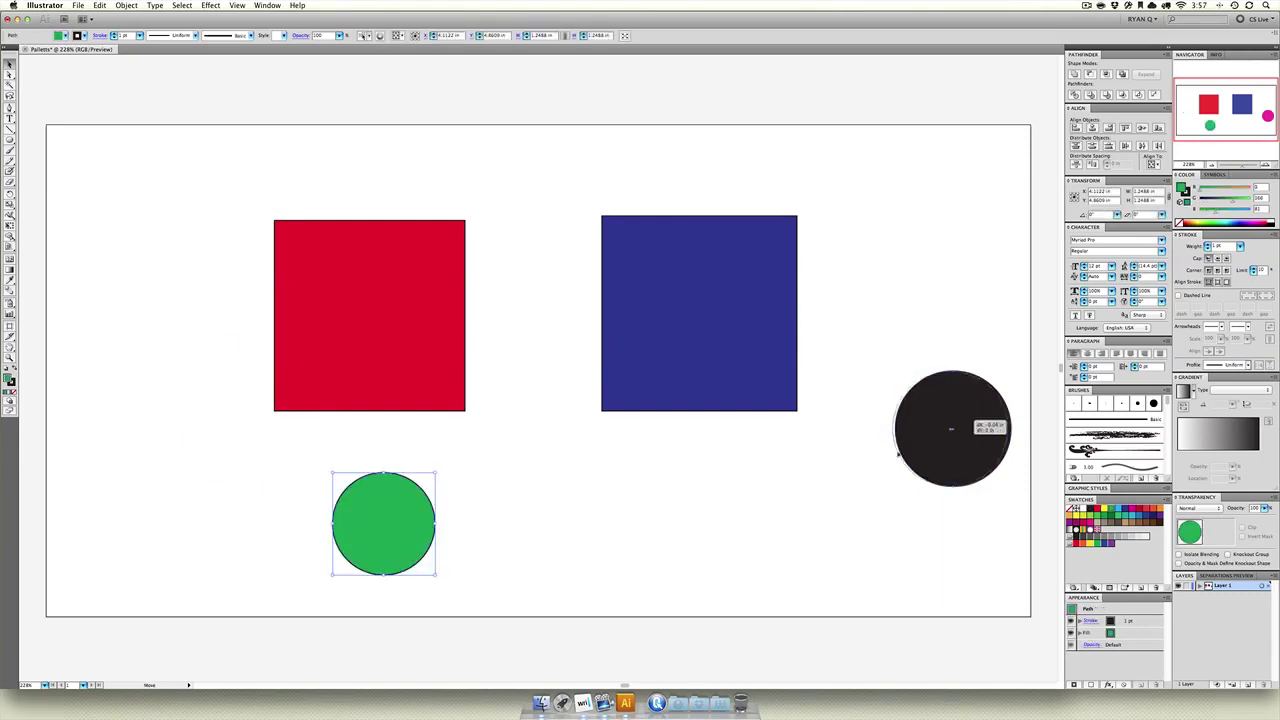
drag(951, 423, 659, 521)
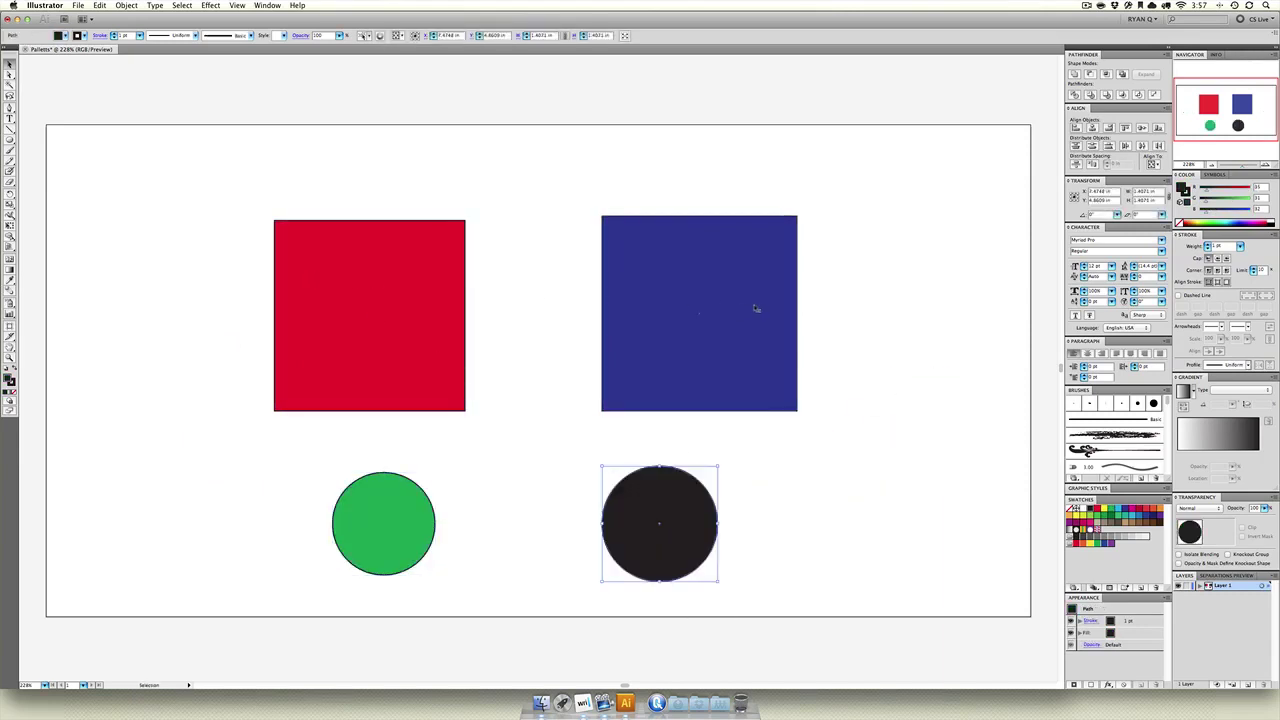
drag(376, 515, 334, 512)
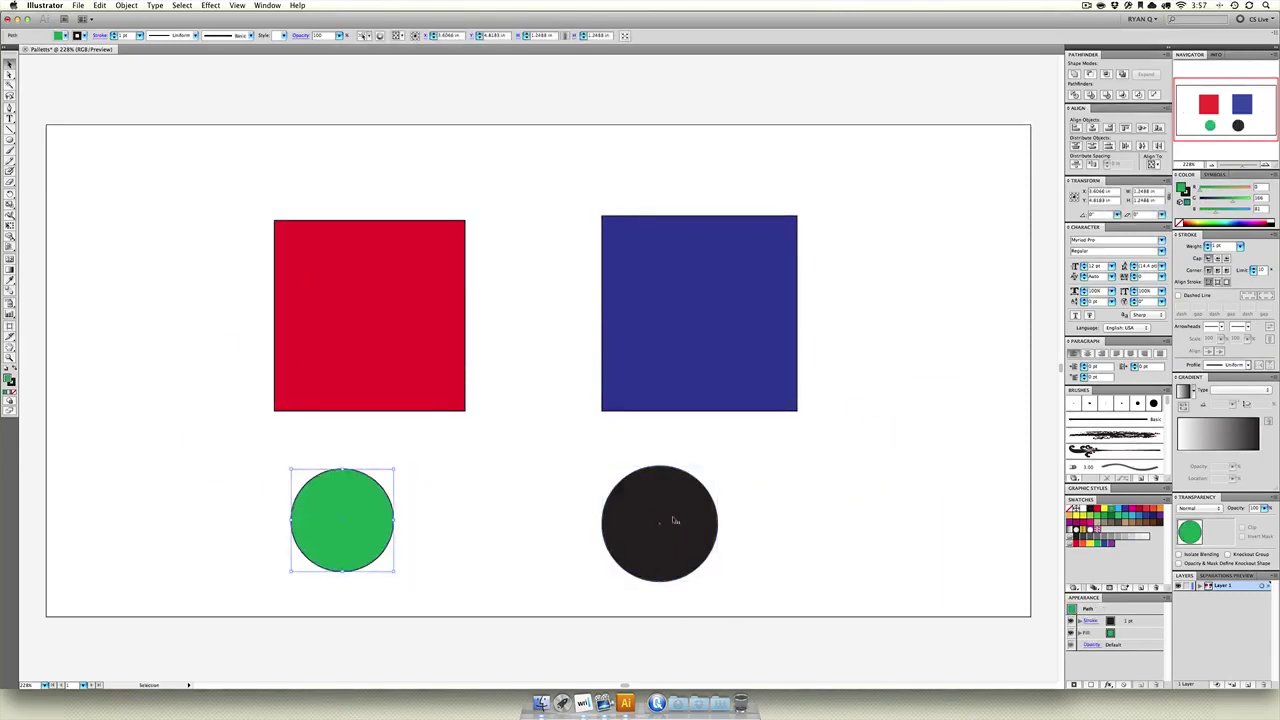
drag(674, 523, 717, 523)
click(750, 450)
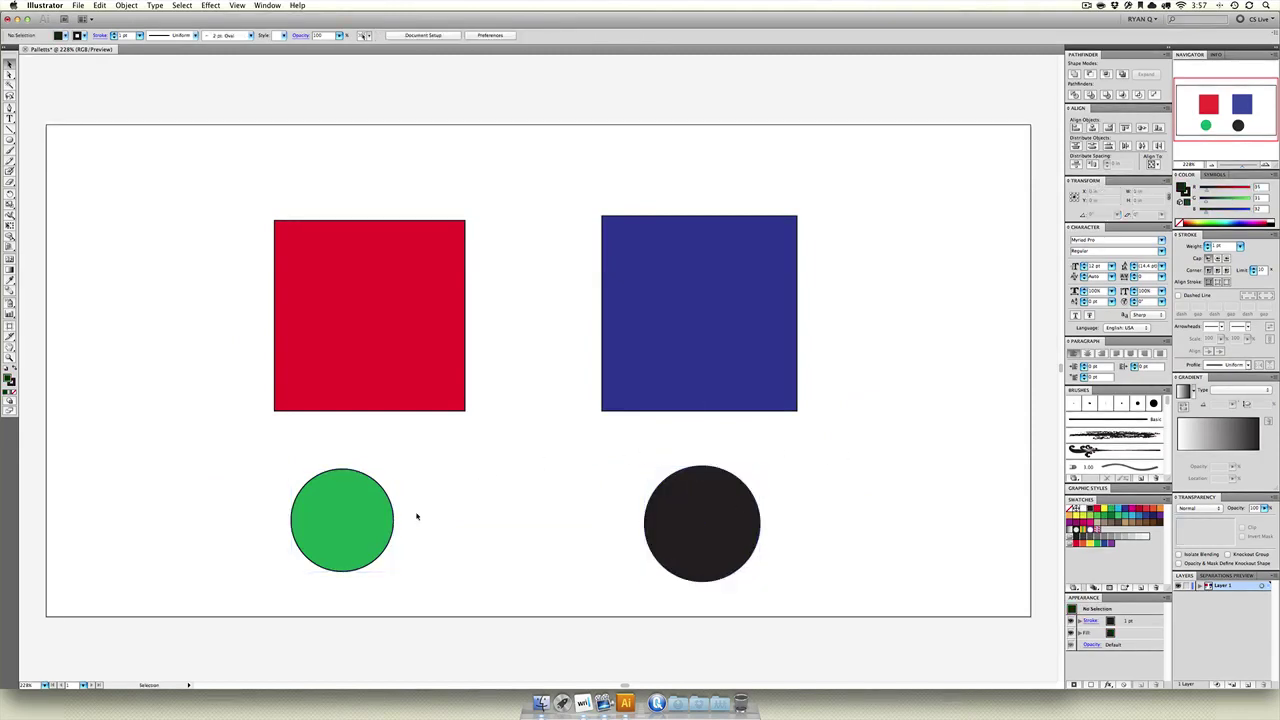
- Set the opacity of all four shapes to 70% in the Transparency panel
drag(244, 244, 878, 608)
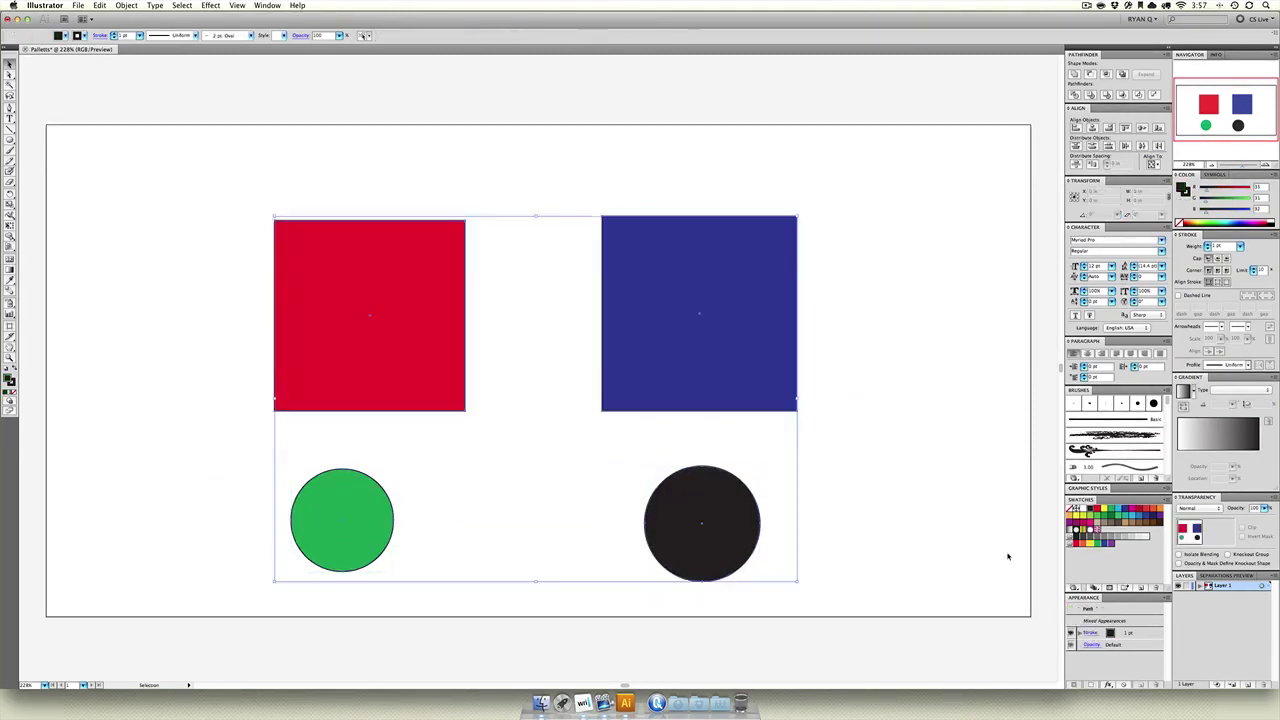
click(1265, 508)
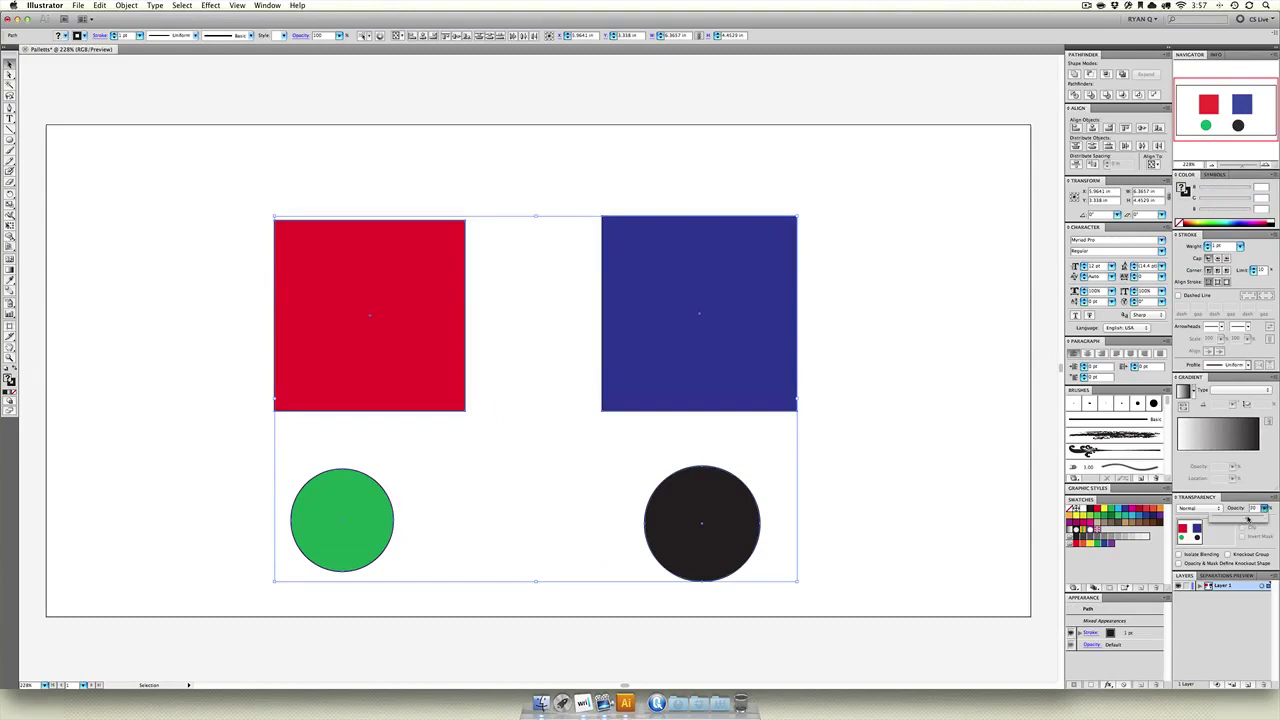
drag(1248, 518, 1244, 518)
click(590, 191)
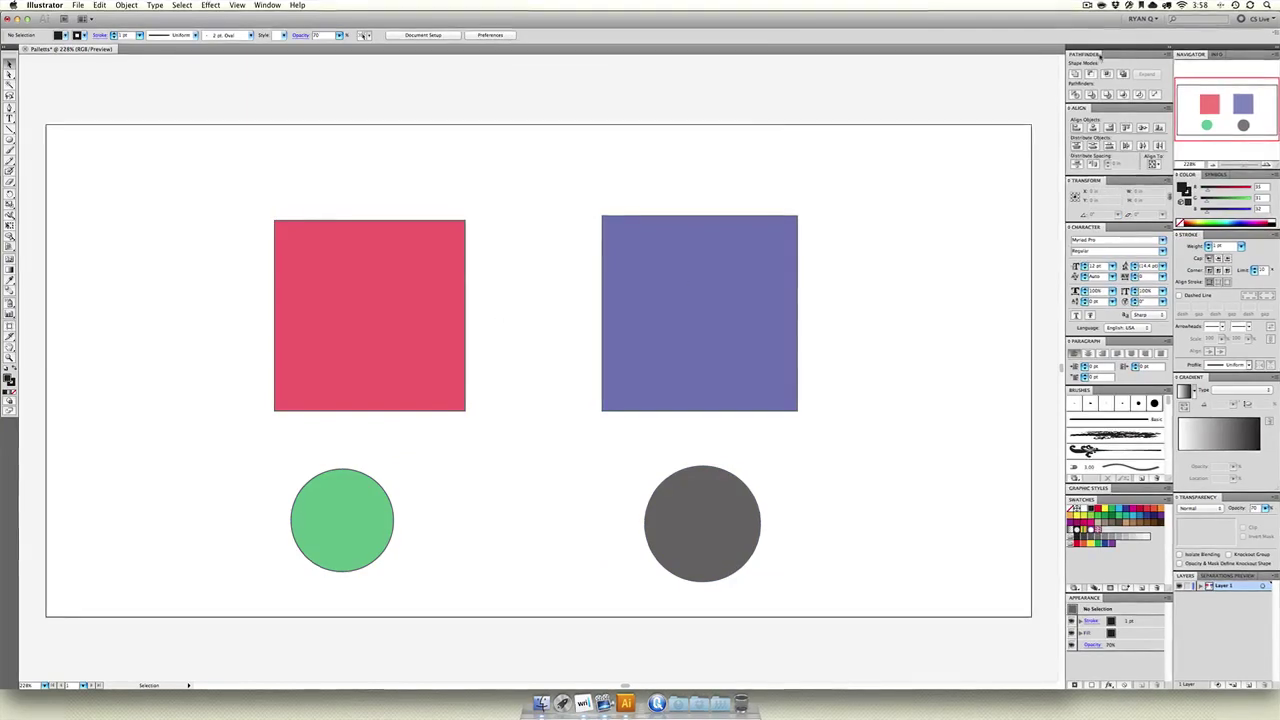
- Pull the Pathfinder panel out of the right-hand dock so it floats over the canvas
drag(1083, 54, 513, 115)
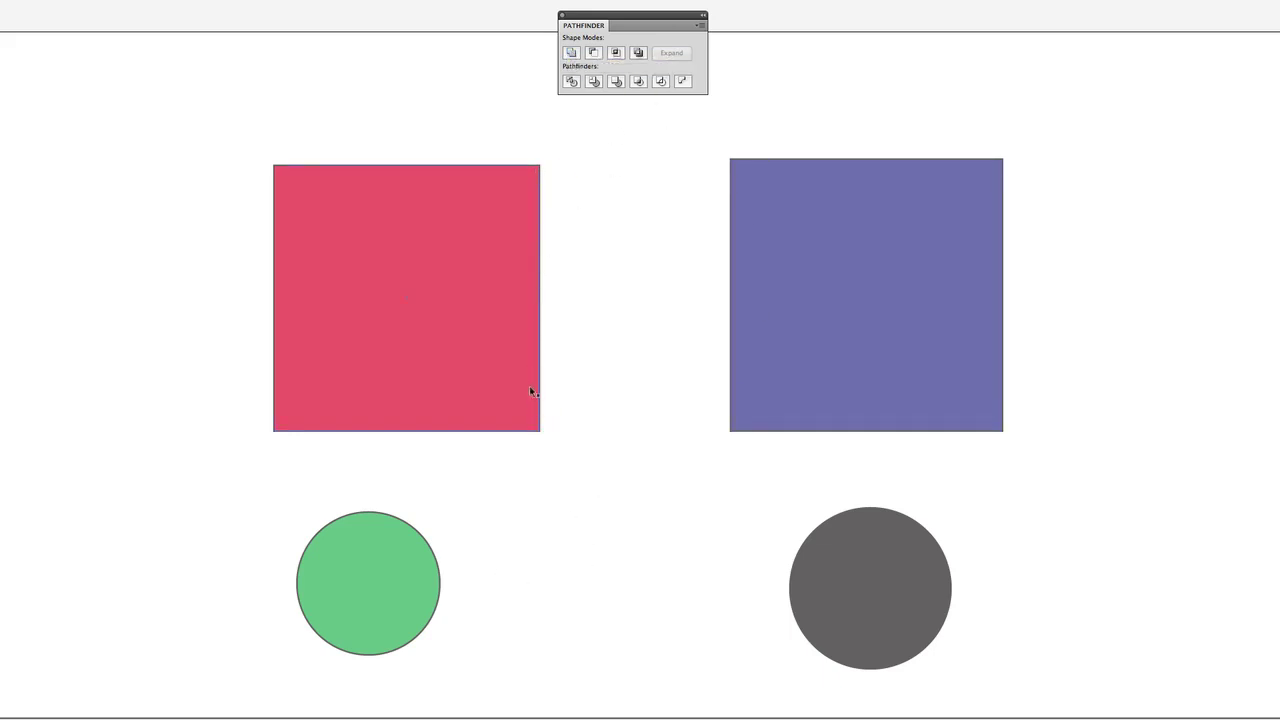
- Overlap the blue square onto the red one and shift both squares right and down
drag(498, 320, 575, 250)
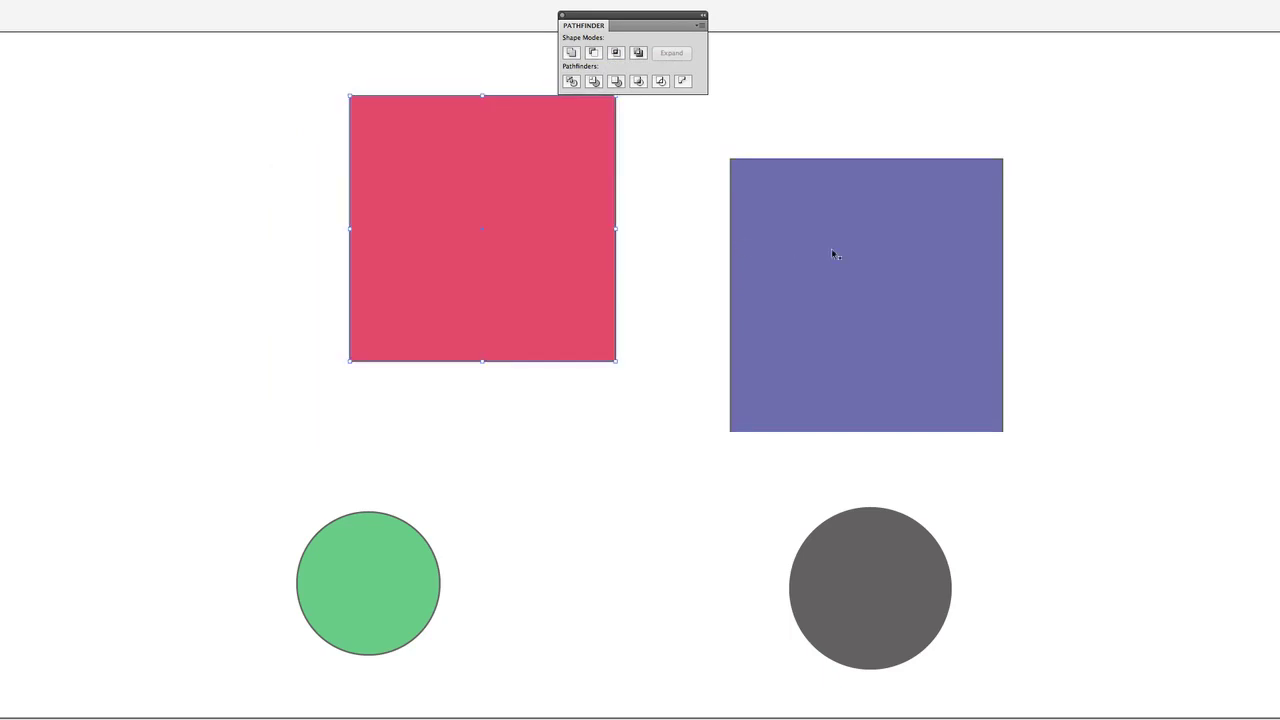
drag(868, 257, 584, 311)
click(846, 332)
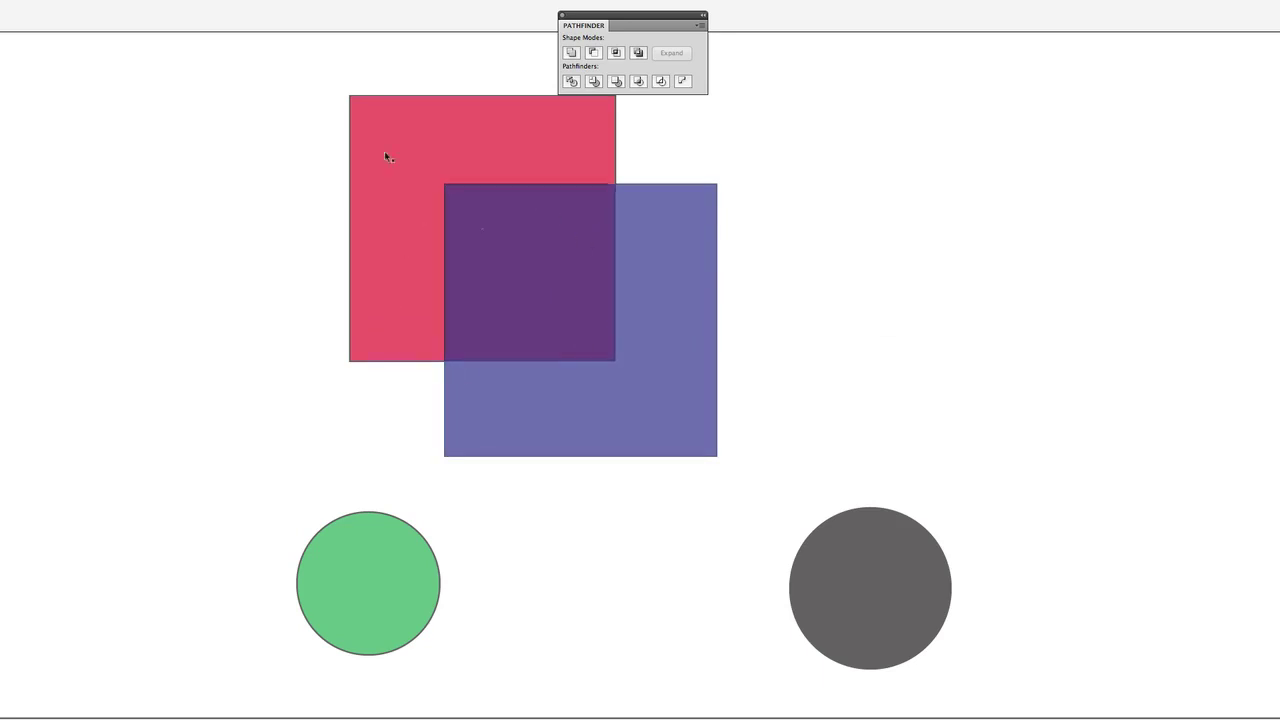
drag(262, 42, 814, 420)
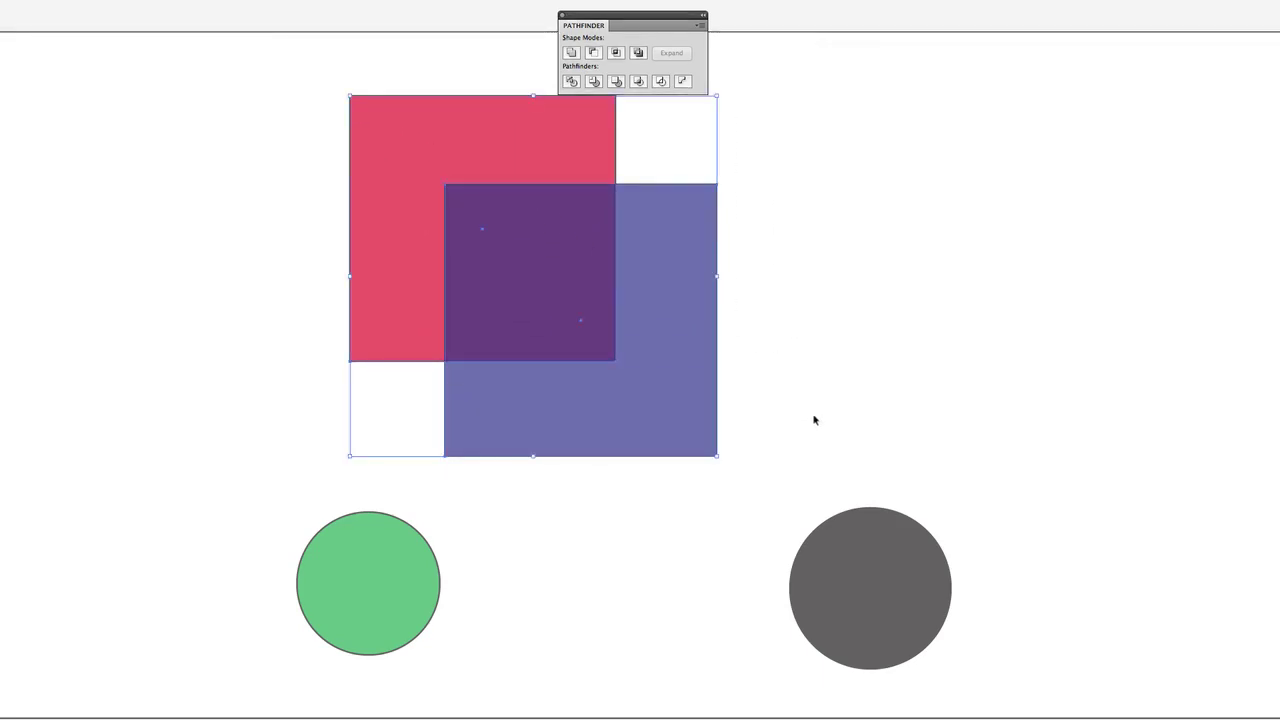
drag(716, 326, 798, 376)
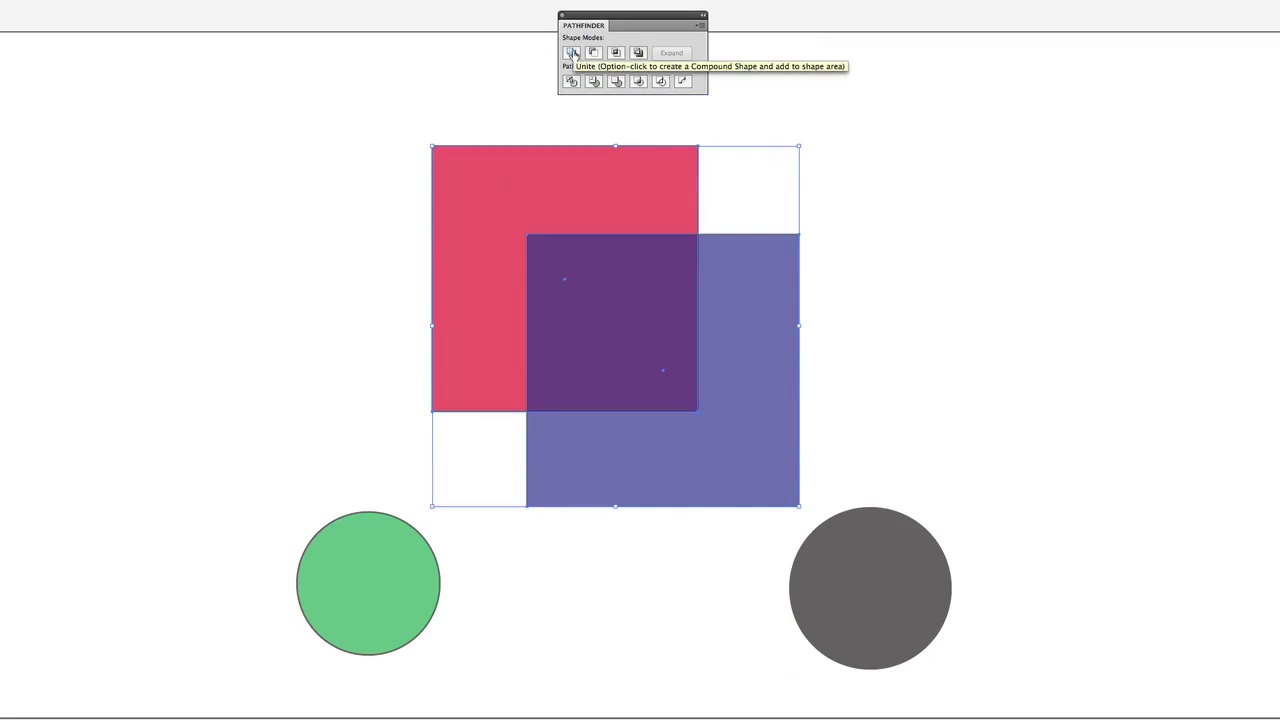
- Unite the two squares with Pathfinder and undo it, repeating the merge three times
click(572, 52)
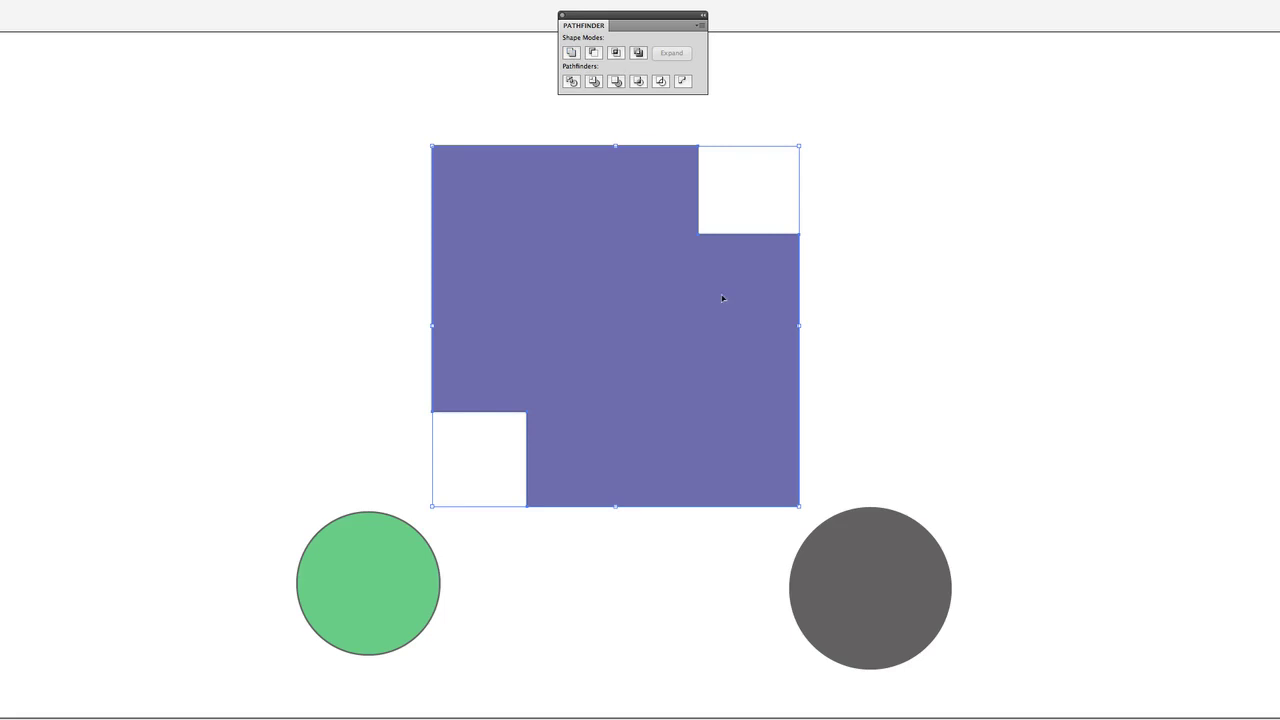
key(ctrl+z)
click(840, 196)
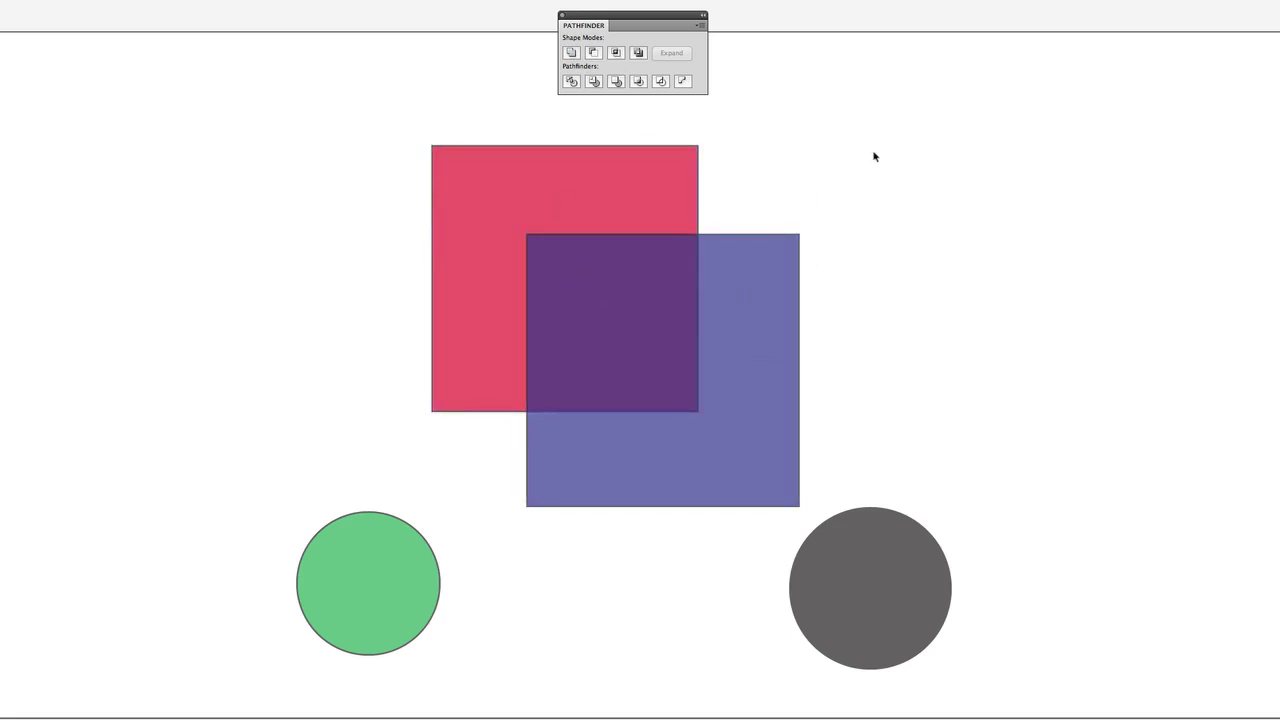
drag(874, 154, 412, 332)
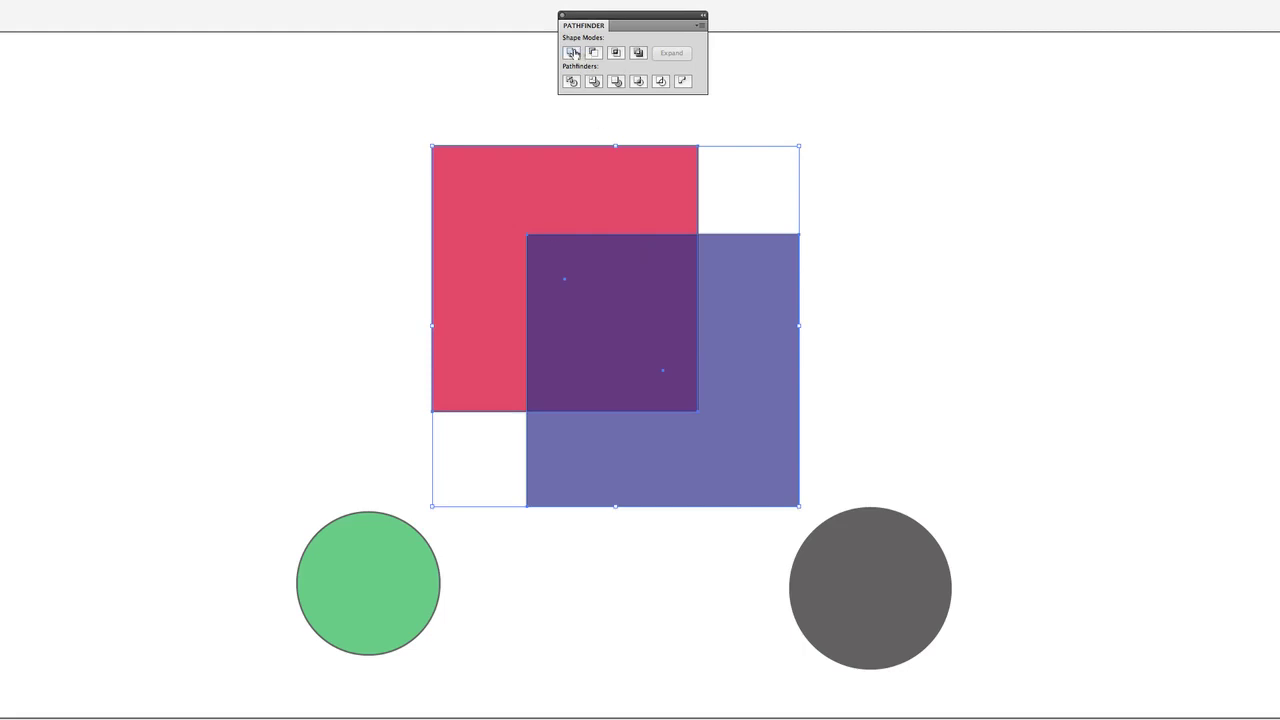
click(571, 53)
click(394, 141)
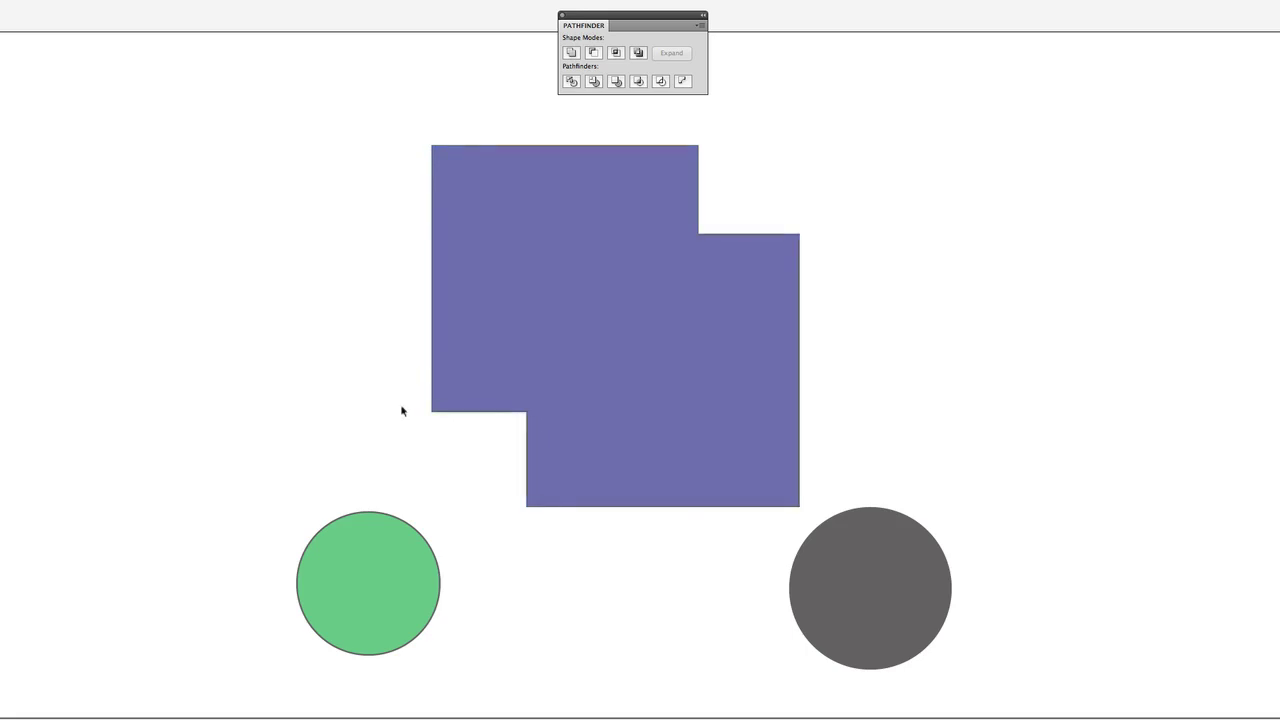
key(ctrl+z)
click(354, 394)
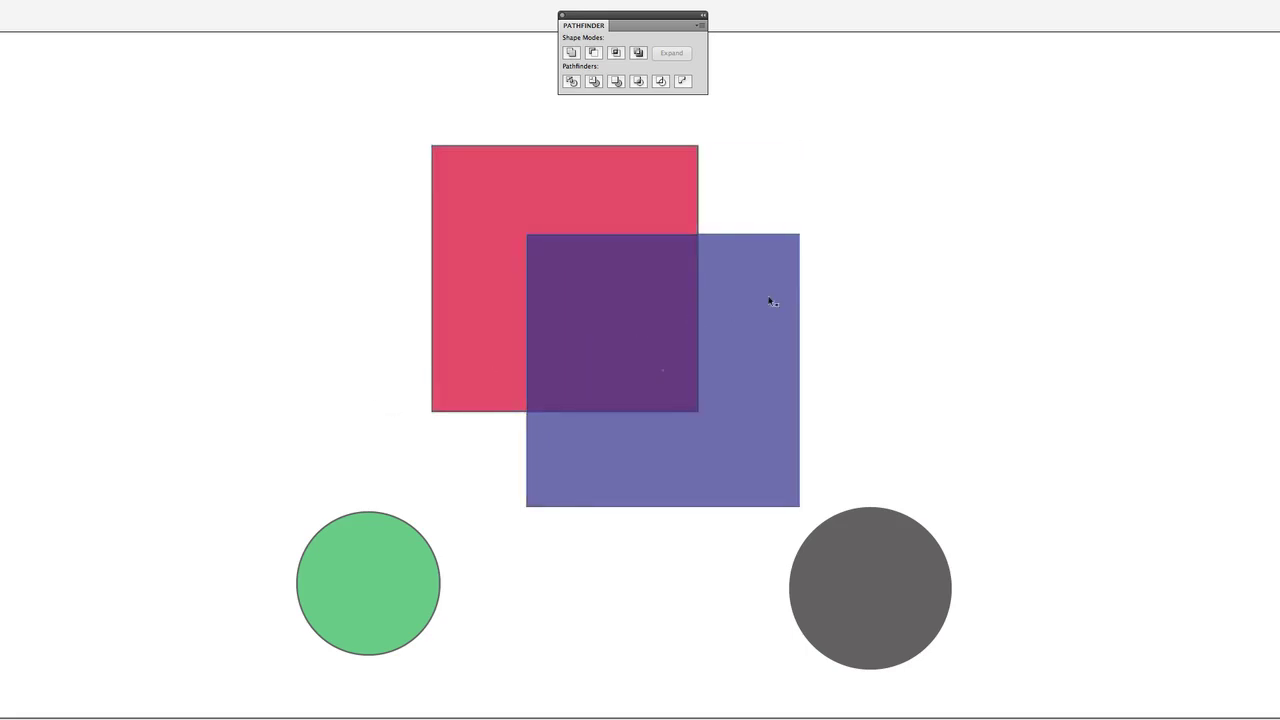
drag(837, 120, 329, 402)
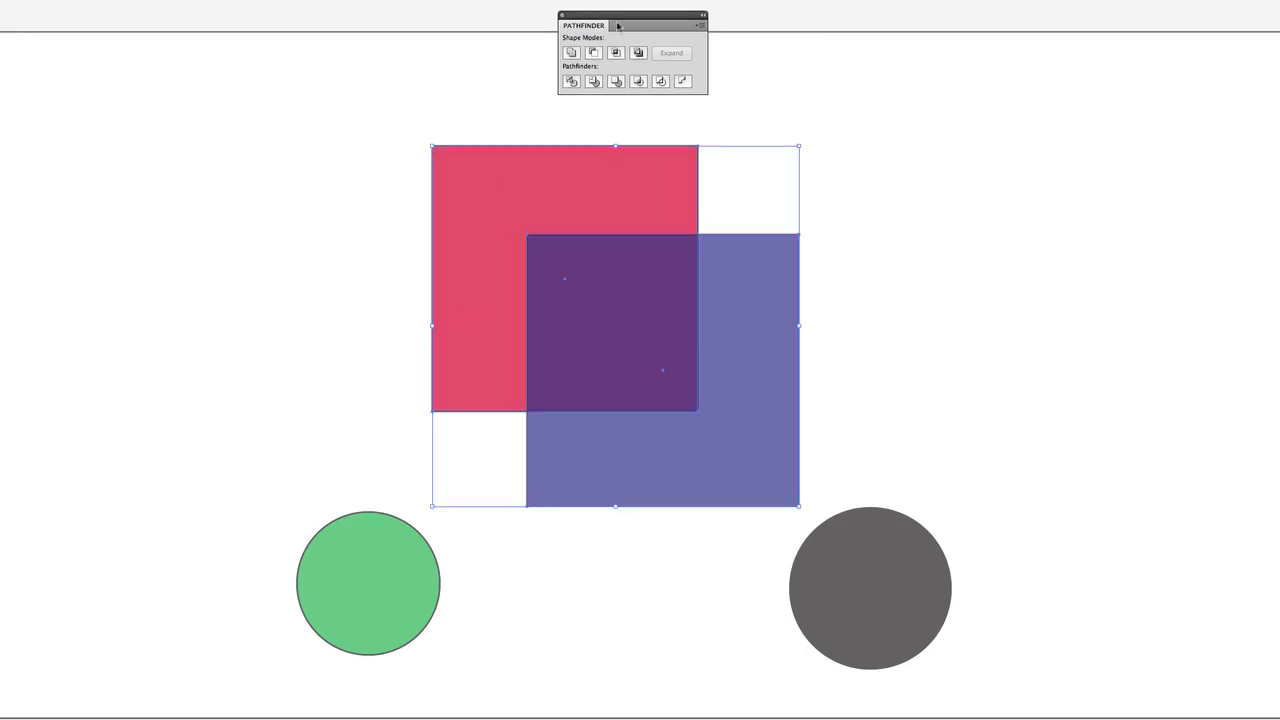
click(569, 51)
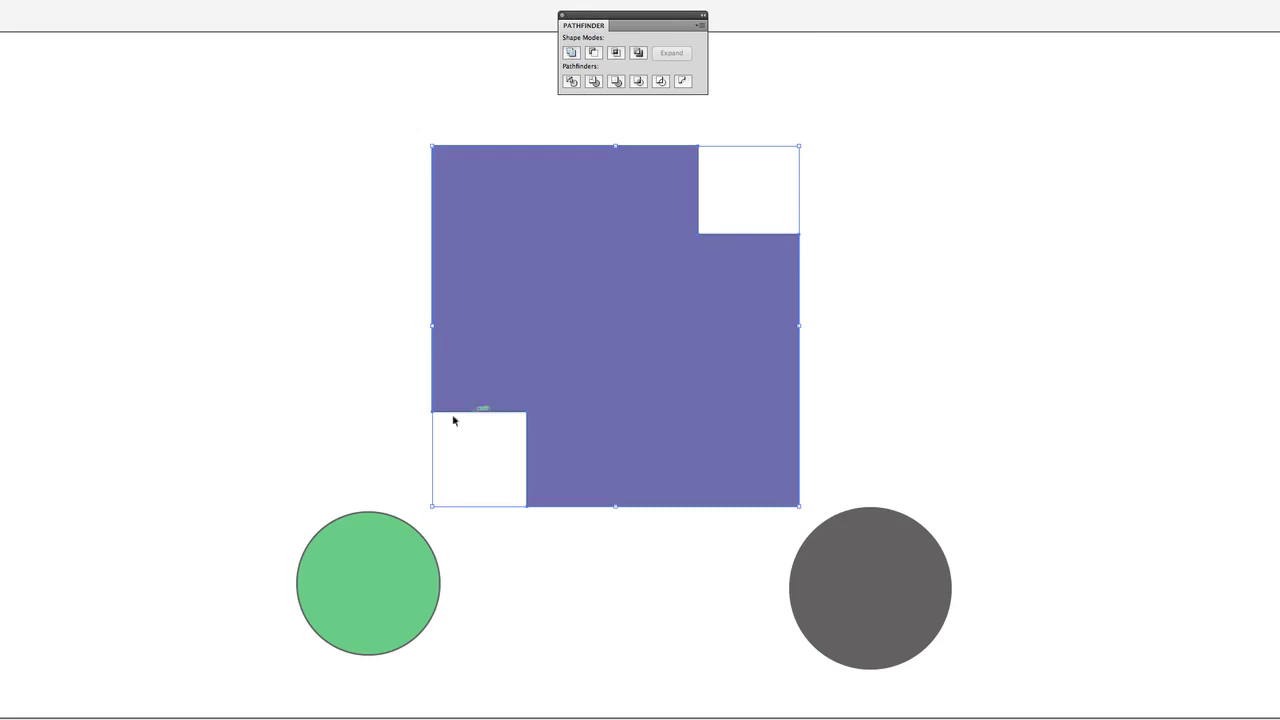
key(ctrl+z)
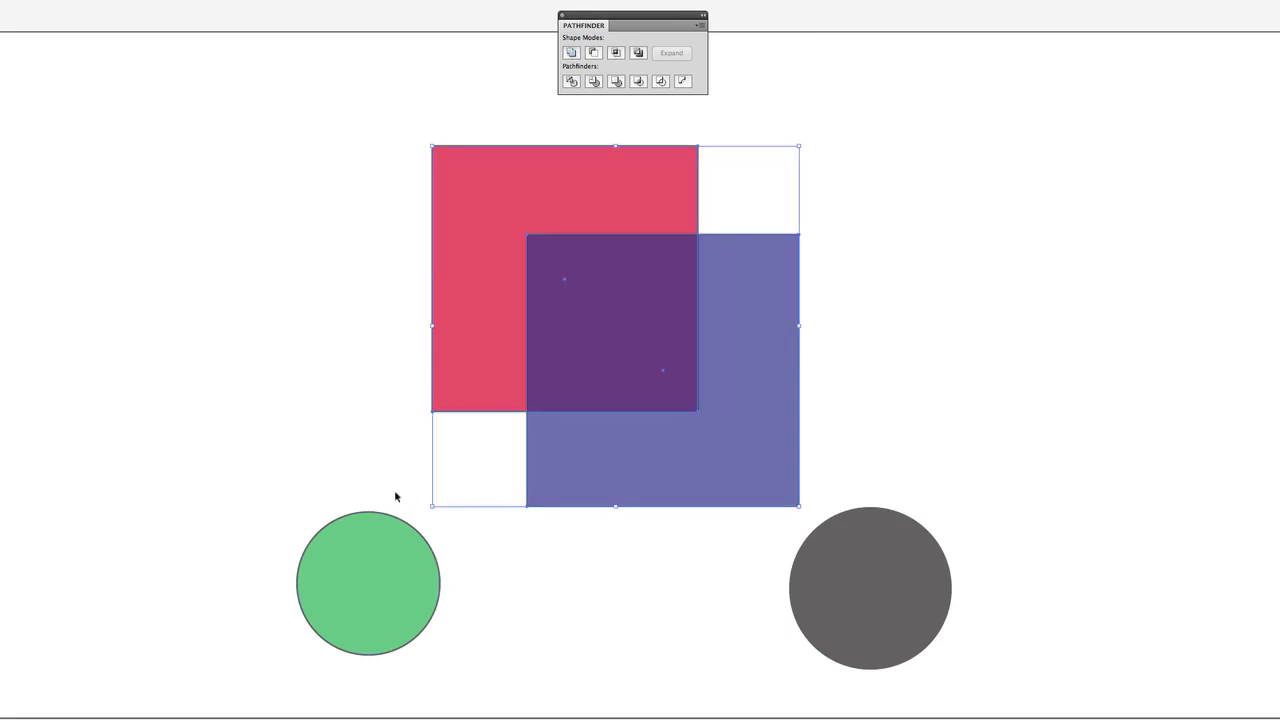
- Move the green circle onto the squares' overlap and a shrunken grey circle onto their top-right corner
click(395, 497)
drag(366, 585, 531, 404)
drag(802, 593, 656, 198)
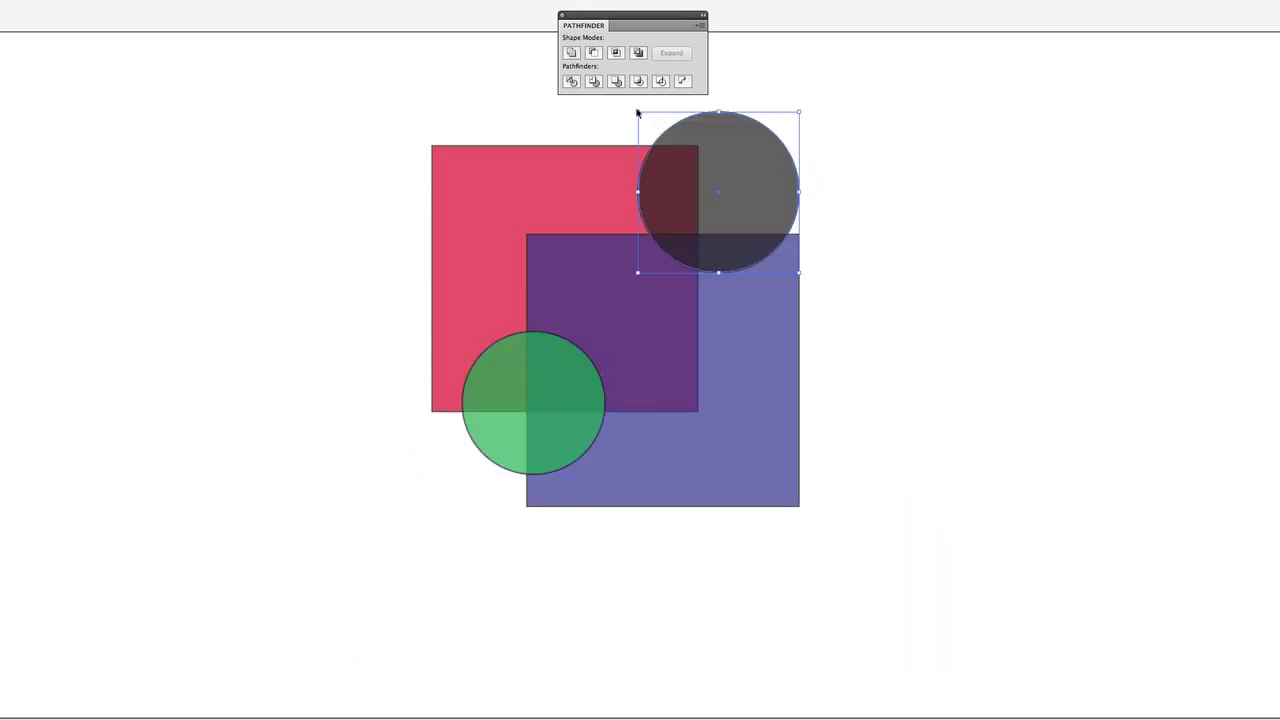
drag(636, 111, 672, 144)
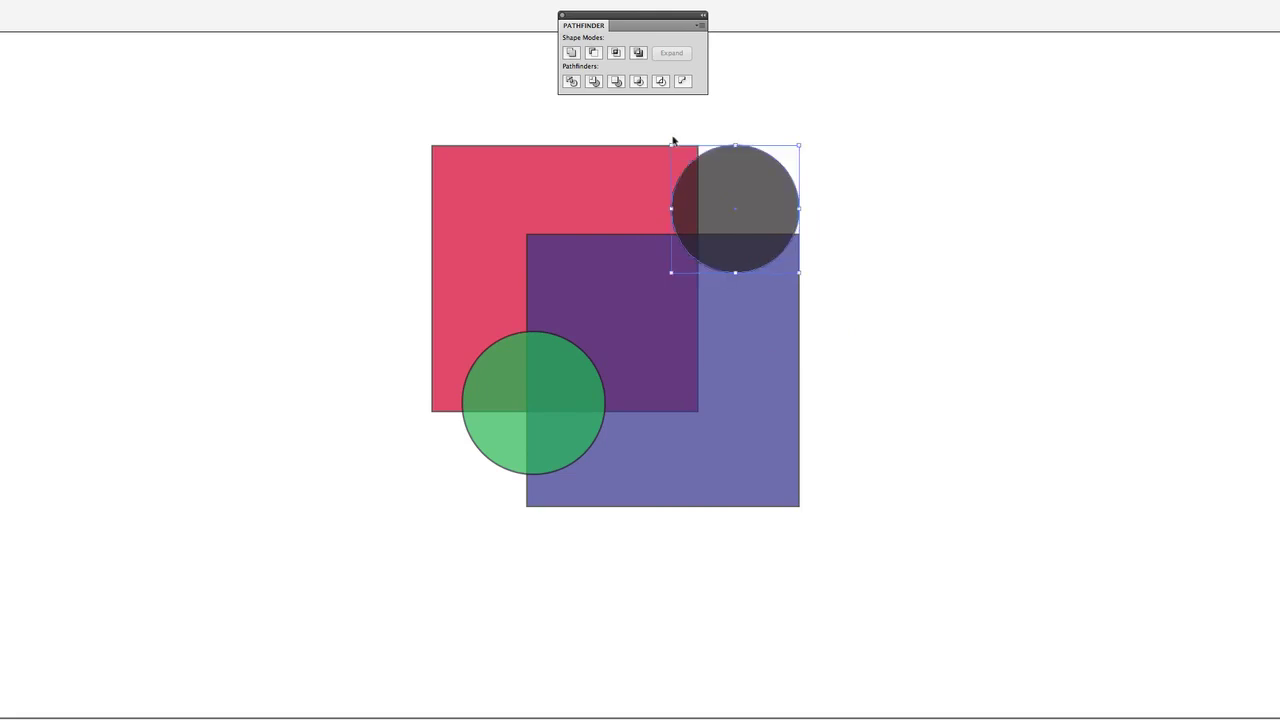
- Unite all four shapes into one grey shape, then undo the merge and the circle's move
drag(885, 143, 304, 566)
click(571, 52)
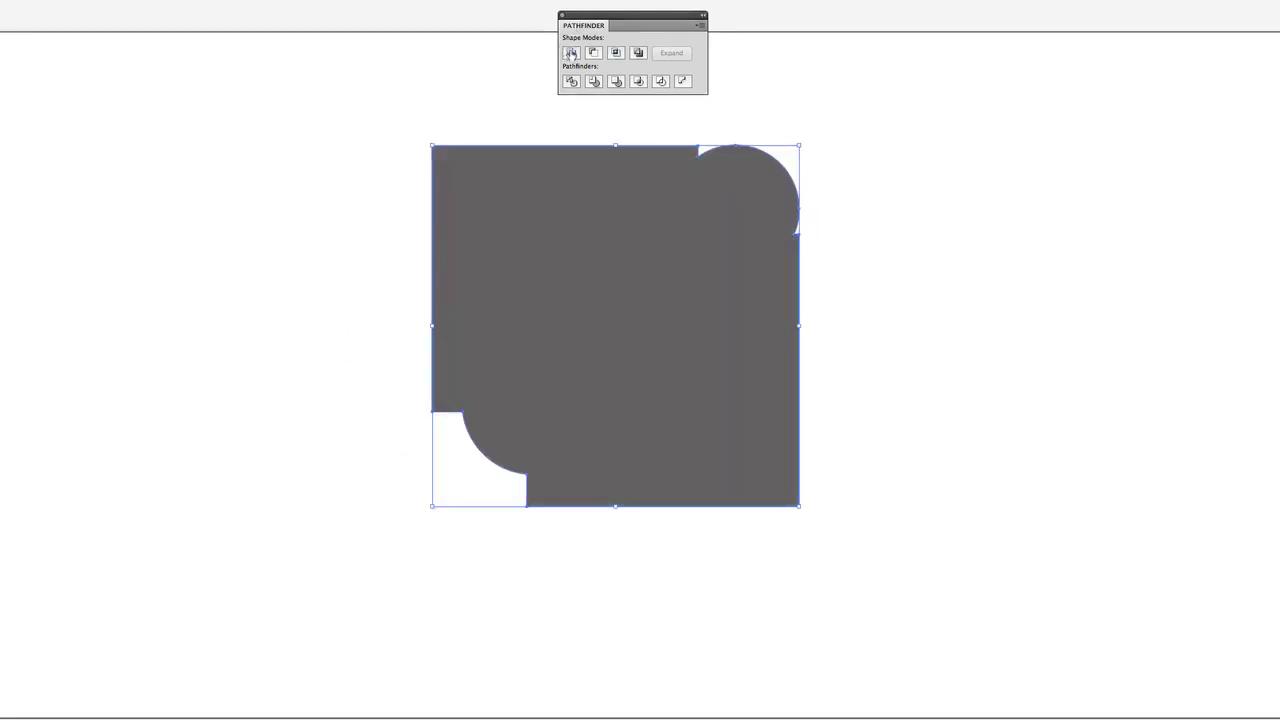
click(929, 210)
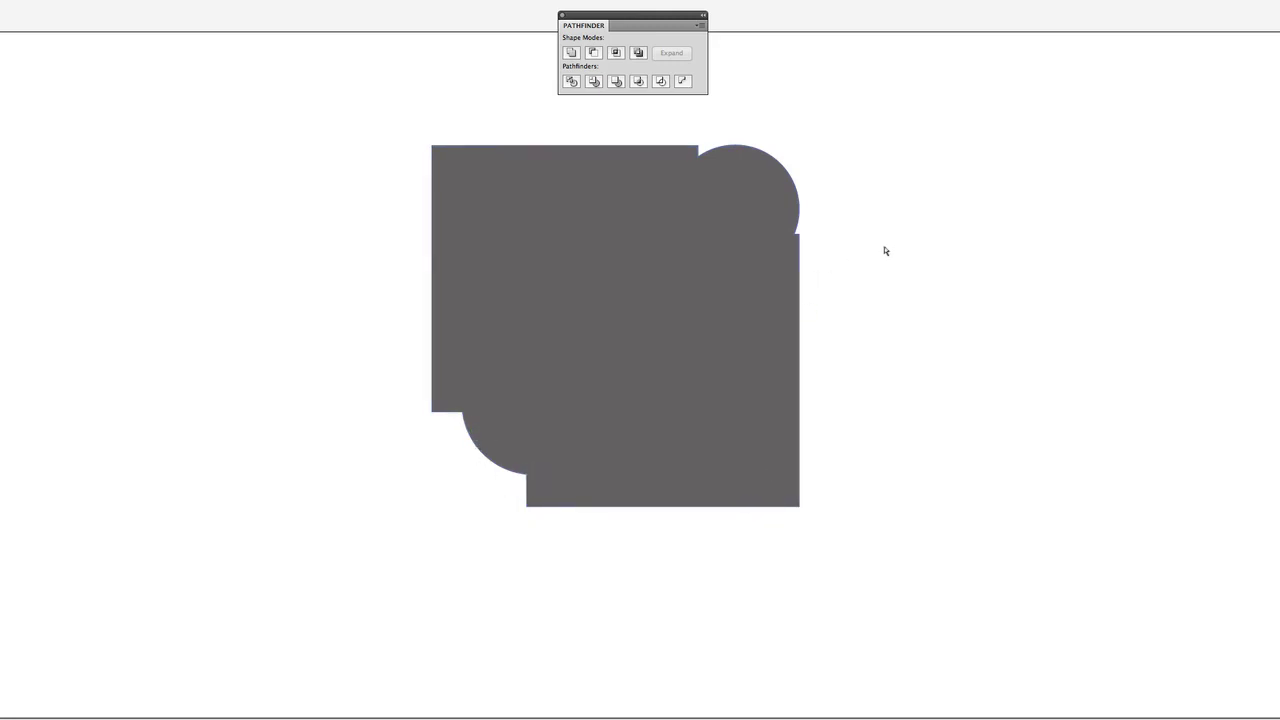
key(ctrl+z)
key(ctrl+z)
key(ctrl+z)
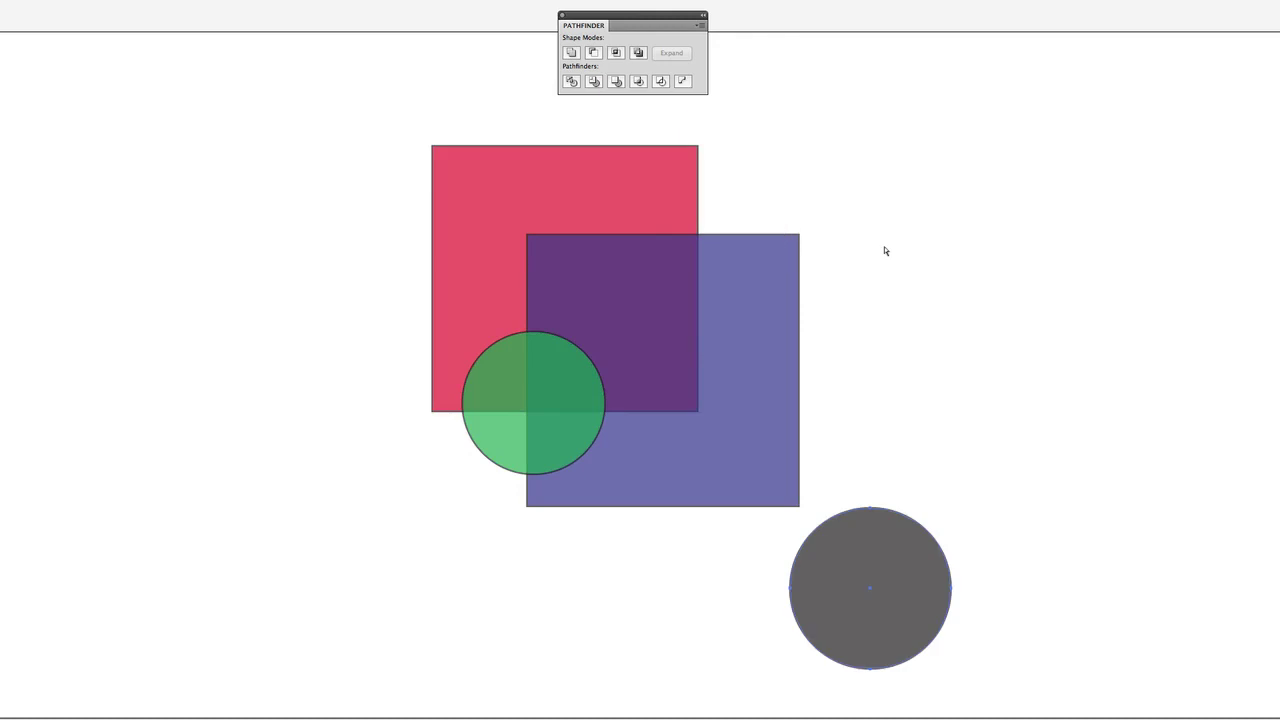
key(ctrl+z)
- Apply Minus Front to cut the blue square from the red one, leaving an L shape, then undo
click(917, 245)
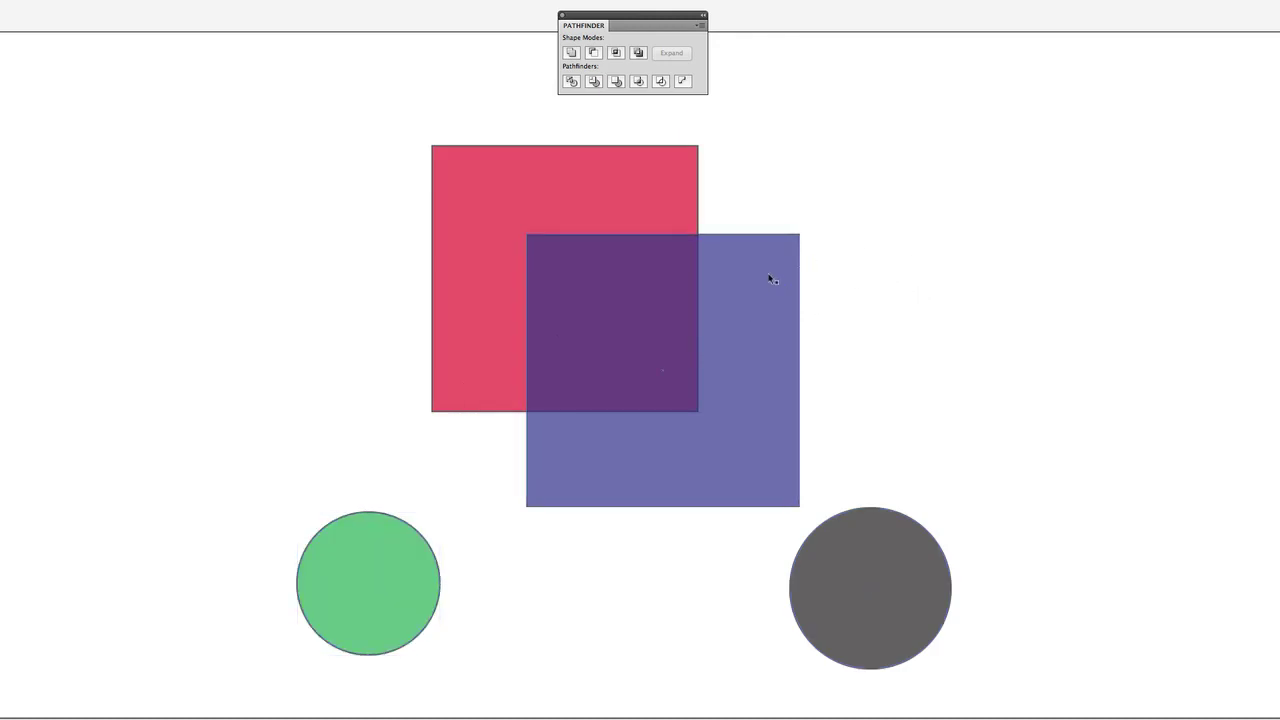
drag(905, 158, 410, 341)
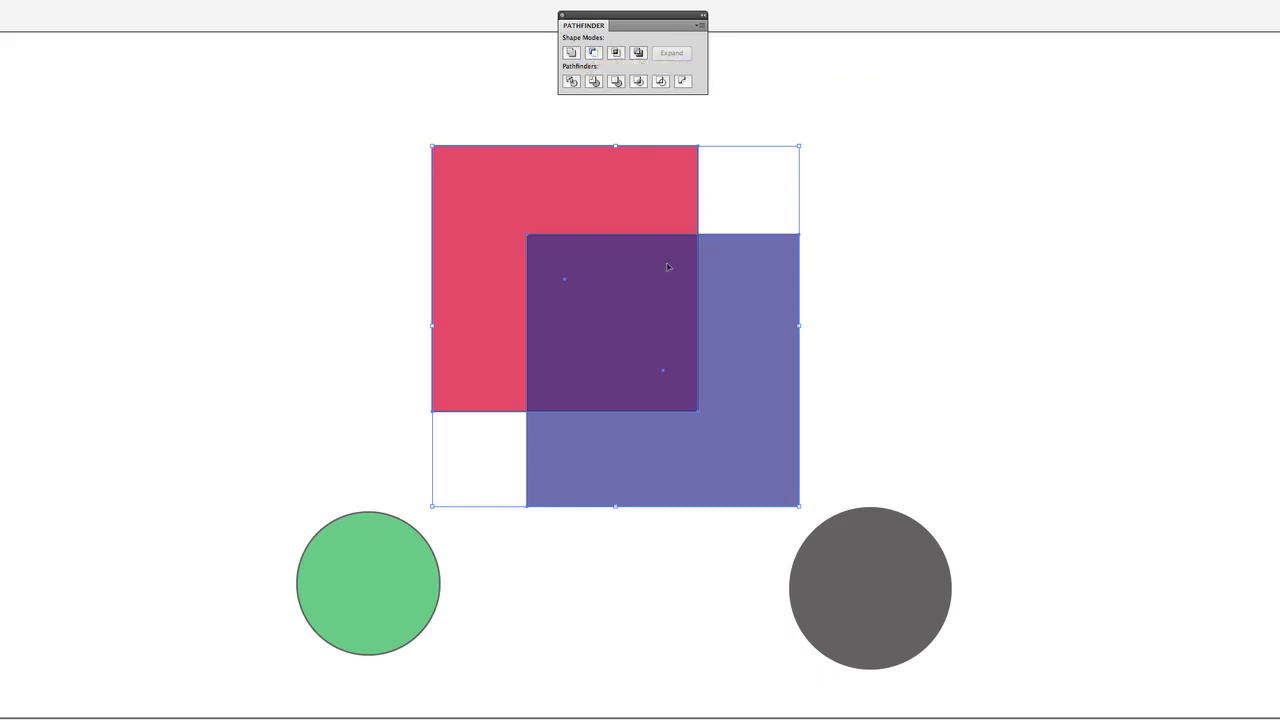
click(594, 56)
click(775, 240)
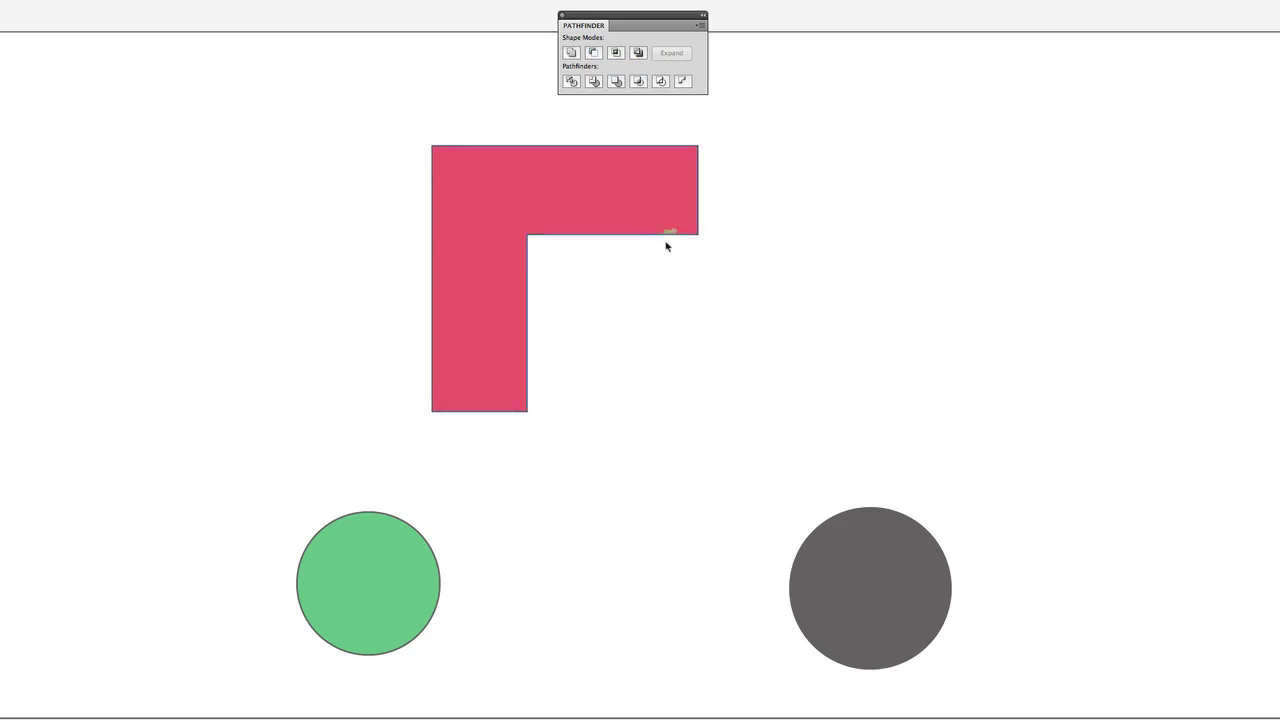
key(ctrl+z)
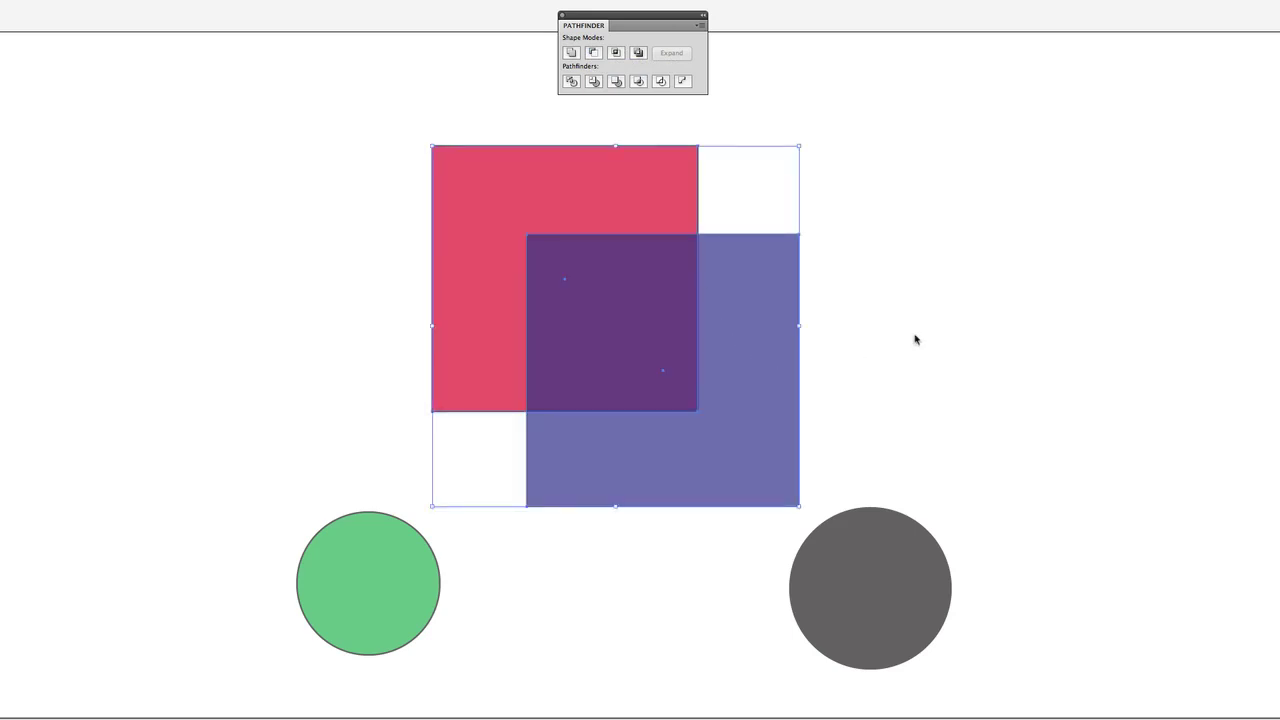
click(914, 337)
- Move both circles onto the squares and subtract the blue square and circles from the red square
drag(389, 620, 545, 434)
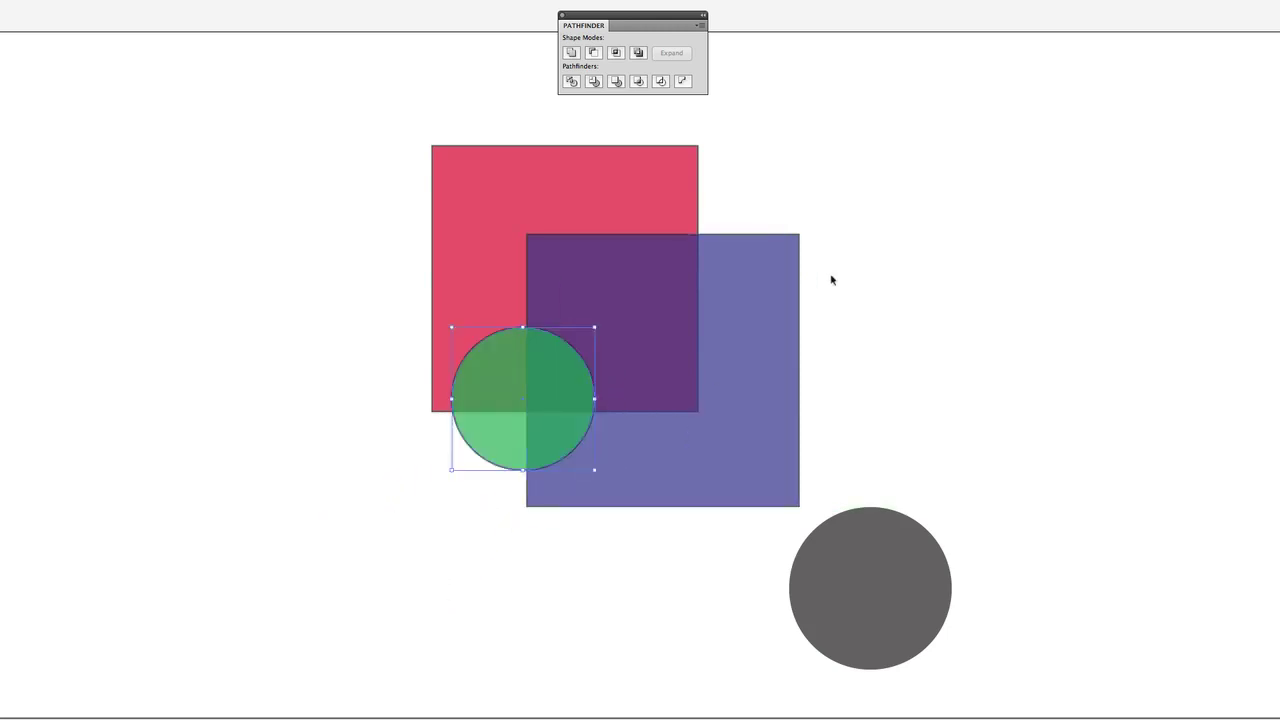
drag(894, 606, 679, 273)
drag(800, 242, 380, 511)
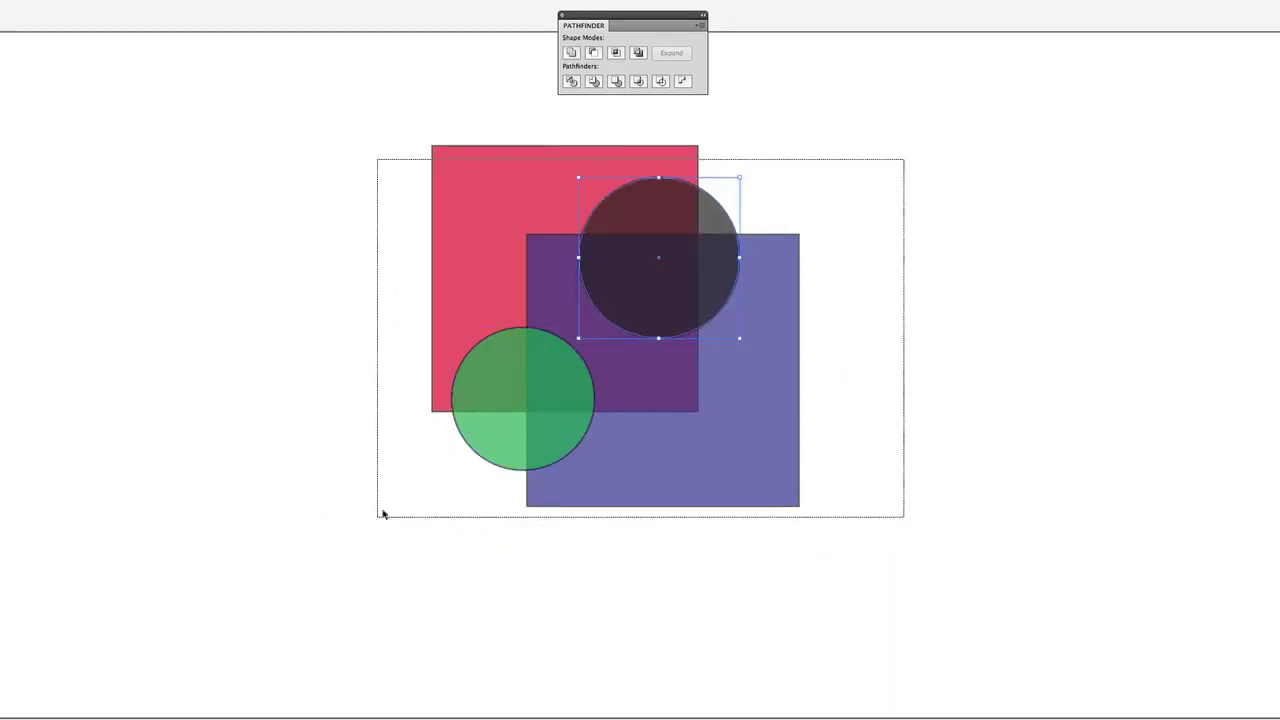
click(570, 82)
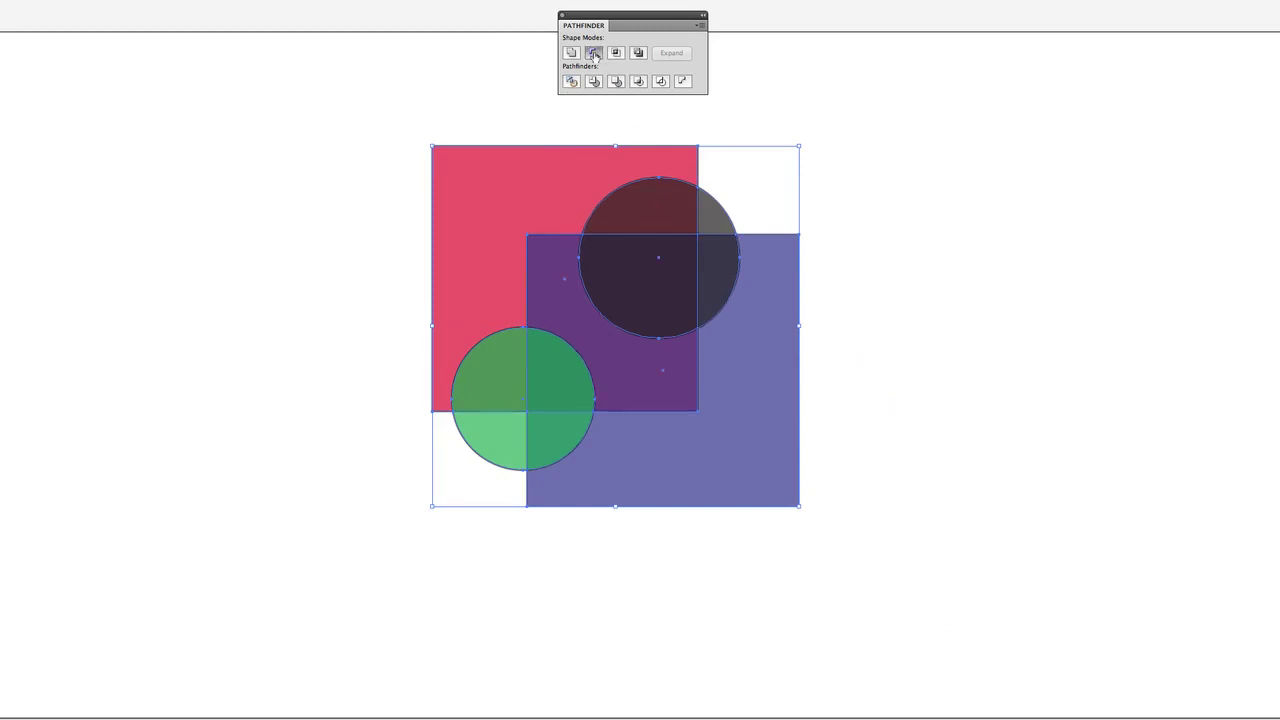
click(593, 52)
click(778, 285)
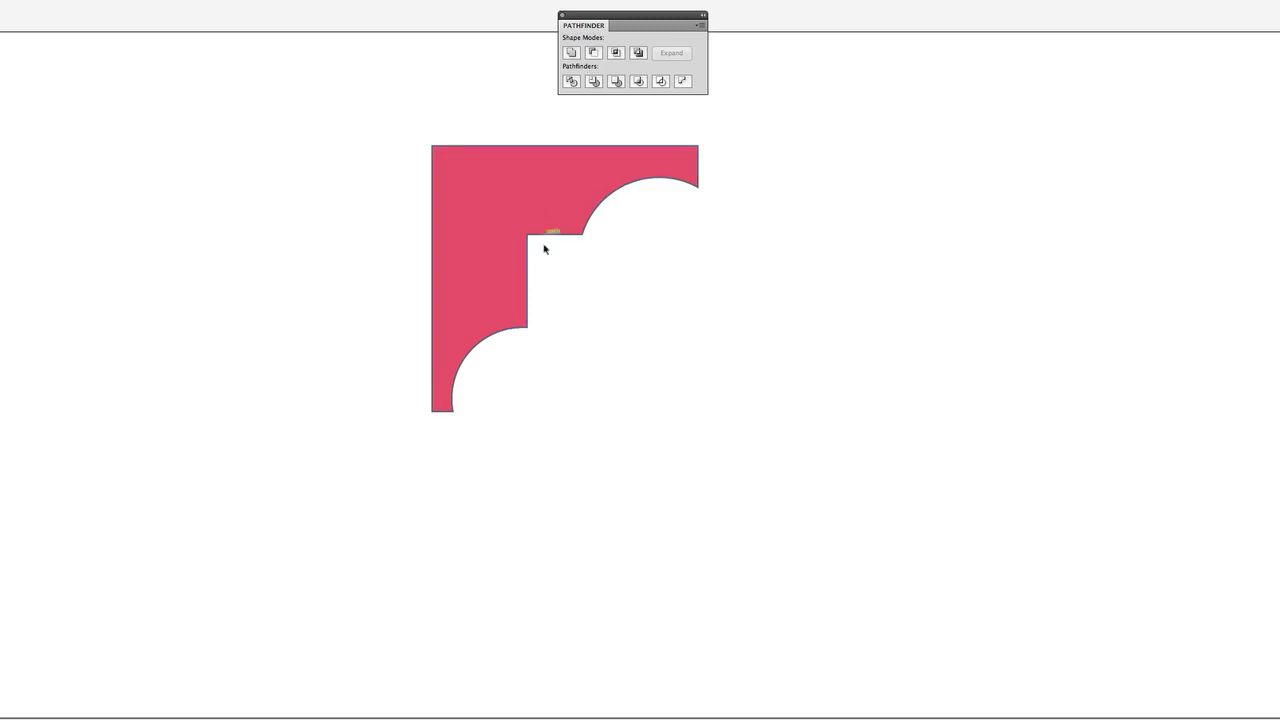
- Undo the subtraction and circle moves, then reselect the red and blue squares
key(ctrl+z)
key(ctrl+z)
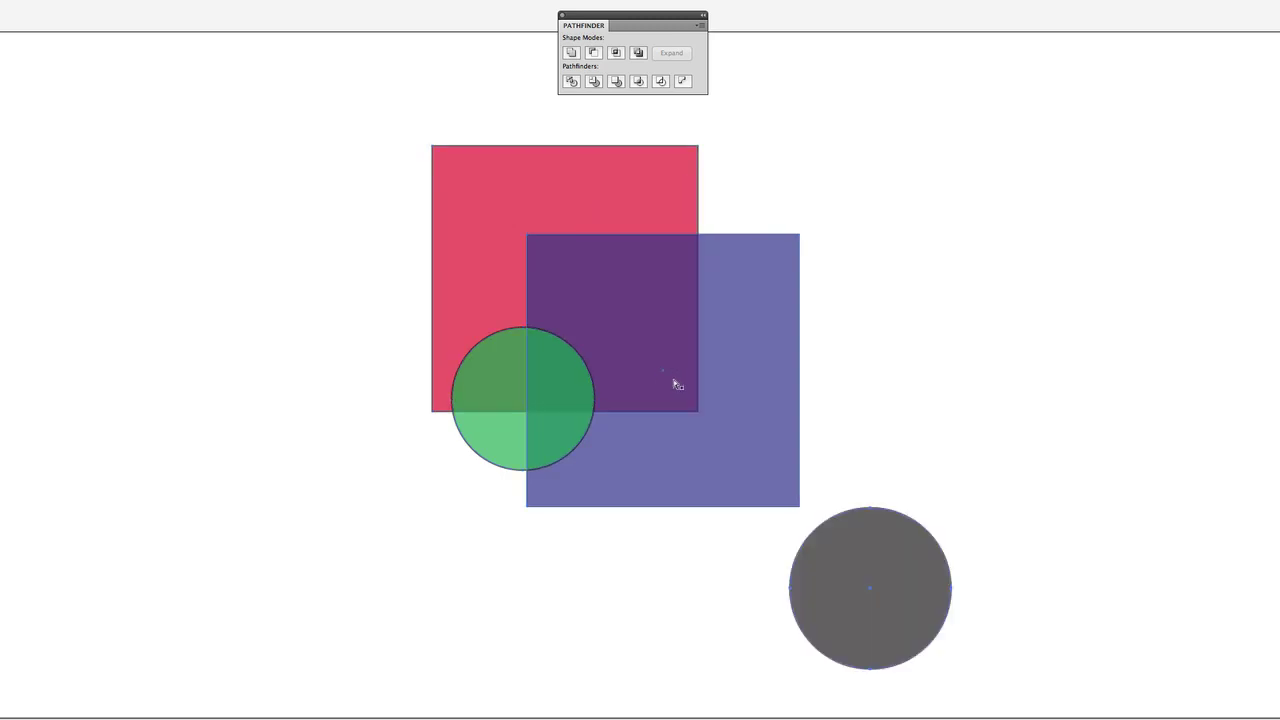
key(ctrl+z)
click(925, 277)
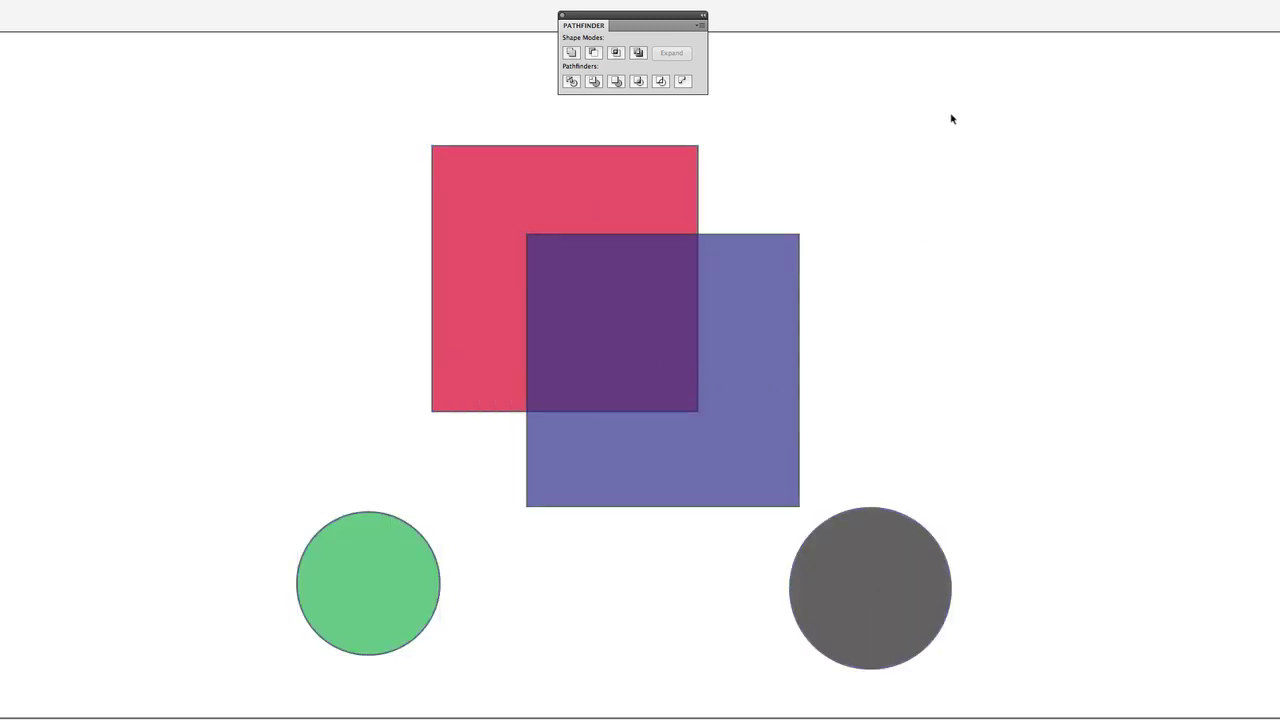
drag(951, 117, 314, 400)
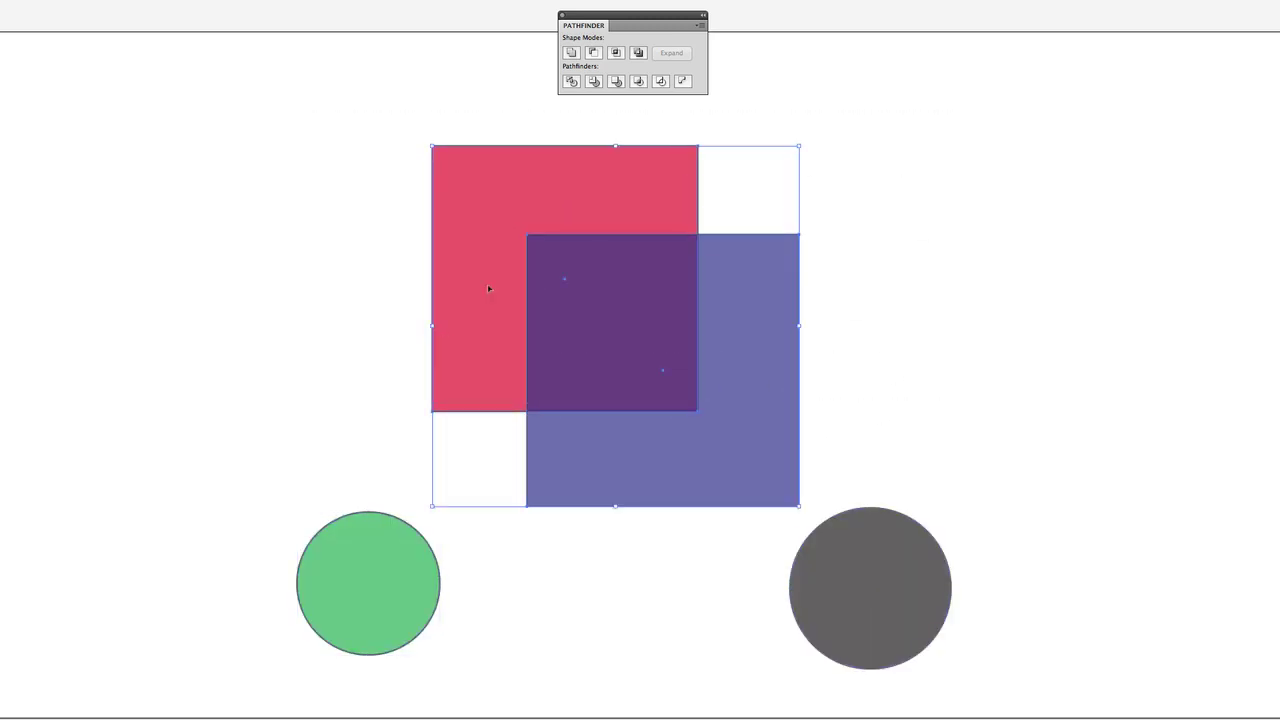
- Apply Intersect to the two squares and undo it, toggling seven times to compare results
click(615, 54)
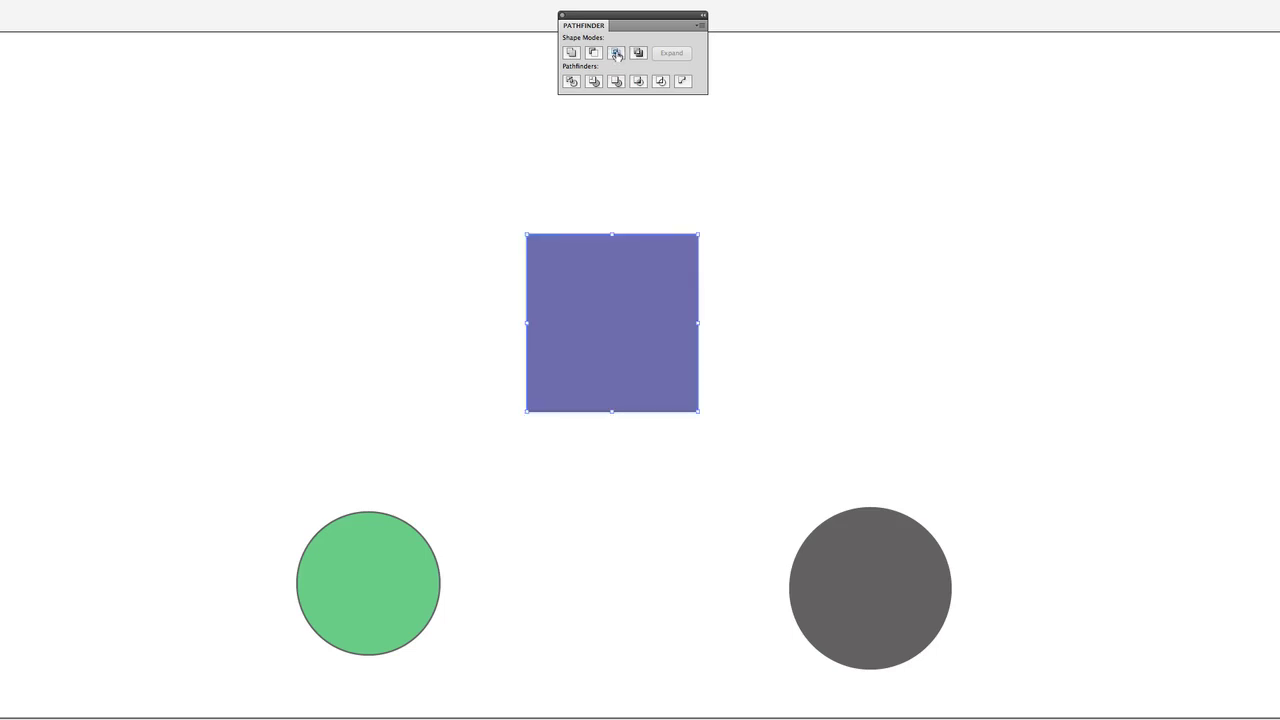
key(ctrl+z)
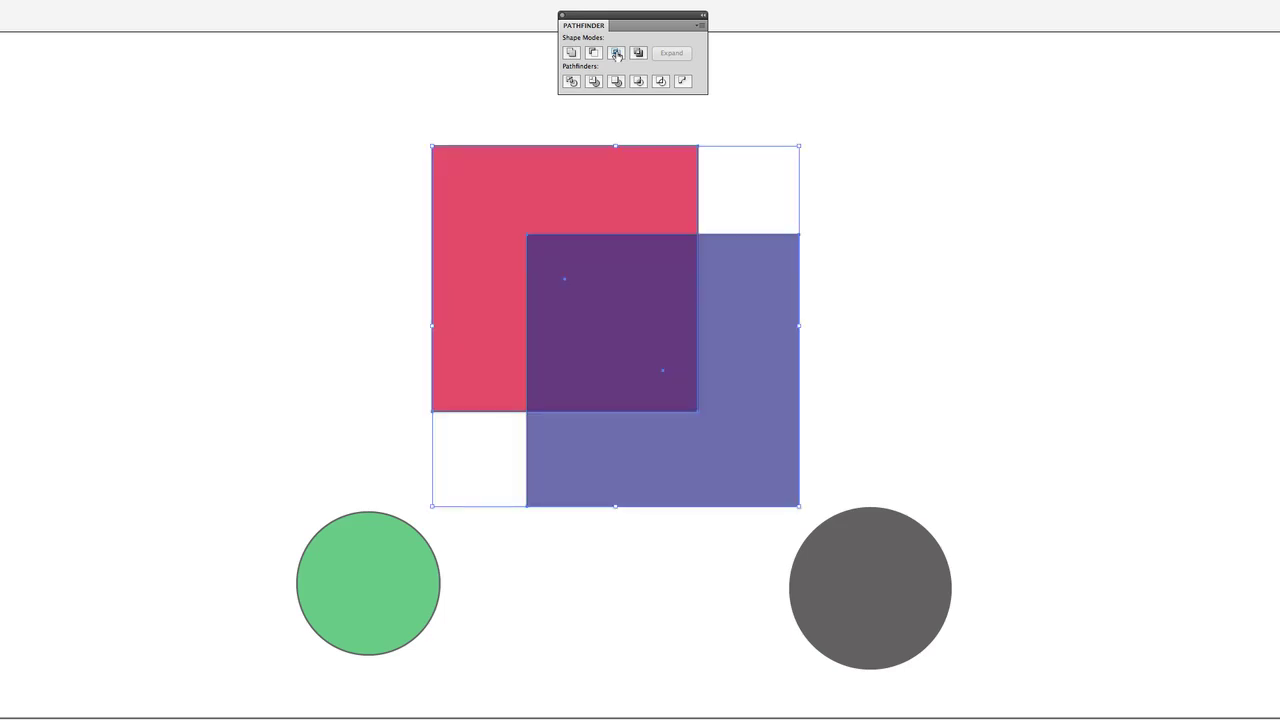
click(617, 54)
key(ctrl+z)
click(617, 54)
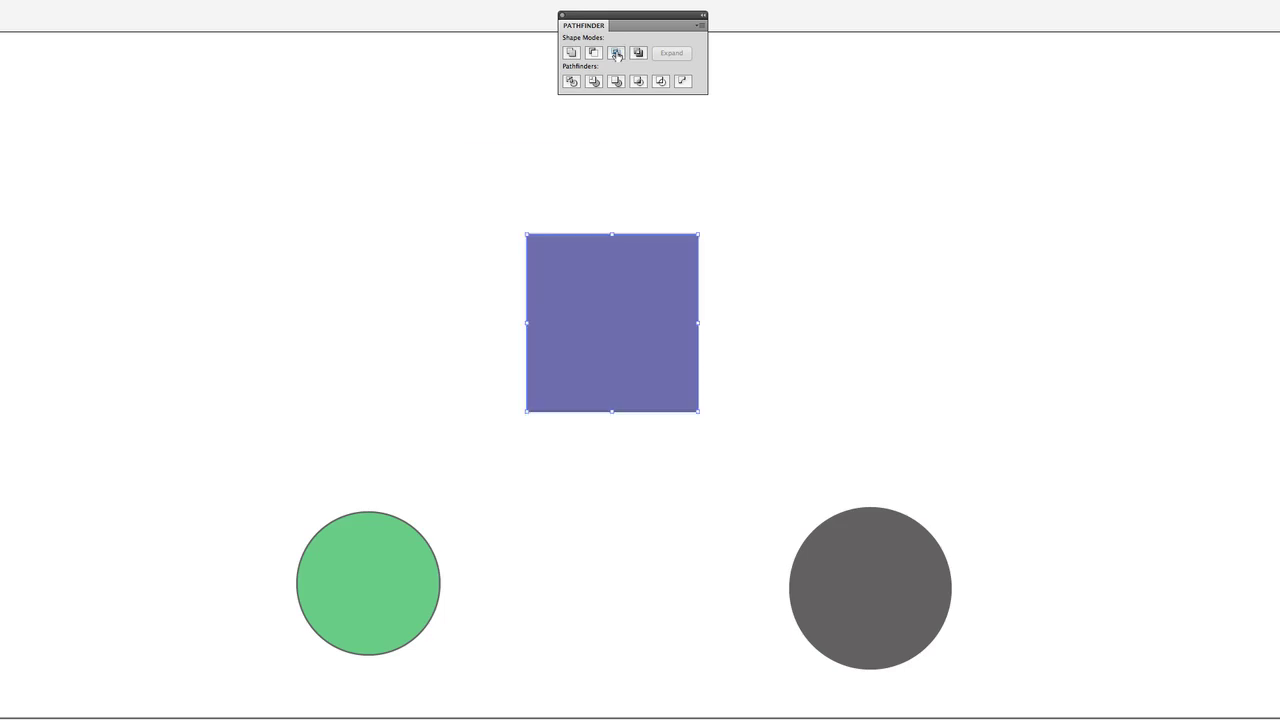
key(ctrl+z)
click(617, 54)
key(ctrl+z)
click(617, 54)
key(ctrl+z)
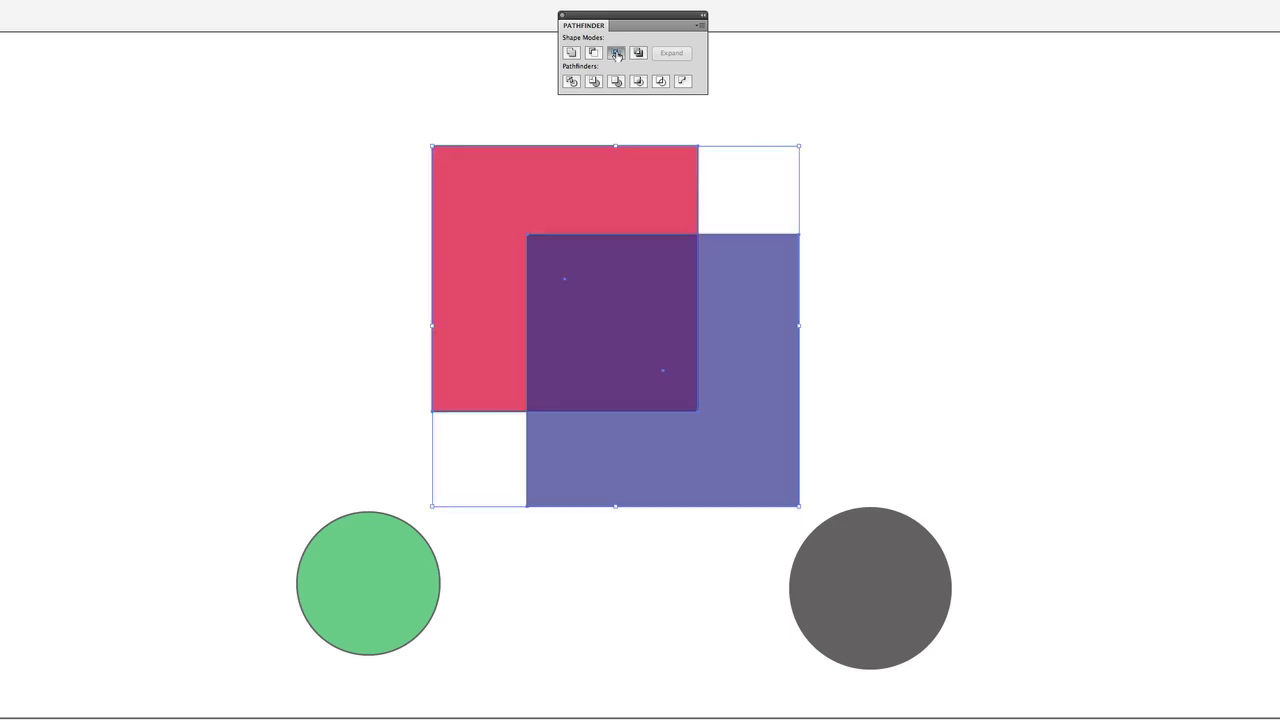
click(617, 54)
key(ctrl+z)
click(617, 54)
key(ctrl+z)
- Undo a repeat square intersection and place the grey circle over the squares, selecting all three
click(617, 54)
key(ctrl+z)
drag(930, 577, 702, 243)
drag(911, 176, 335, 461)
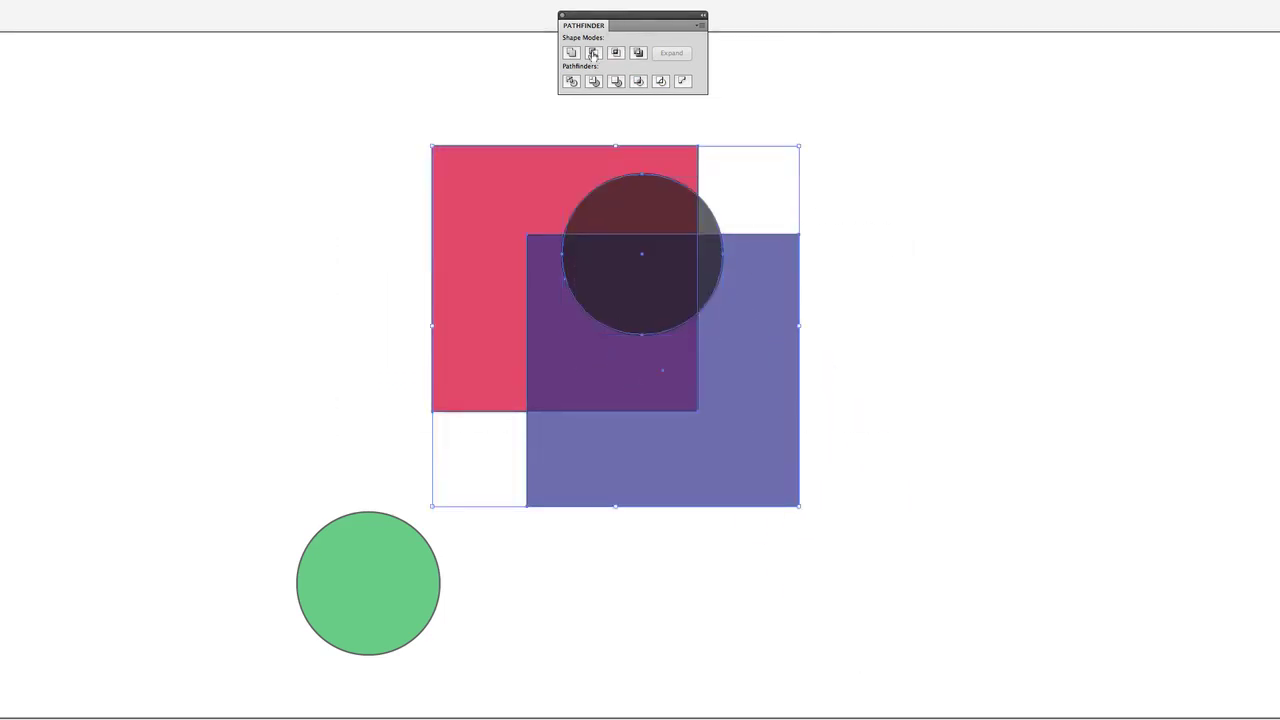
- Intersect both squares and the grey circle into a grey wedge, then undo it
click(616, 53)
click(773, 351)
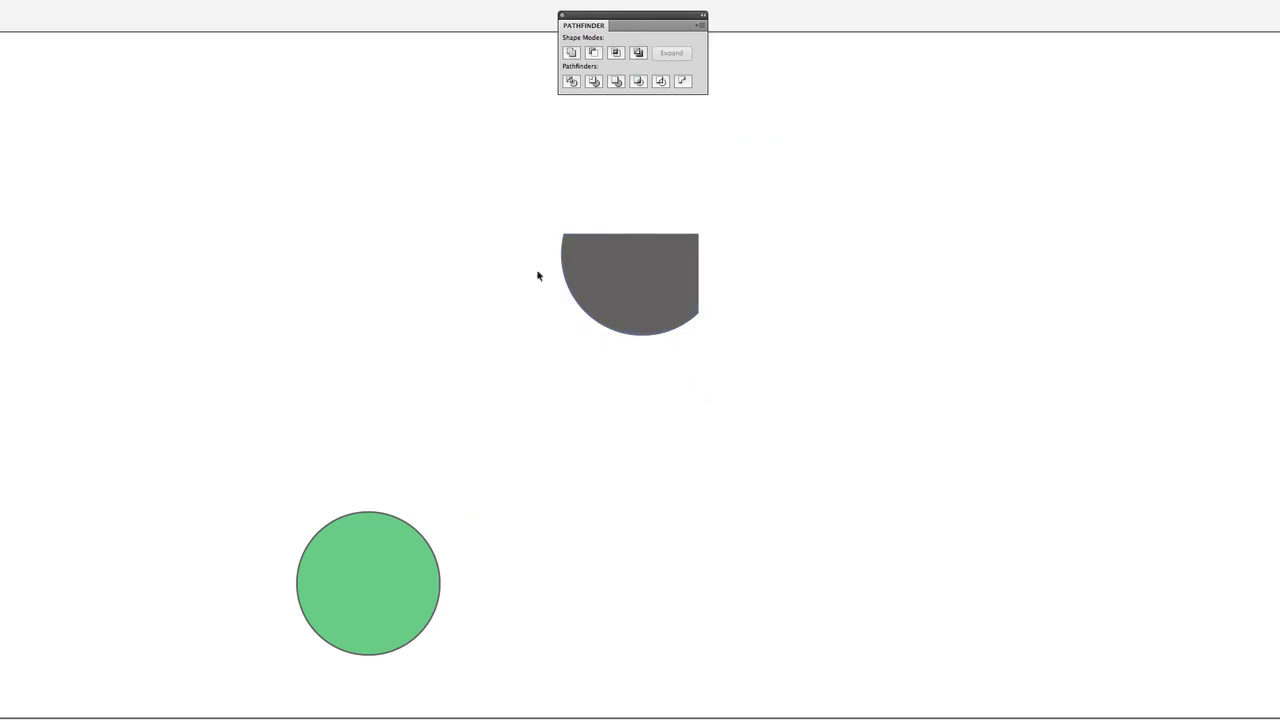
key(ctrl+z)
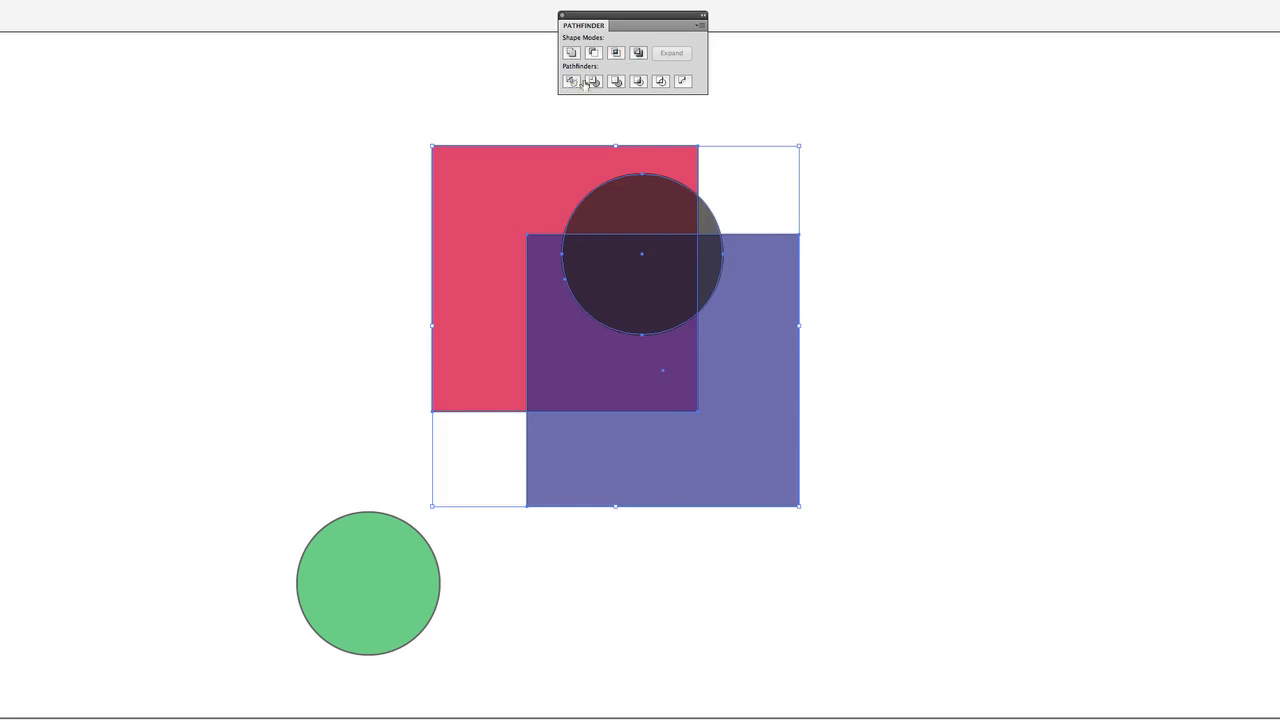
- Repeat and undo the three-shape intersection, then move the grey circle off to the right
click(615, 52)
key(ctrl+z)
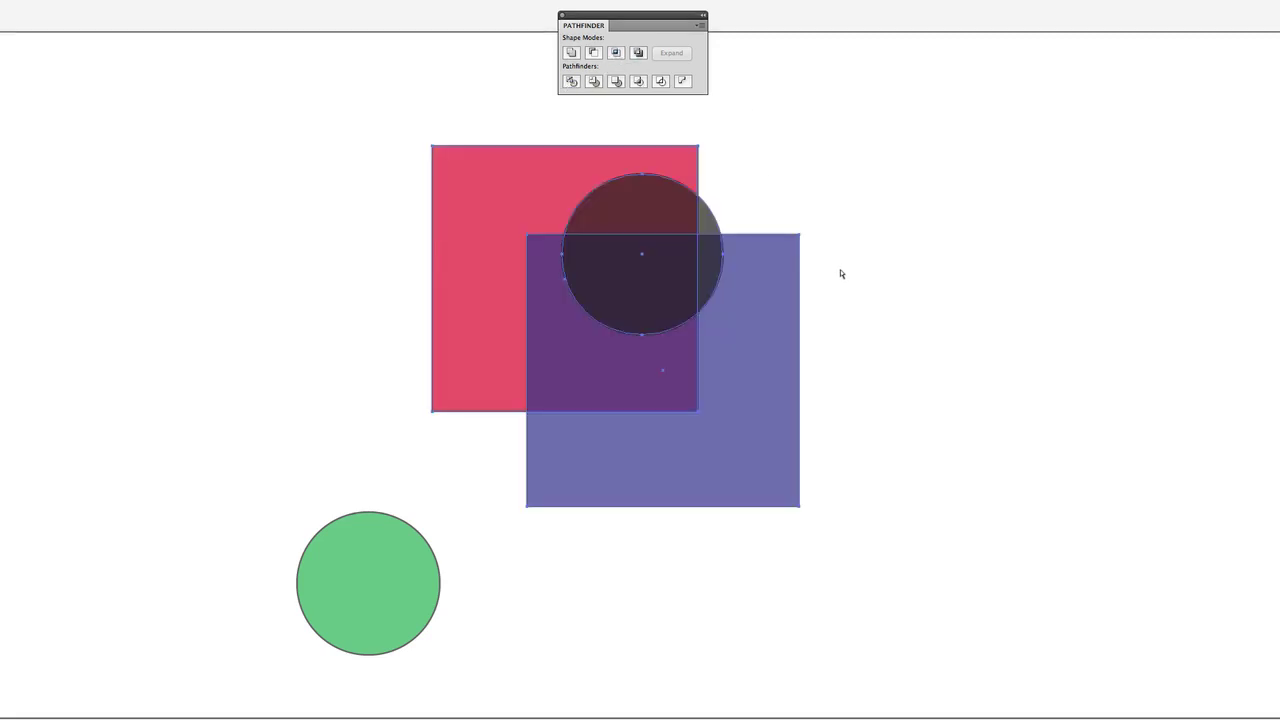
click(860, 275)
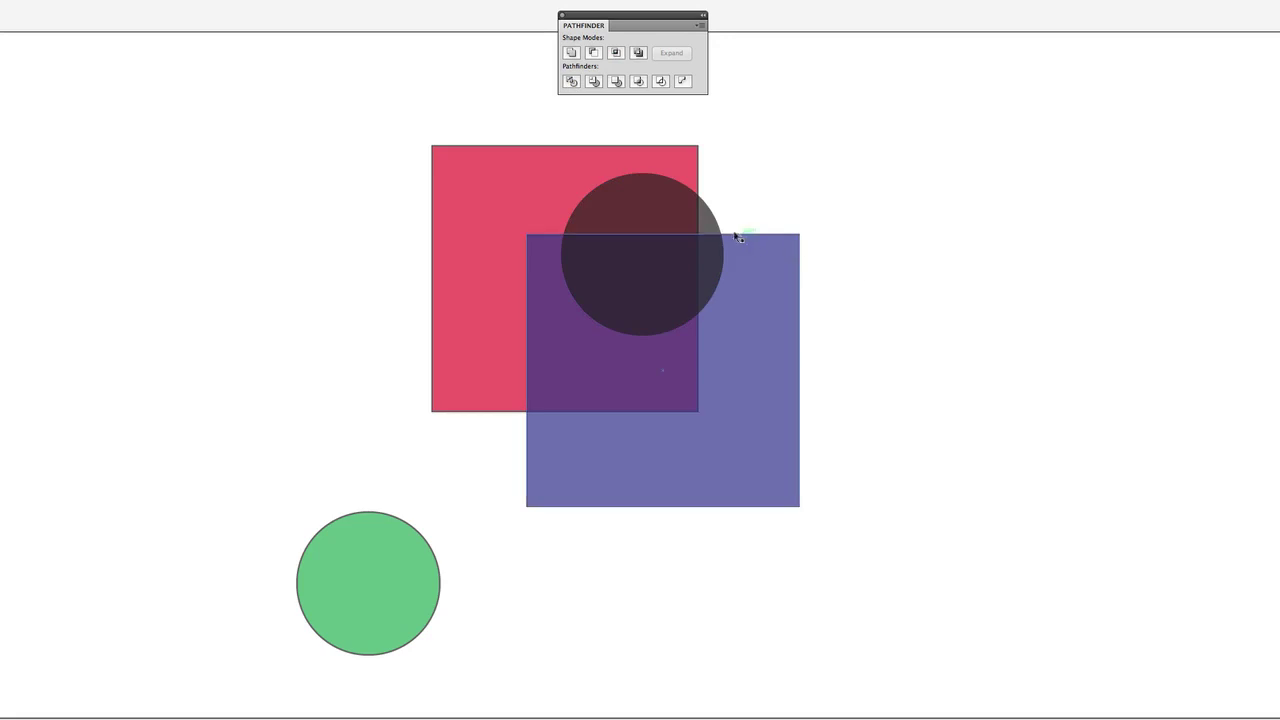
drag(714, 232, 1050, 442)
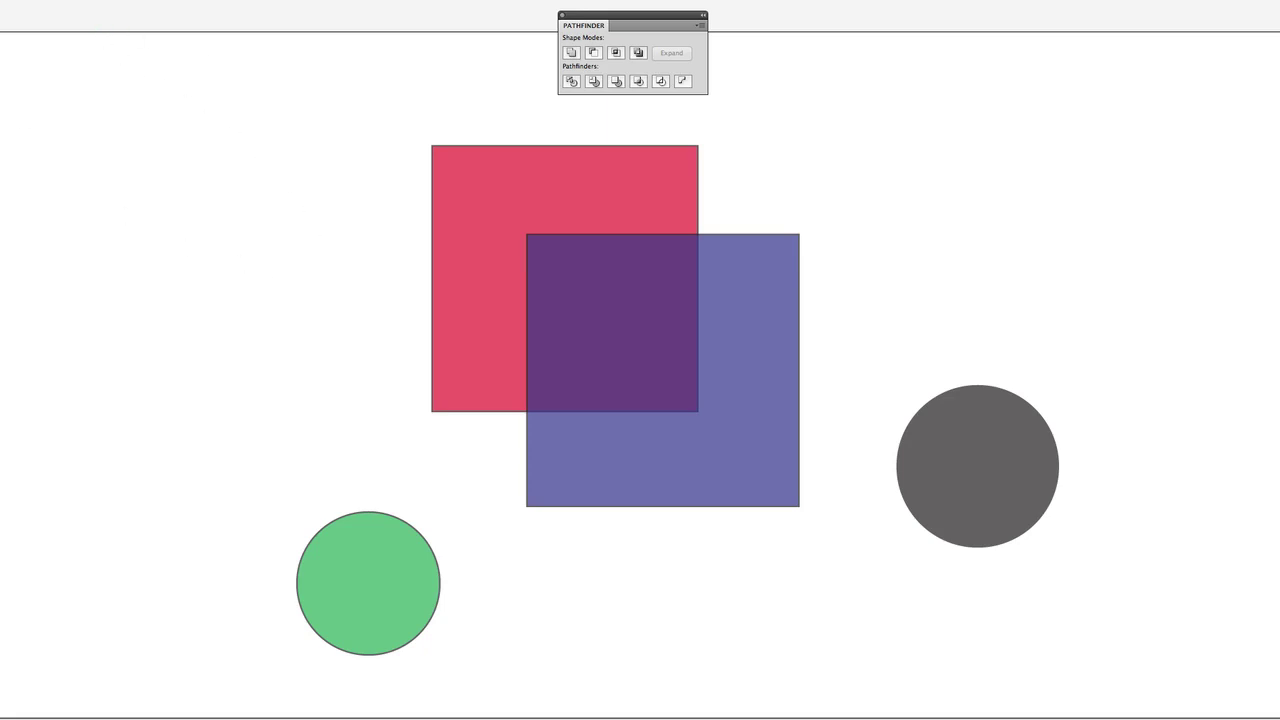
- Copy the green circle to the upper left and cut the front circle from the back one
drag(386, 596, 170, 207)
drag(302, 96, 44, 337)
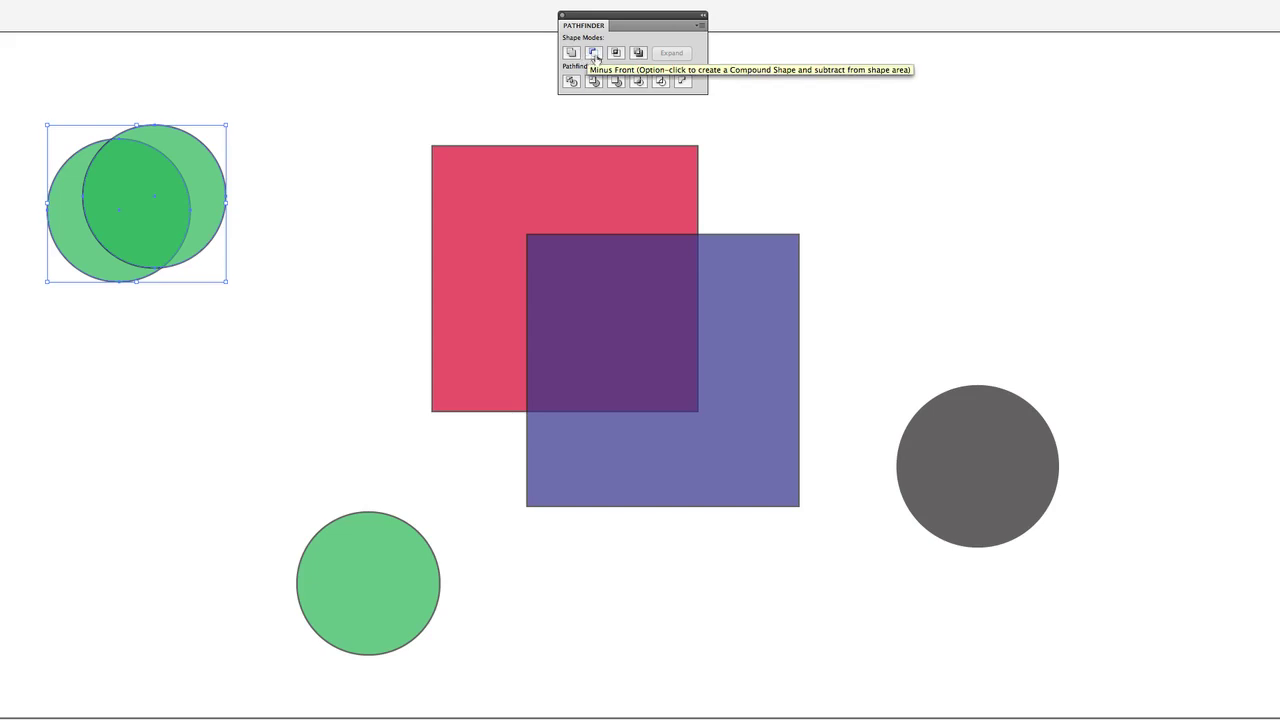
click(632, 58)
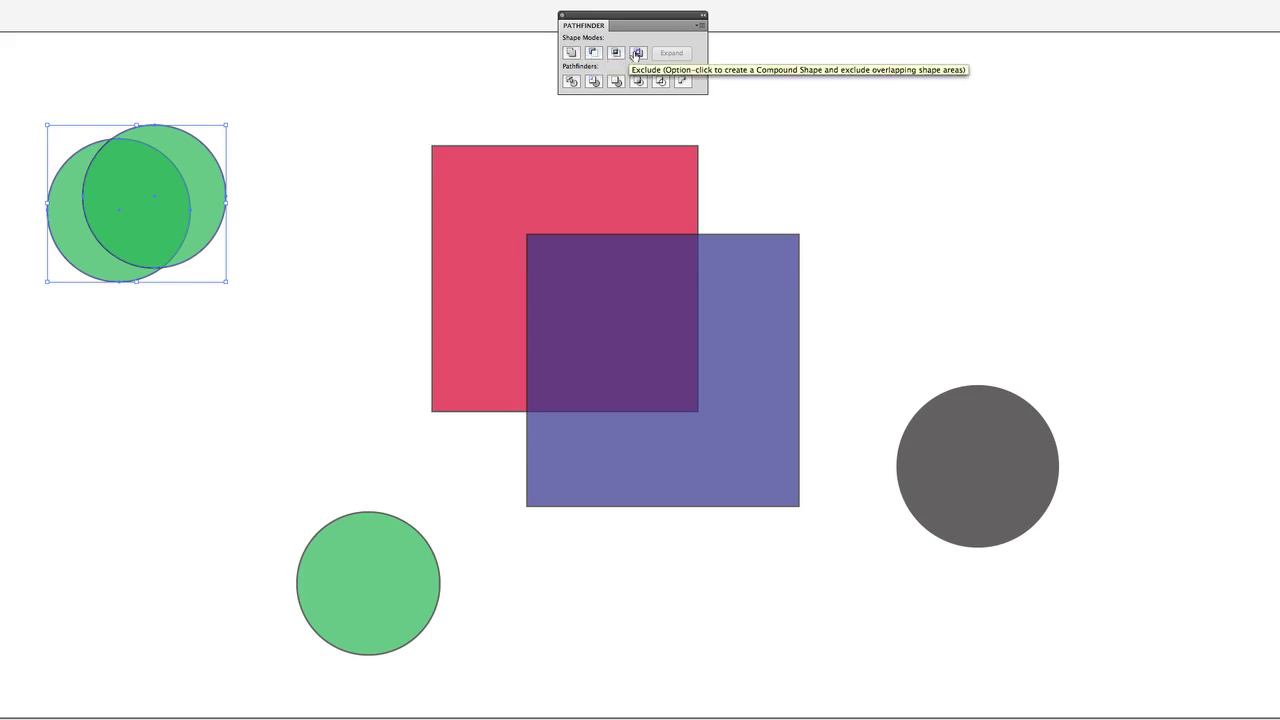
click(591, 53)
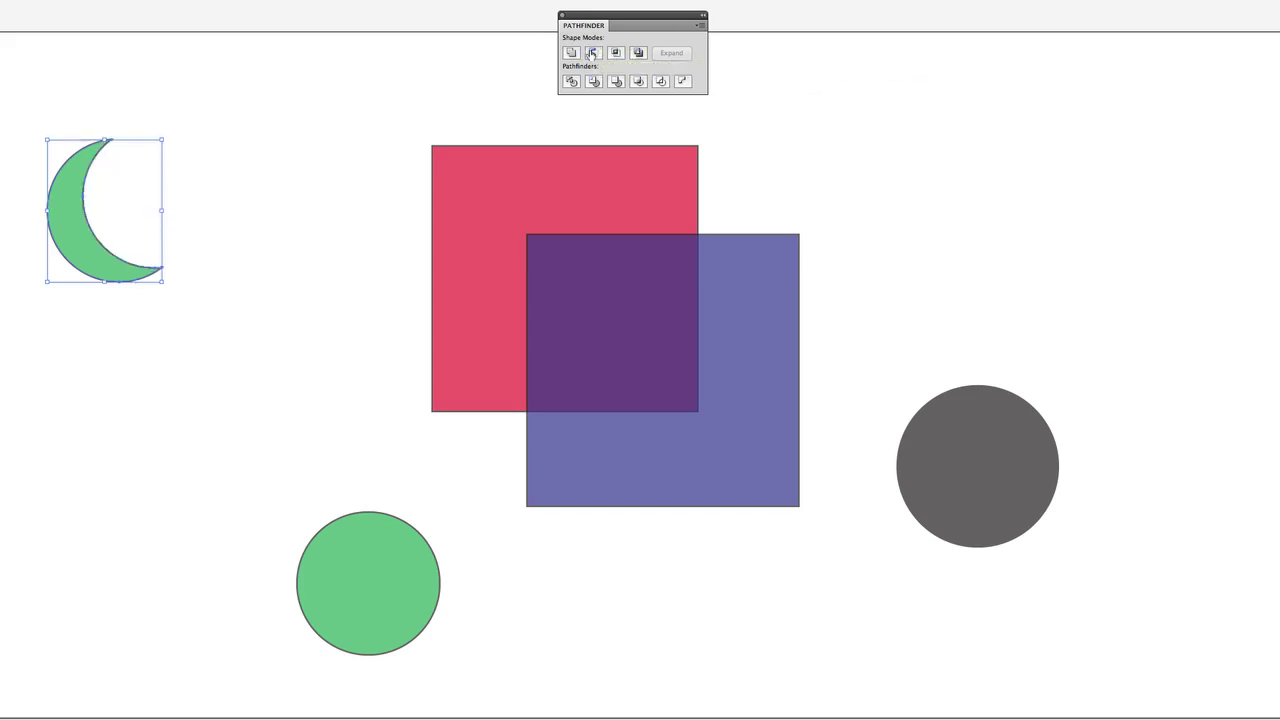
- Undo the crescent cut back to one circle and delete the remaining green circle copy
click(102, 128)
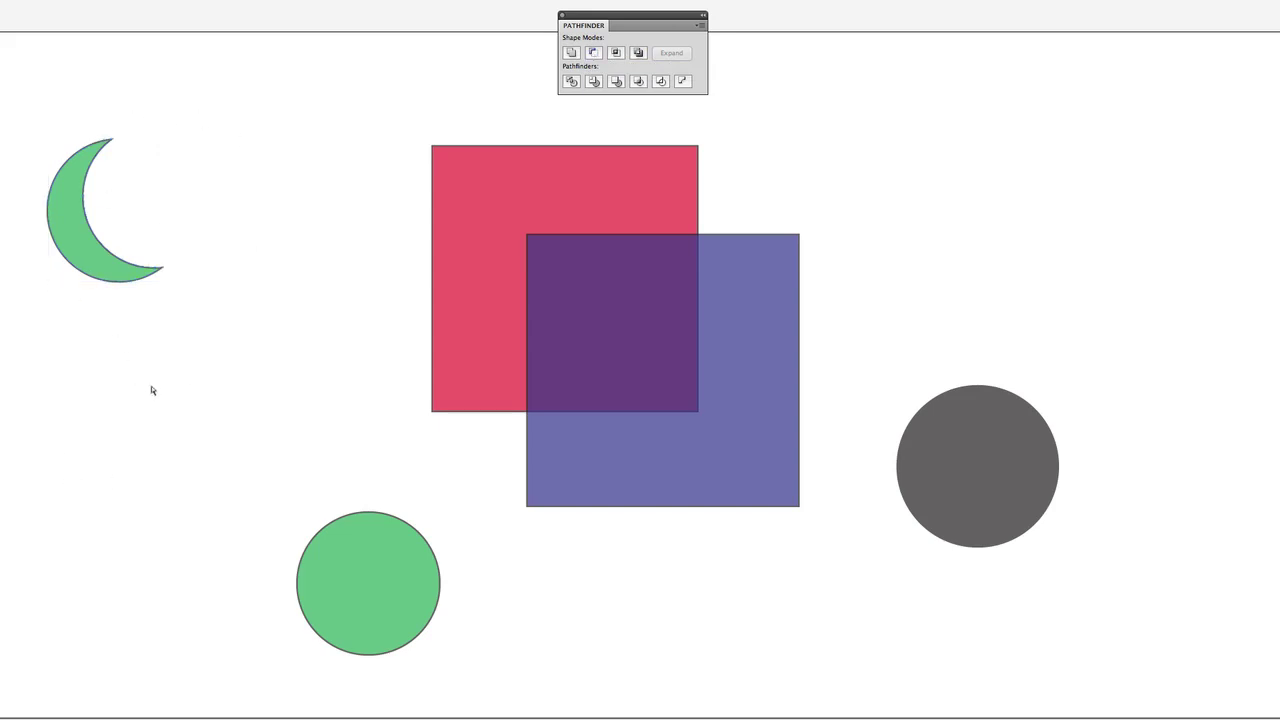
key(ctrl+z)
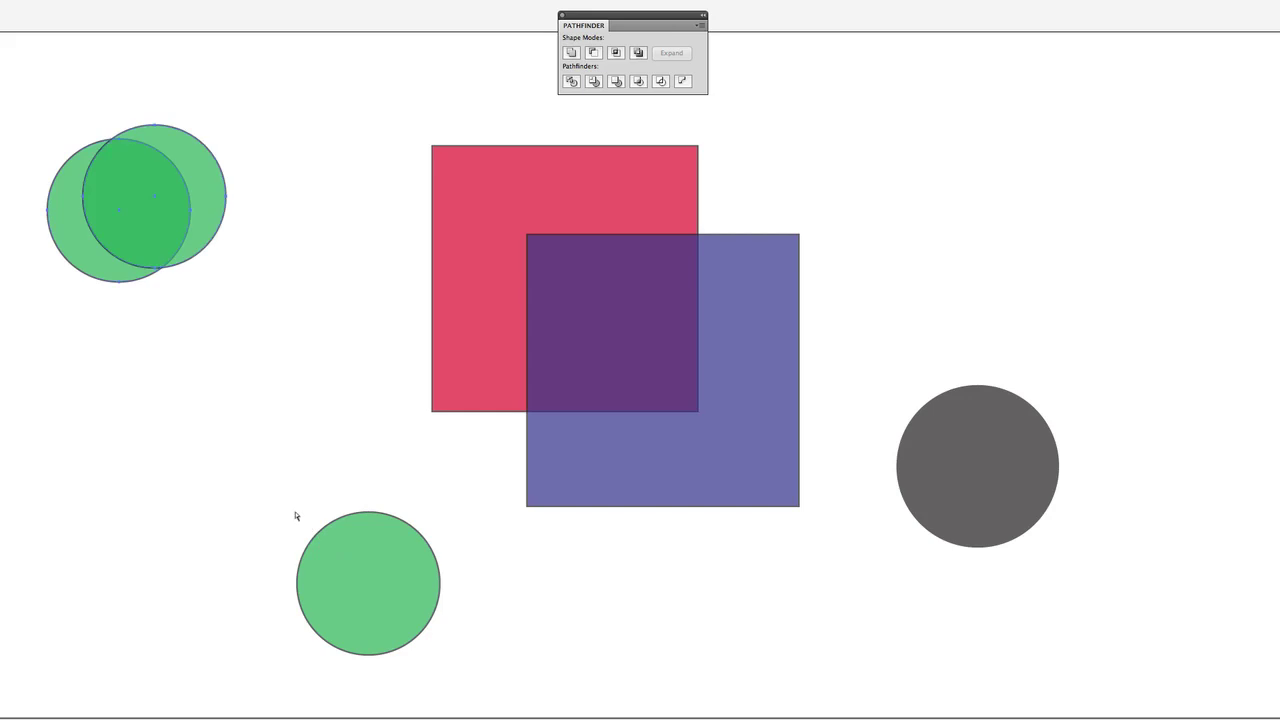
key(ctrl+z)
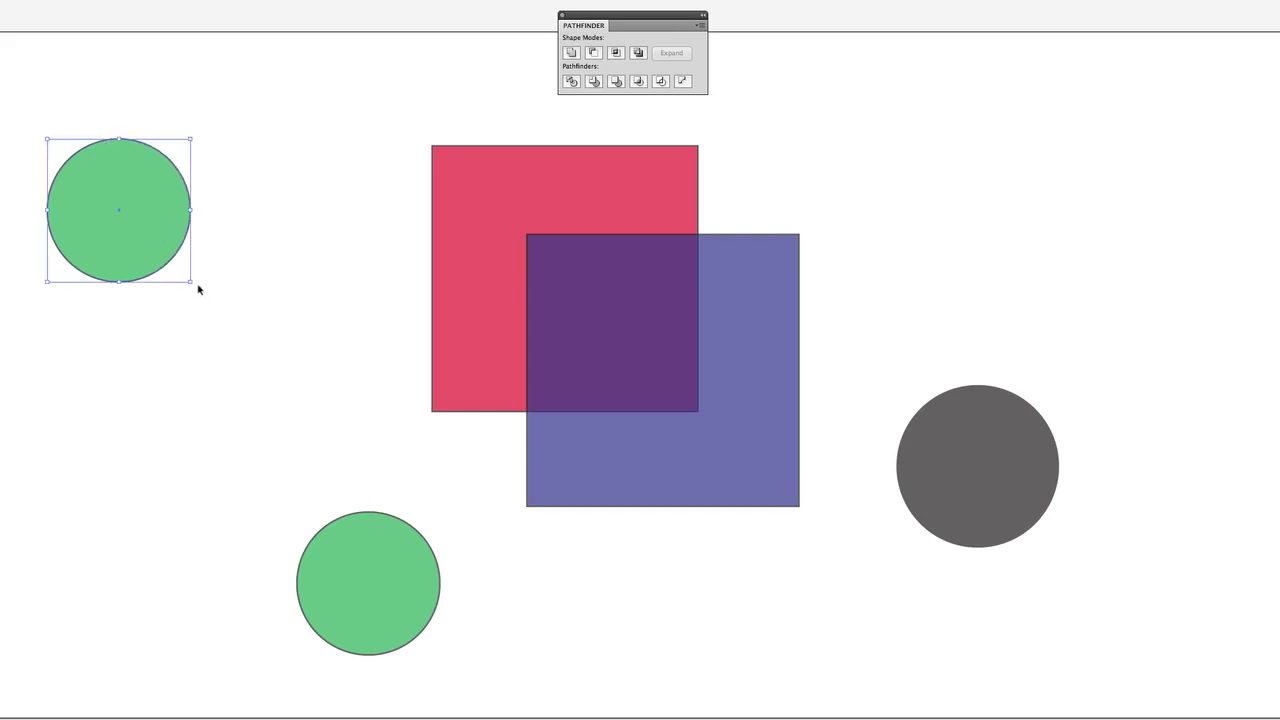
key(Delete)
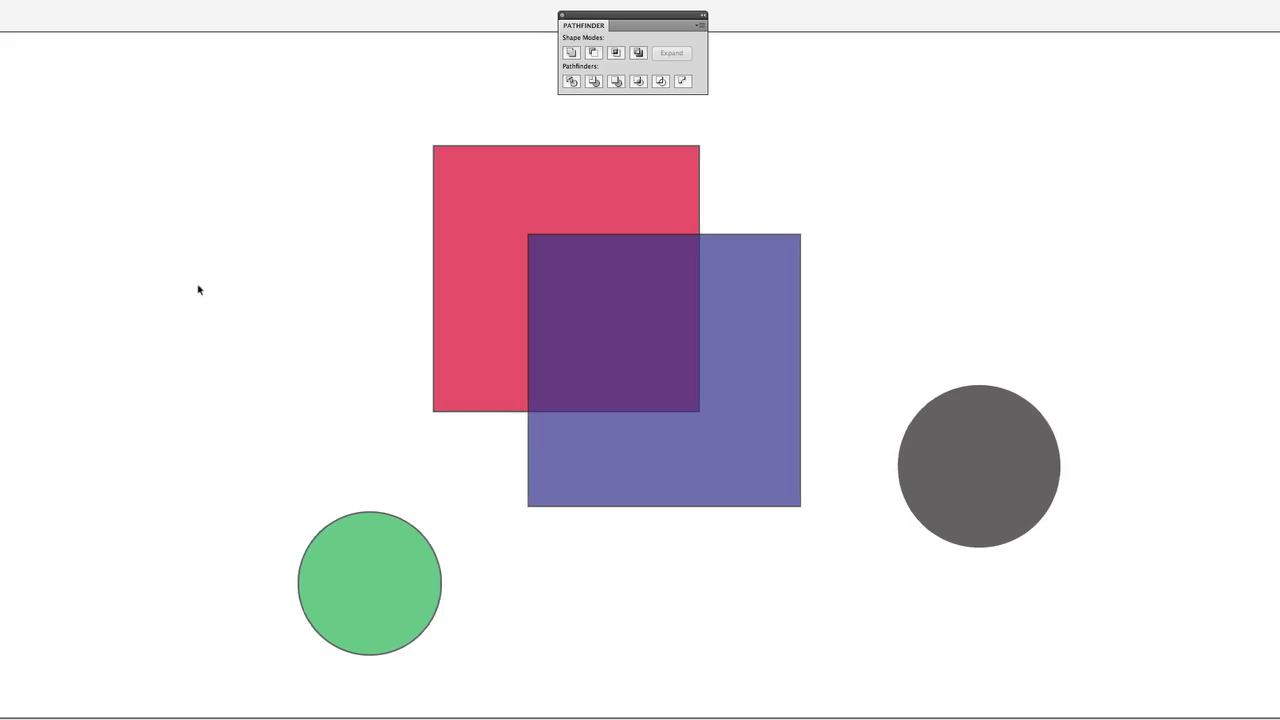
- Copy the blue square to the top right and rotate a second copy 45° into a diamond below it
scroll(198, 289, right, 1)
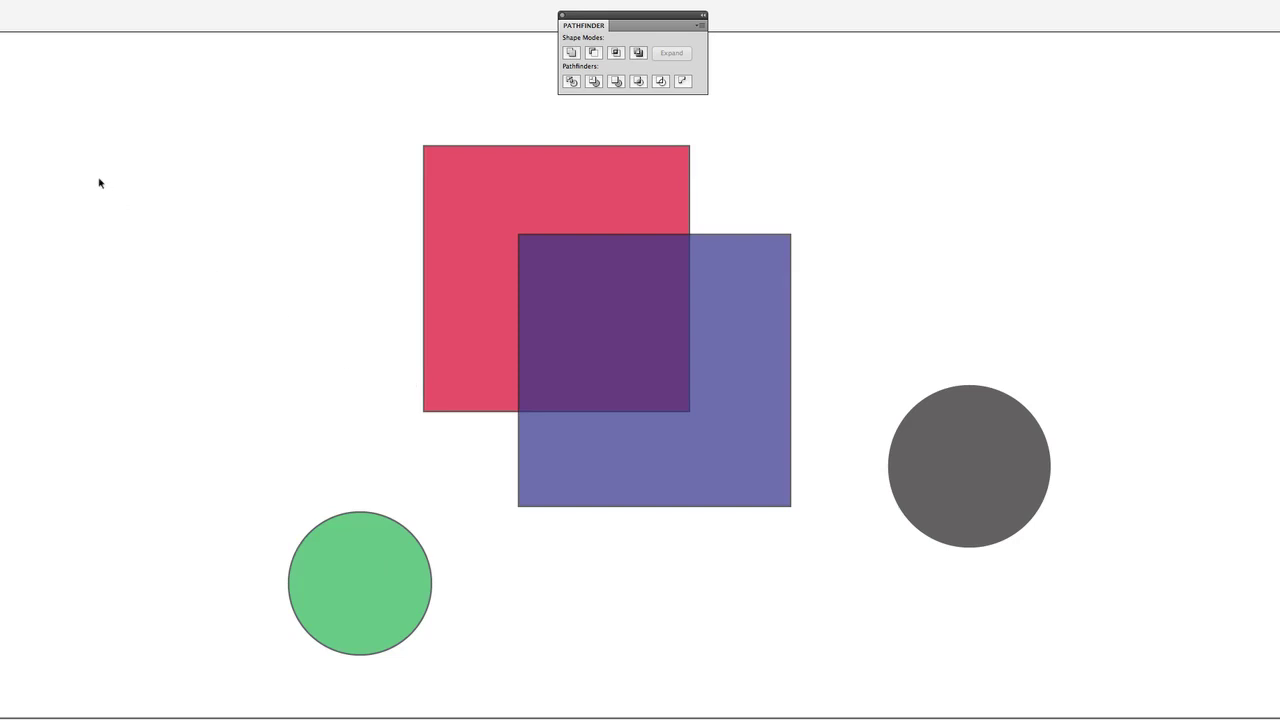
click(645, 312)
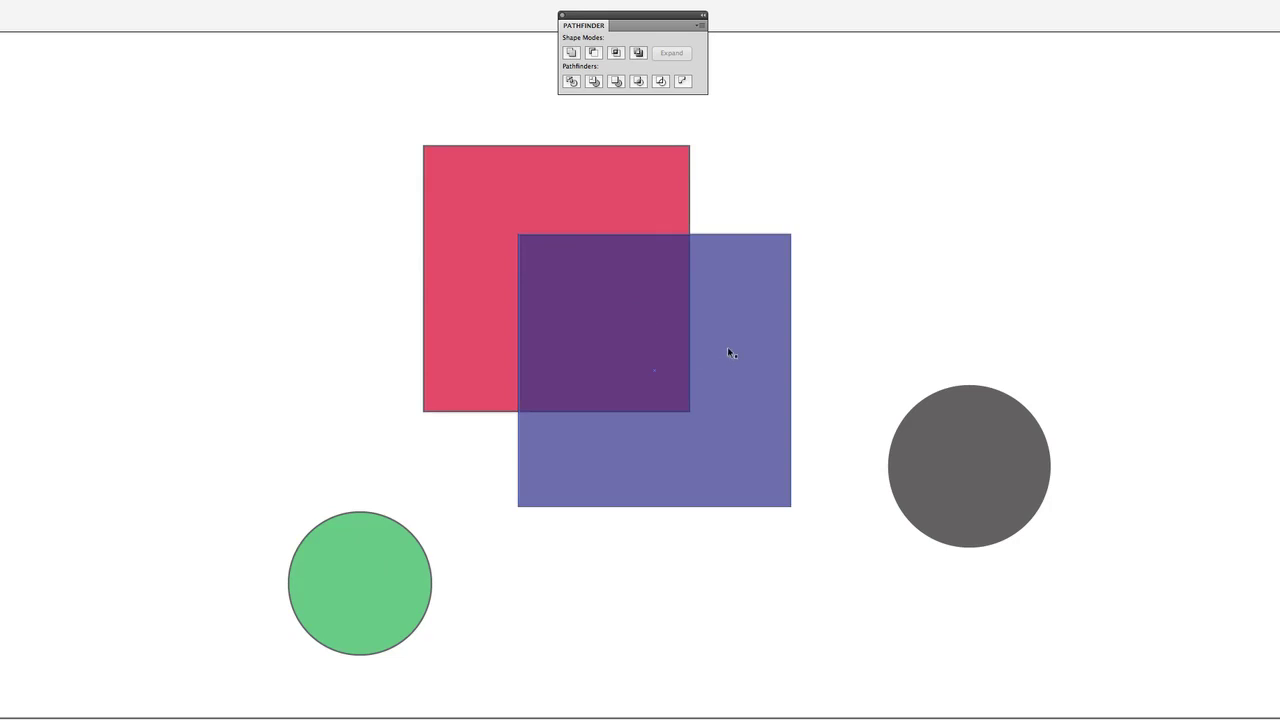
drag(748, 388, 1173, 94)
drag(1160, 143, 1132, 238)
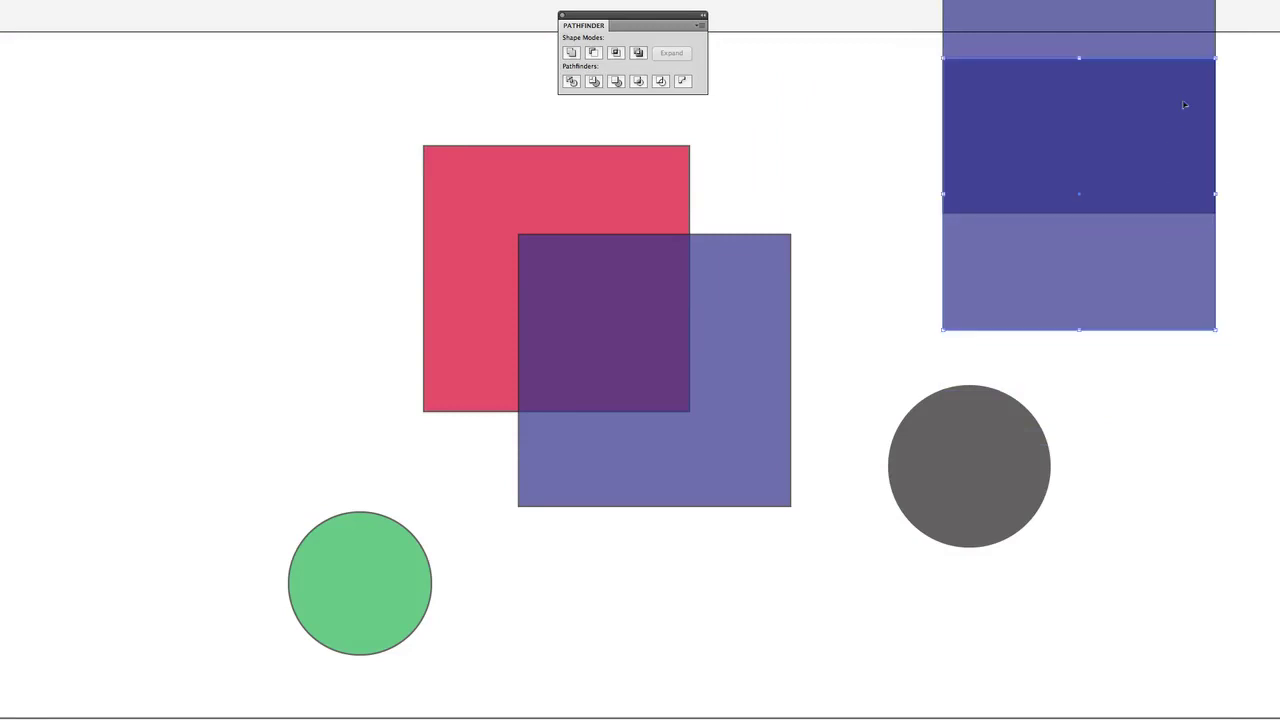
drag(1219, 56, 1264, 195)
drag(1117, 279, 1114, 374)
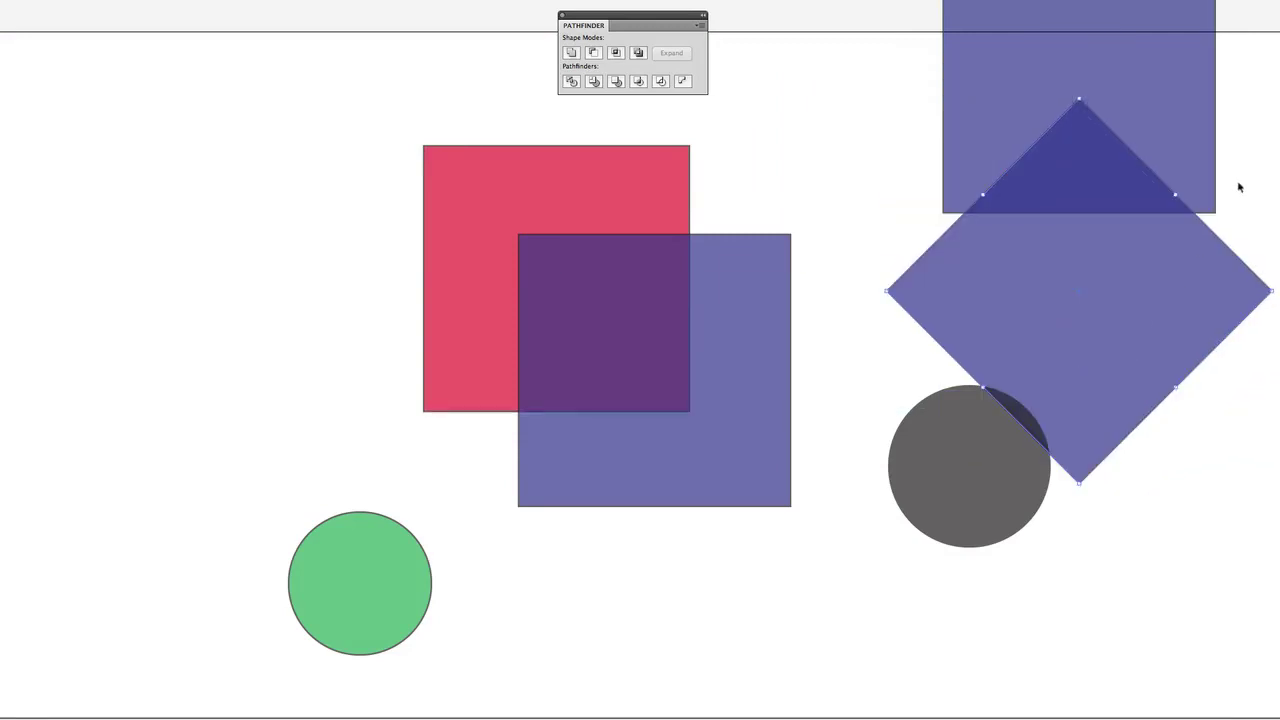
- Intersect the square and diamond into a blue triangle and make it about half as wide
shift+click(987, 206)
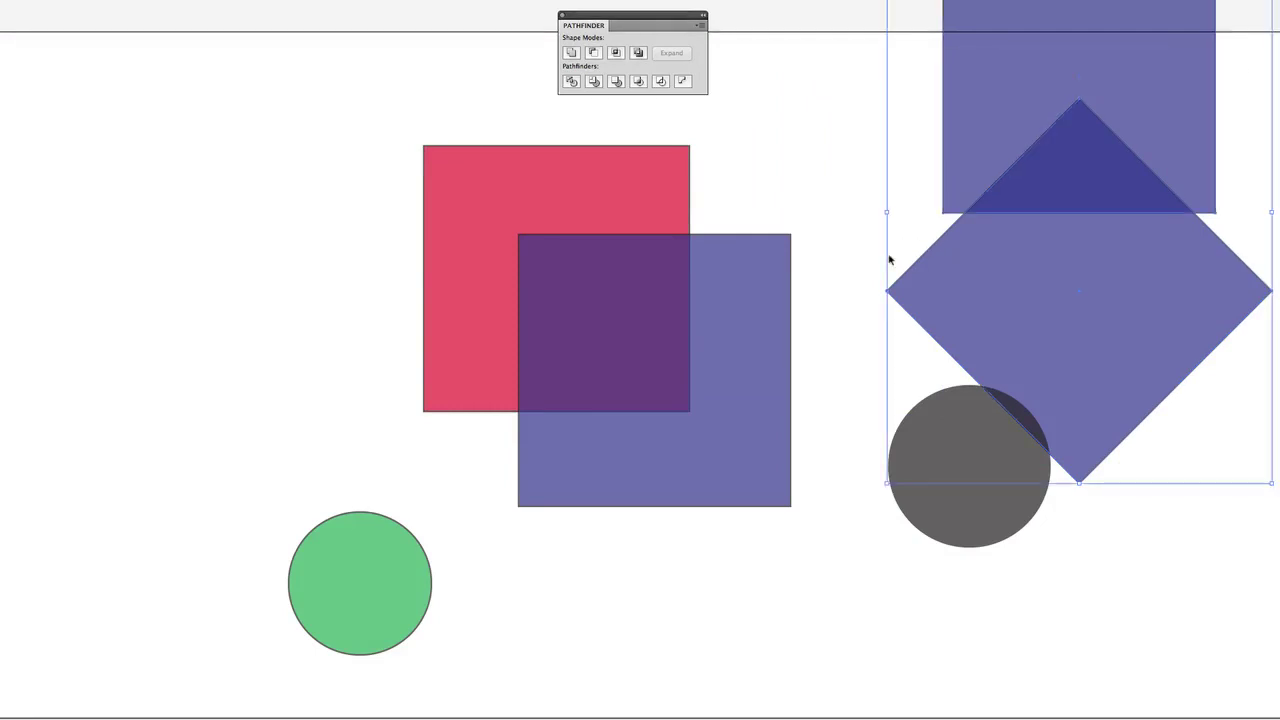
click(616, 54)
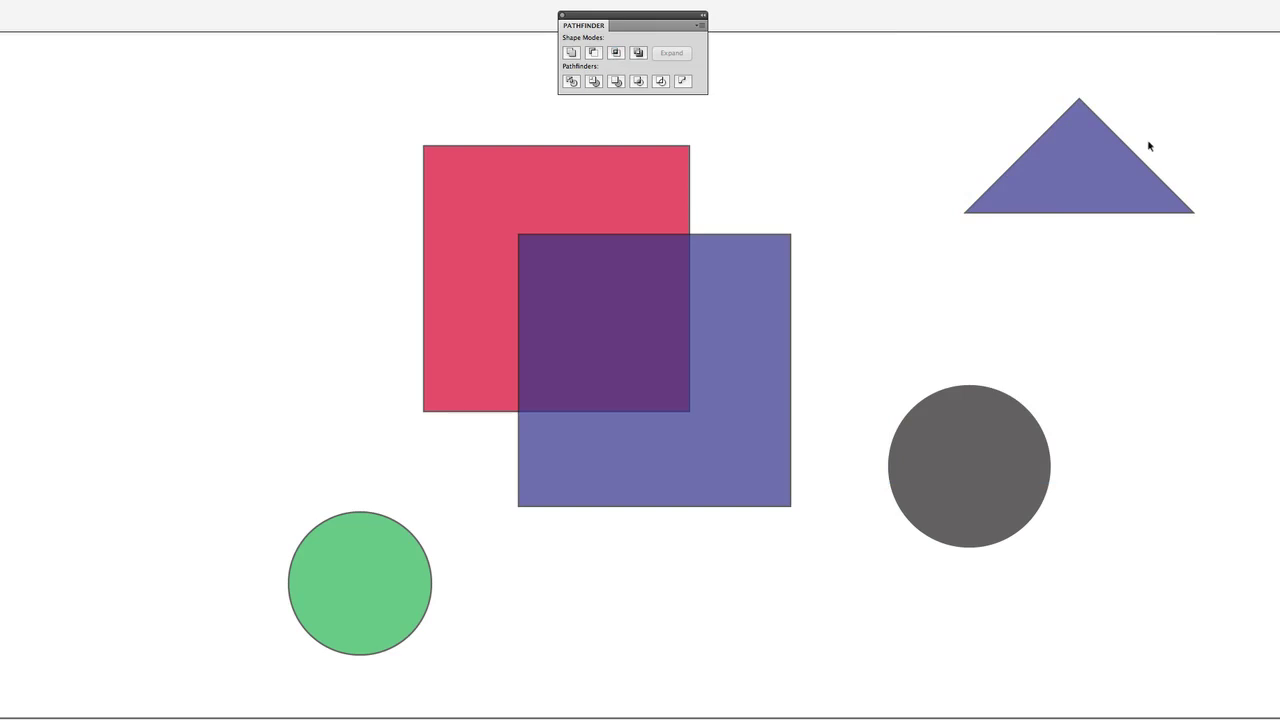
click(1078, 149)
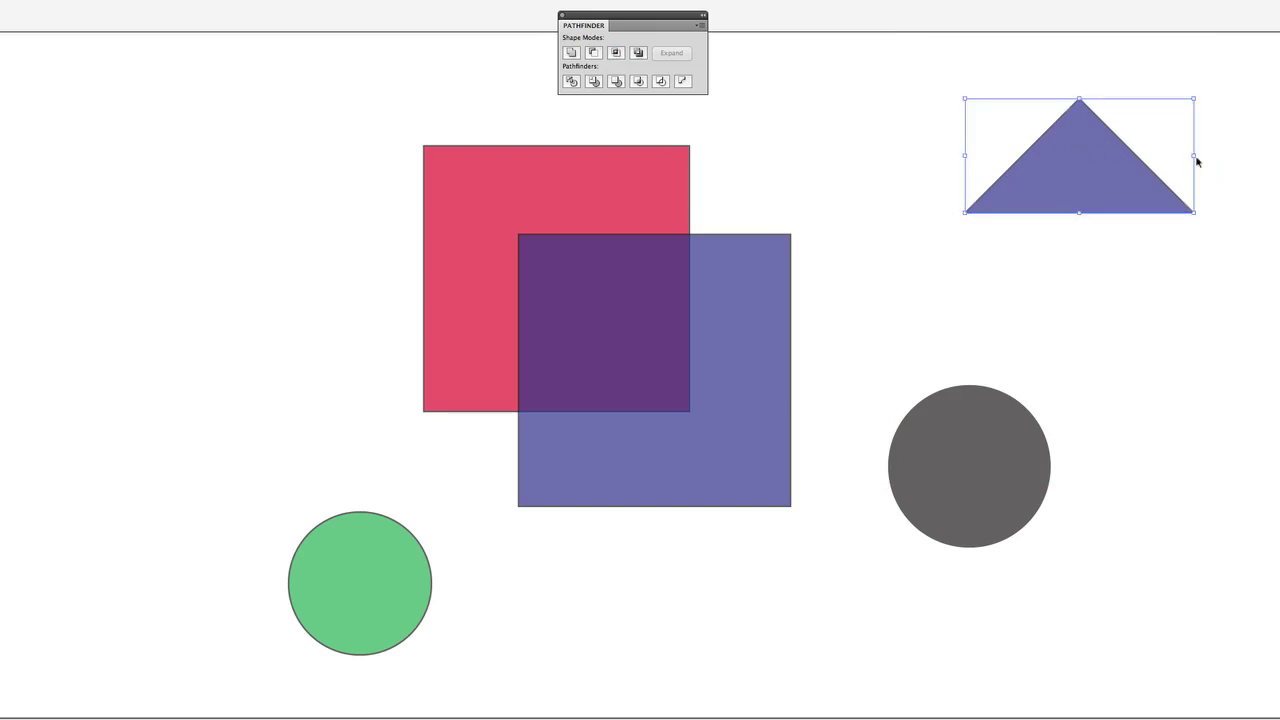
drag(1181, 155, 1135, 155)
click(867, 149)
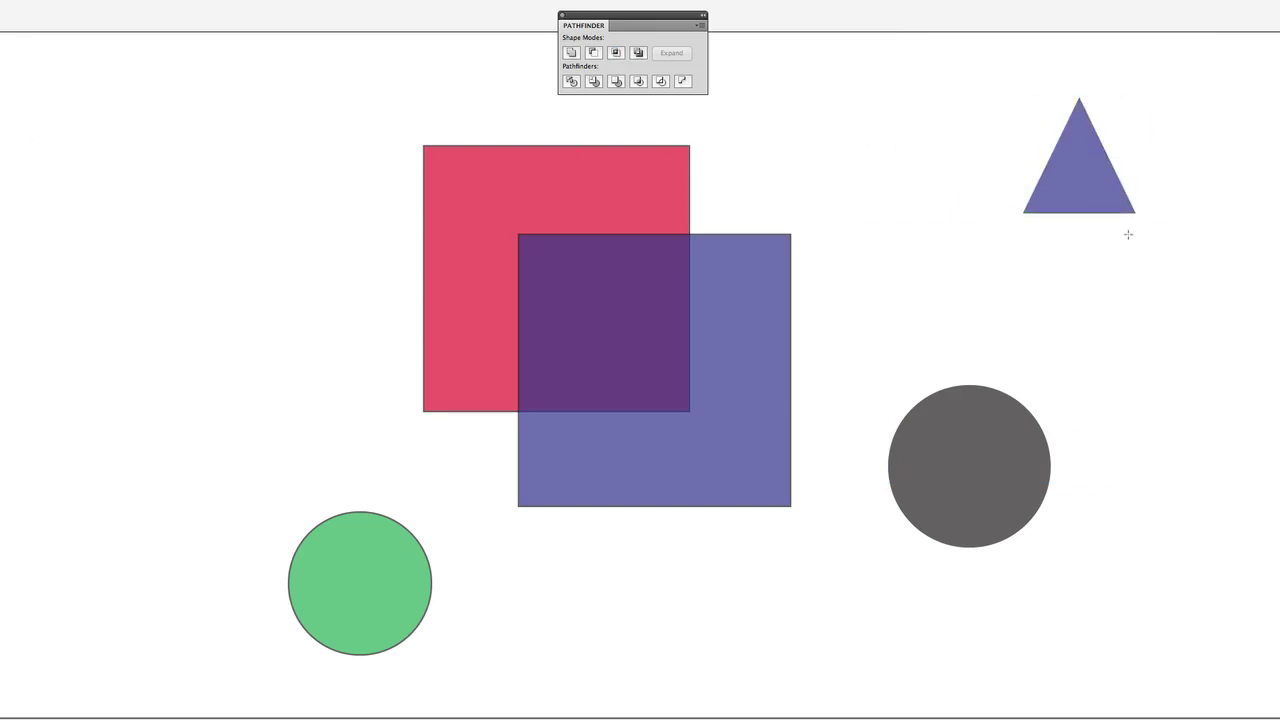
- Add a dark-blue stem centred under the triangle and unite both into one arrow
mouse_move(1065, 189)
mouse_down()
mouse_move(1103, 291)
mouse_move(1091, 297)
mouse_up()
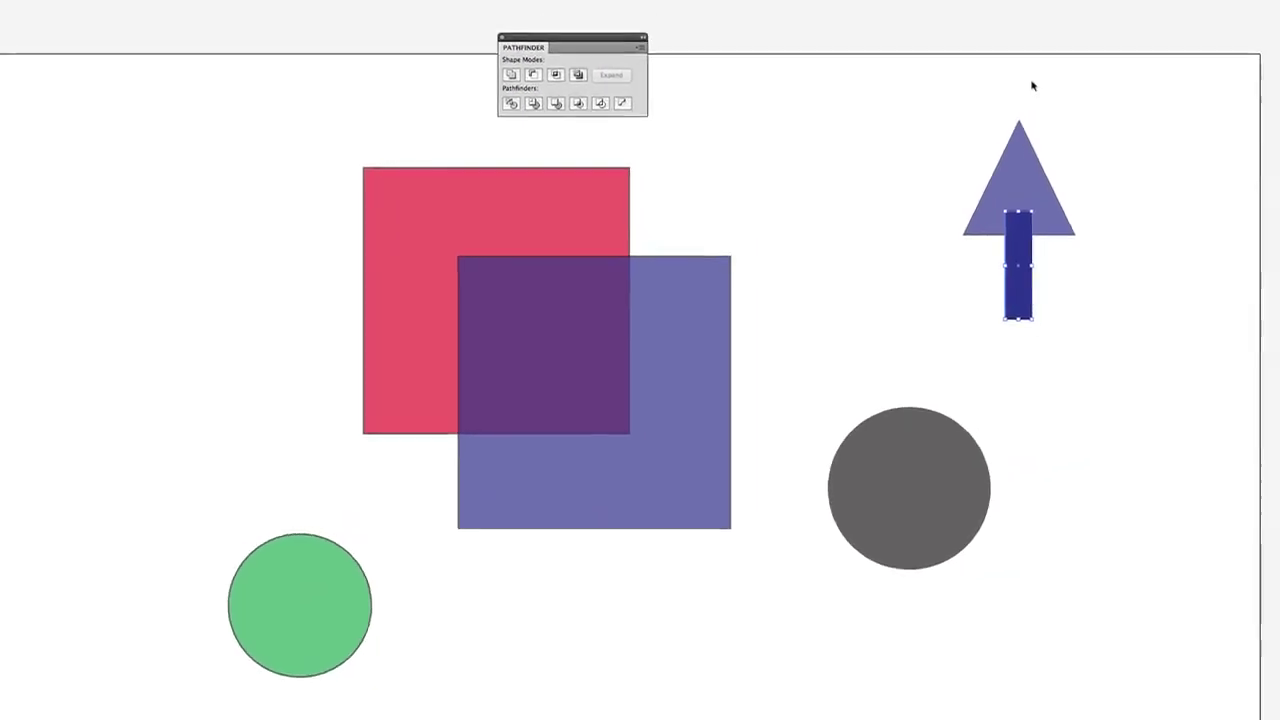
drag(763, 176, 945, 355)
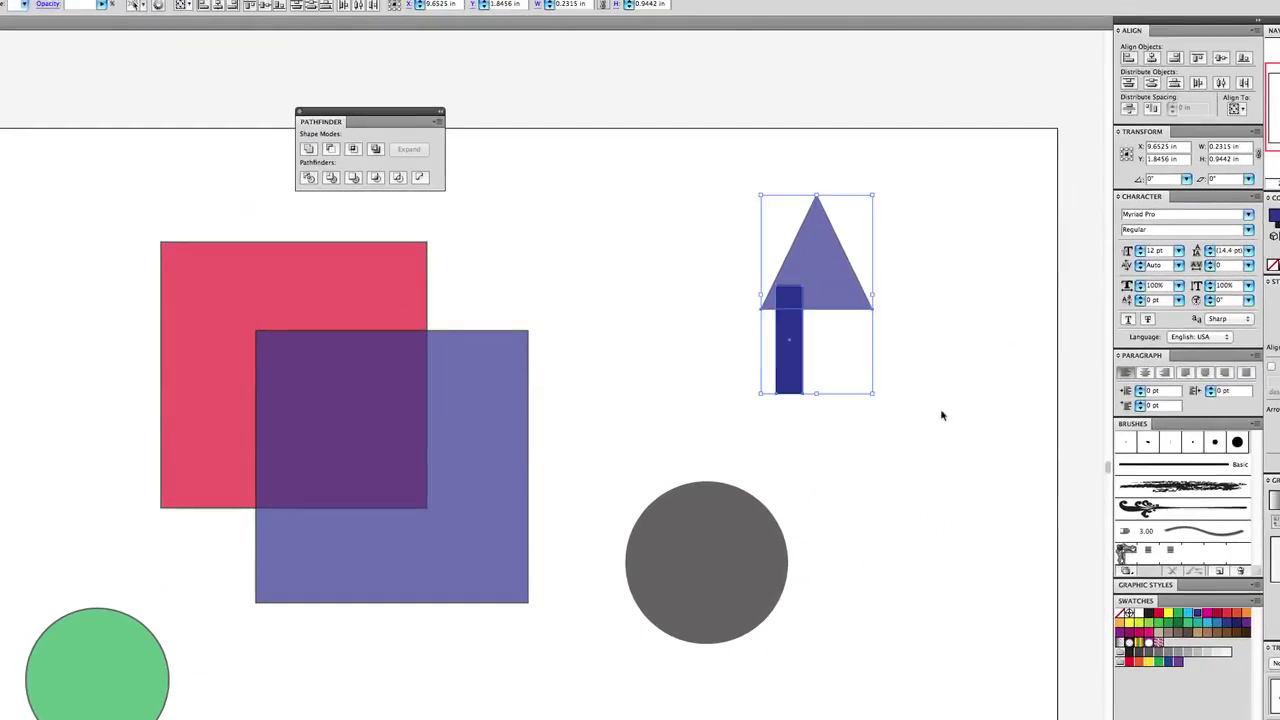
click(1151, 58)
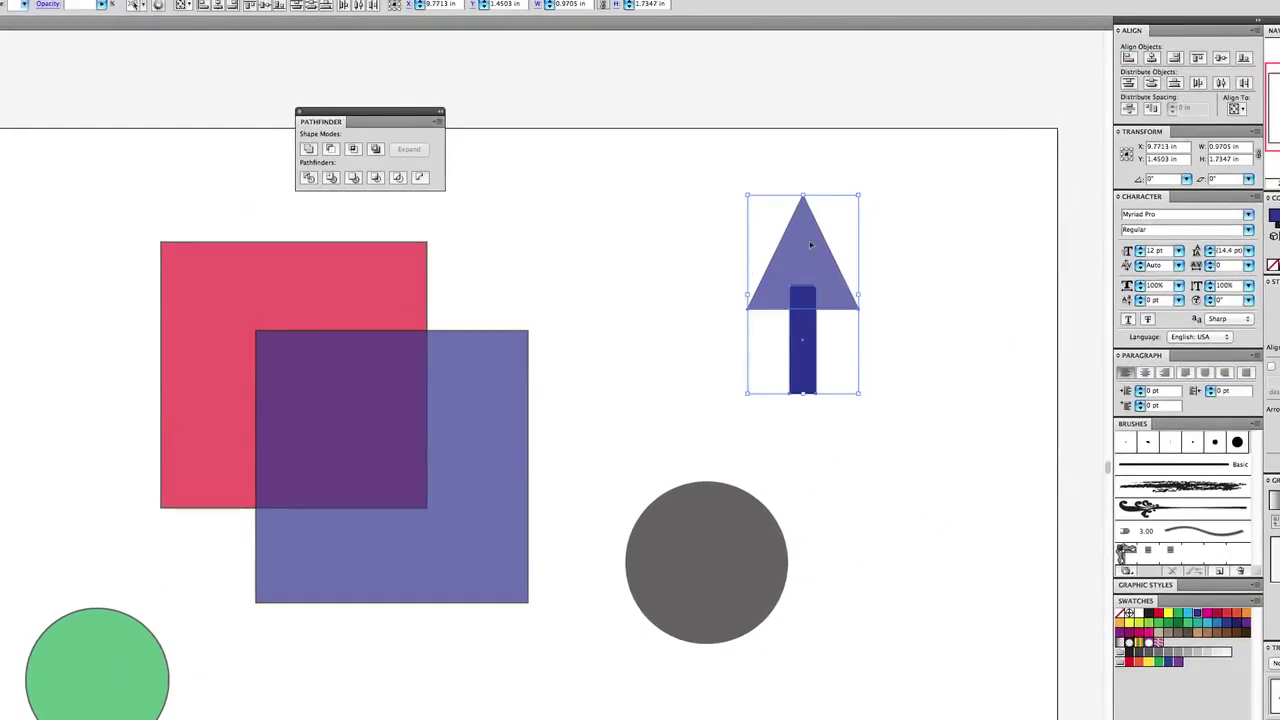
drag(809, 241, 663, 248)
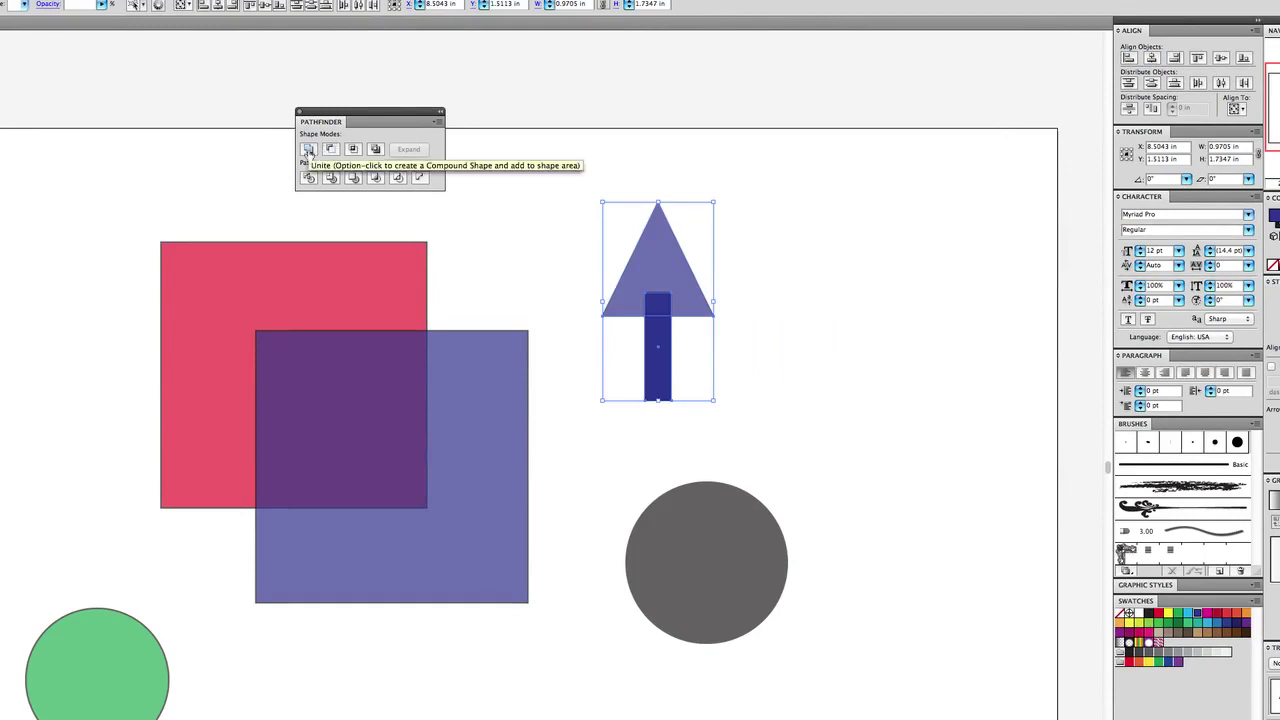
click(307, 150)
- Rotate the arrow about 30° counter-clockwise, undo the rotation, then delete the arrow
click(903, 251)
click(704, 236)
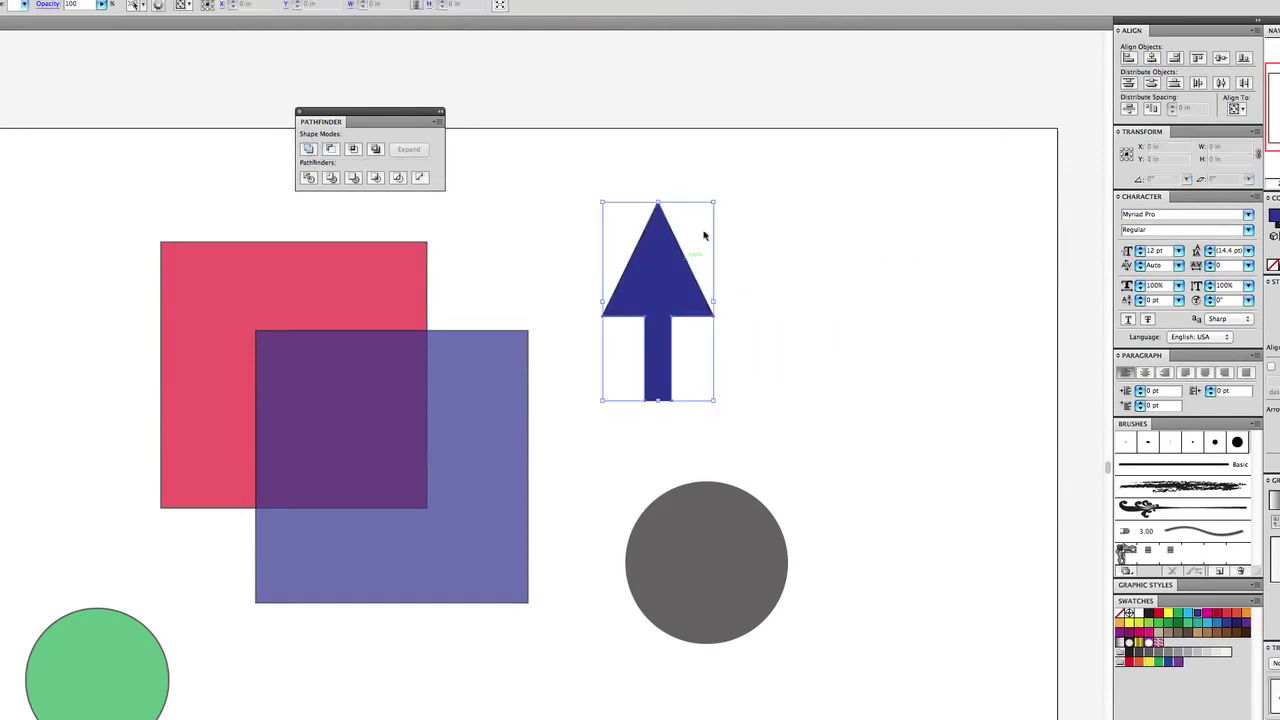
drag(717, 197, 646, 190)
key(ctrl+z)
key(ctrl+z)
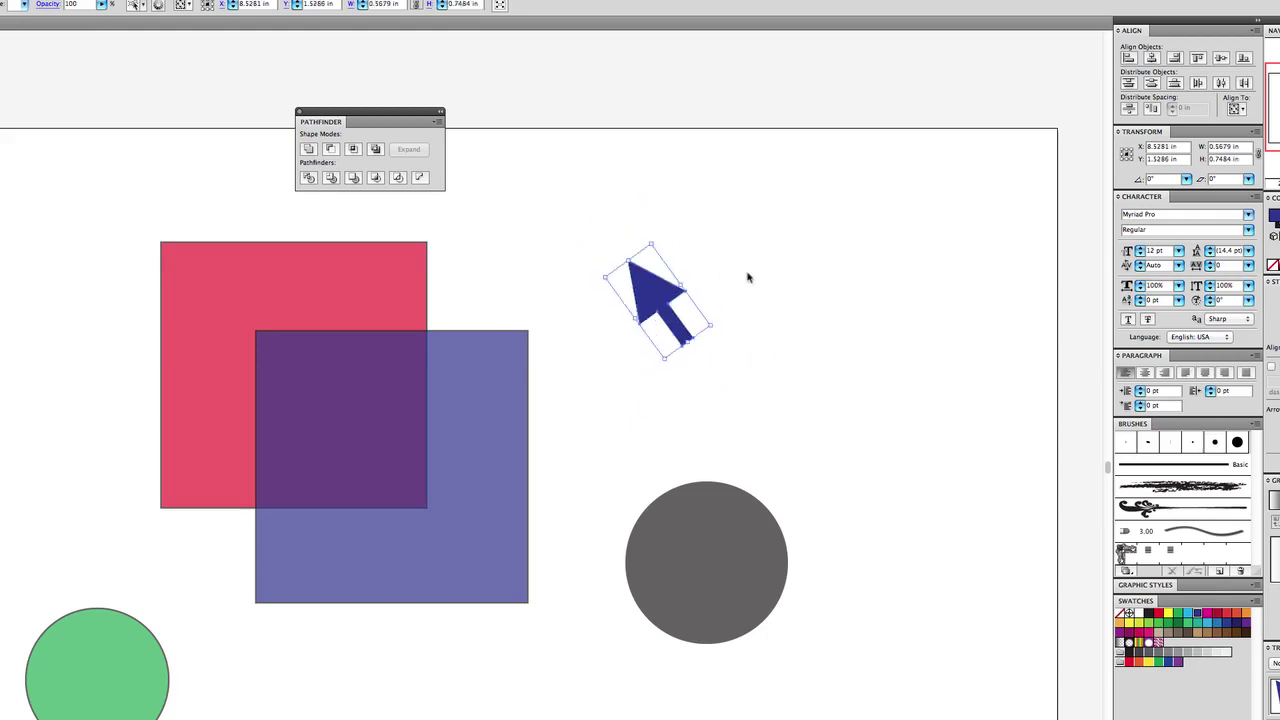
click(674, 366)
drag(651, 266, 620, 312)
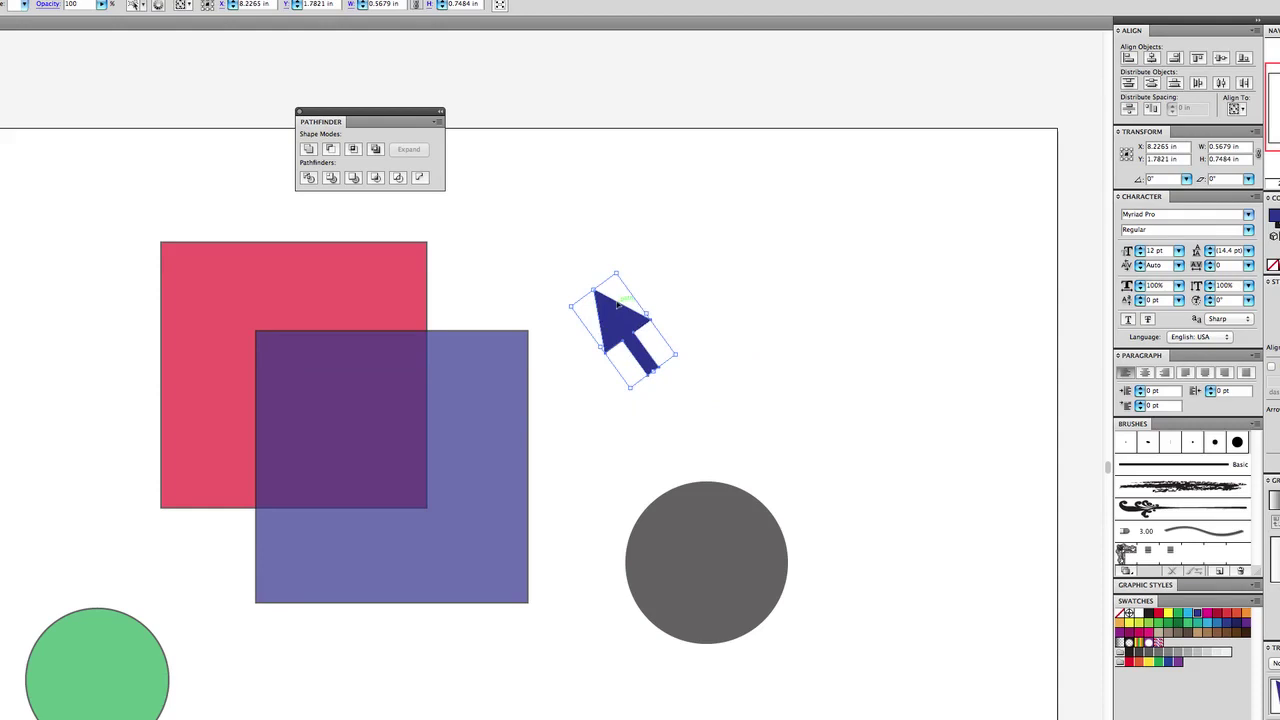
key(Delete)
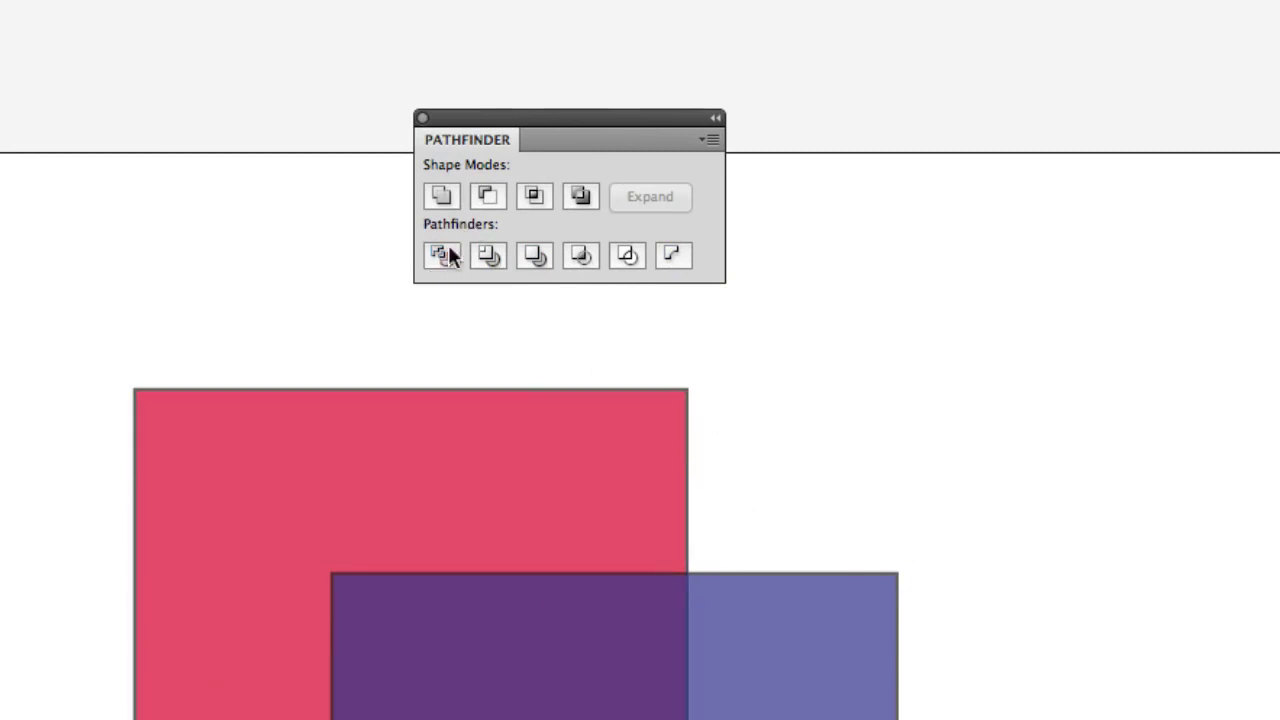
drag(915, 356, 72, 719)
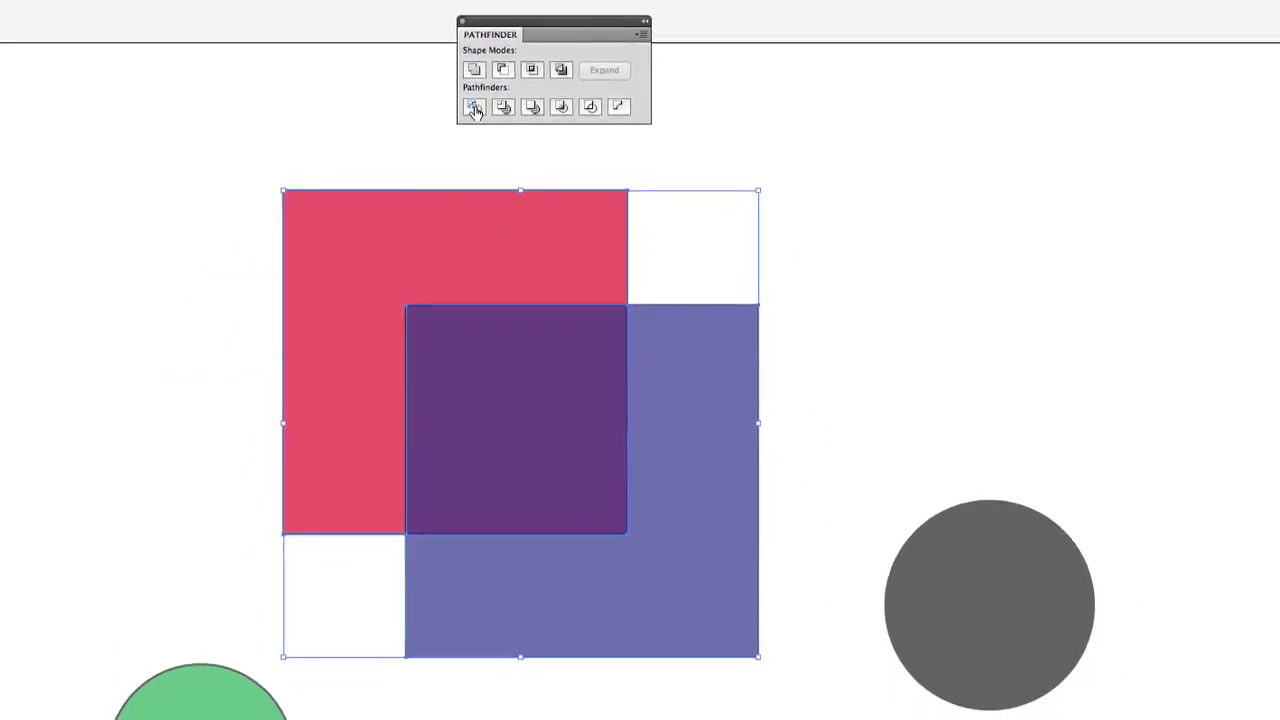
click(475, 108)
click(837, 266)
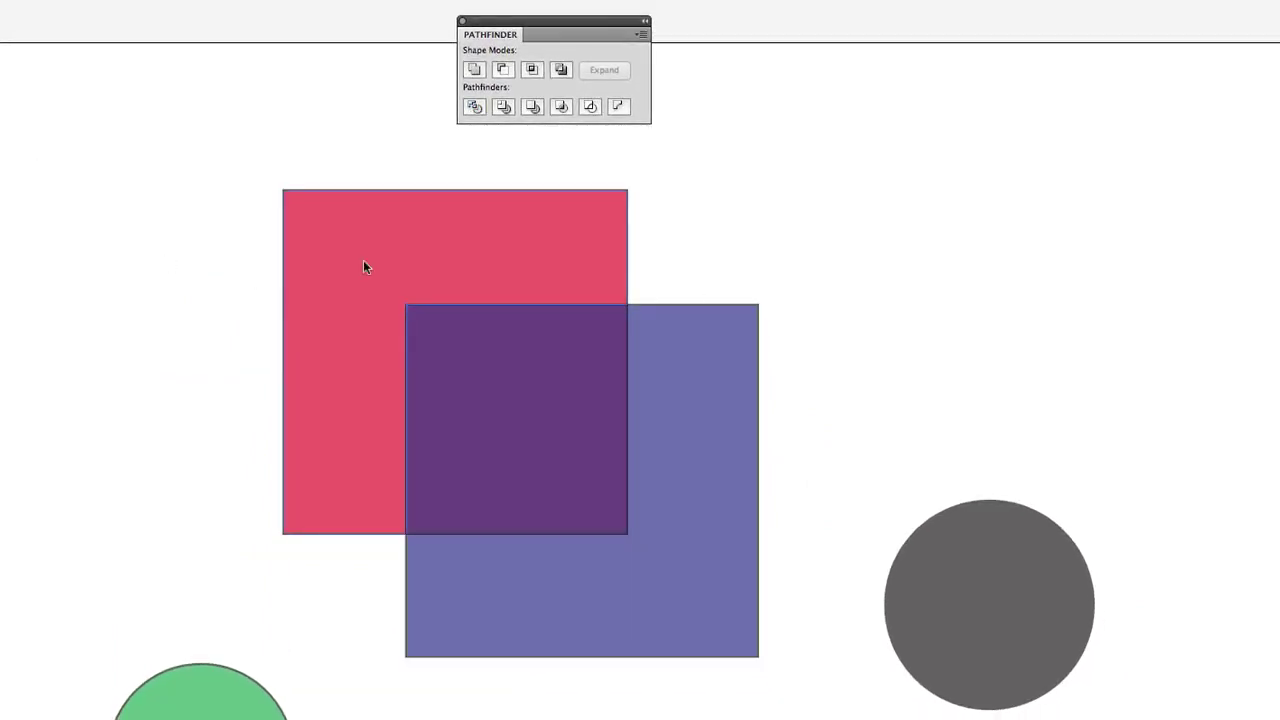
drag(345, 260, 57, 165)
drag(660, 541, 722, 719)
drag(540, 445, 310, 546)
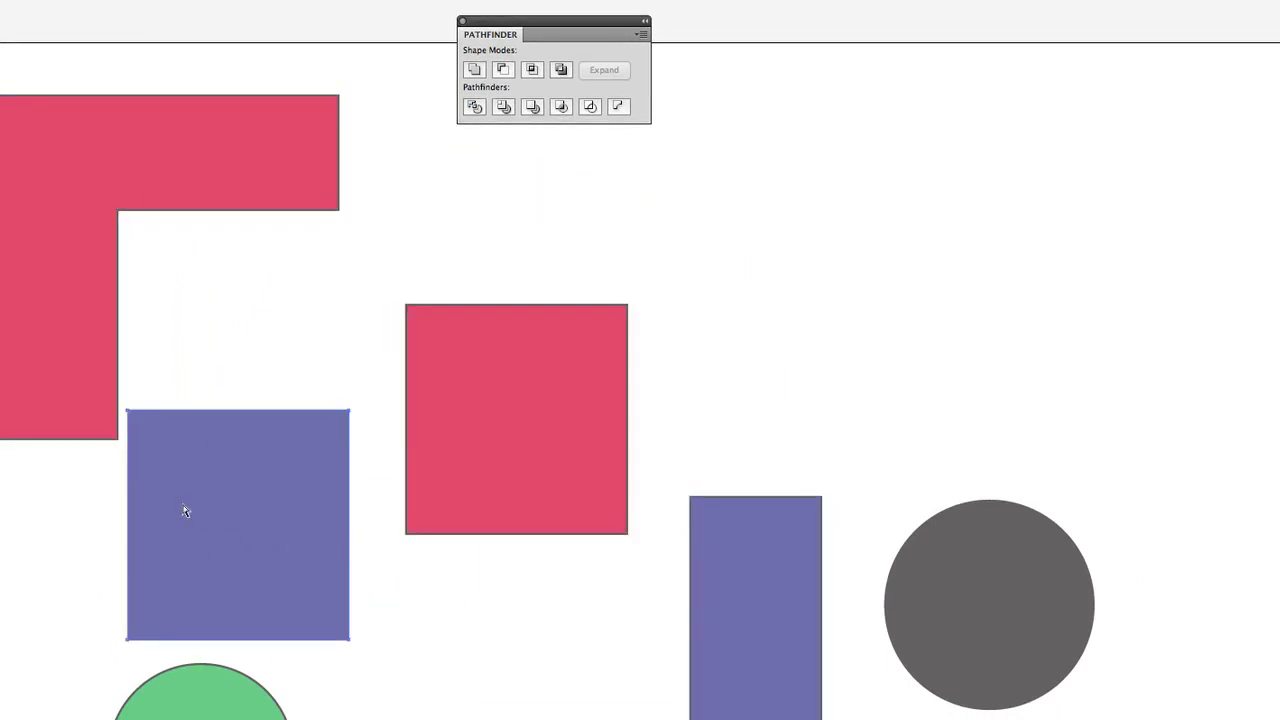
key(ctrl+z)
key(ctrl+z)
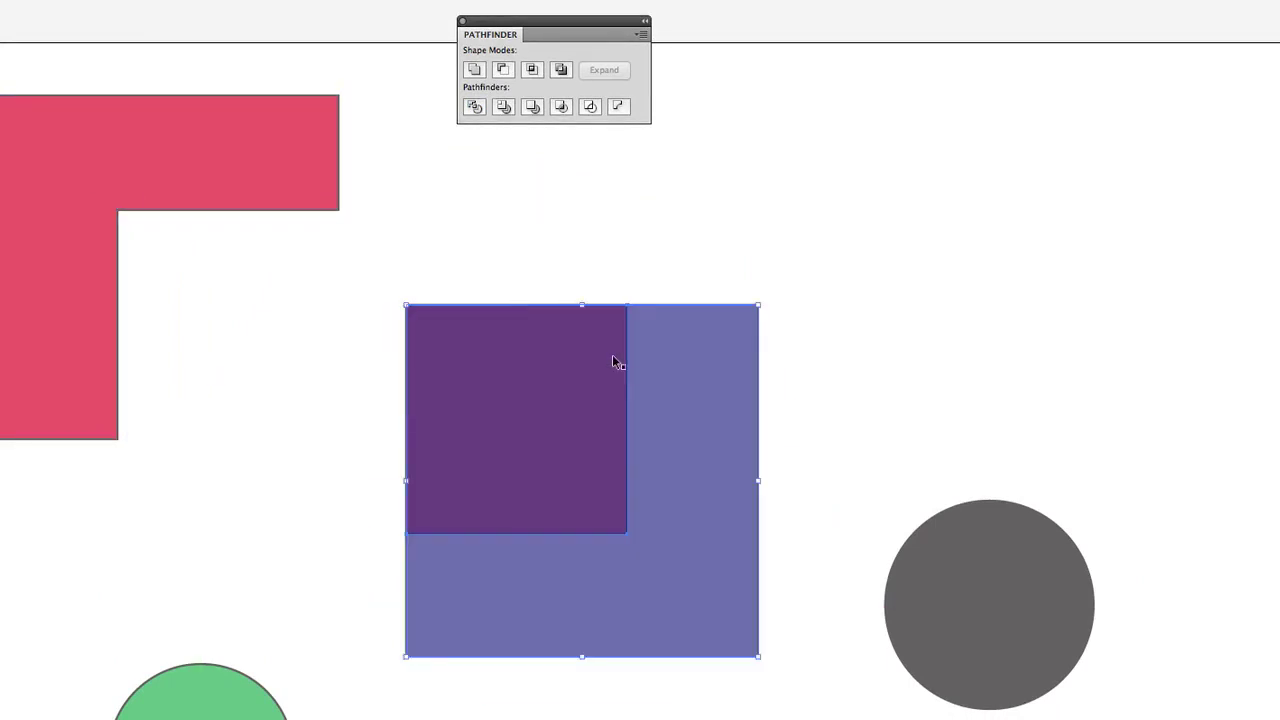
key(ctrl+z)
key(ctrl+z)
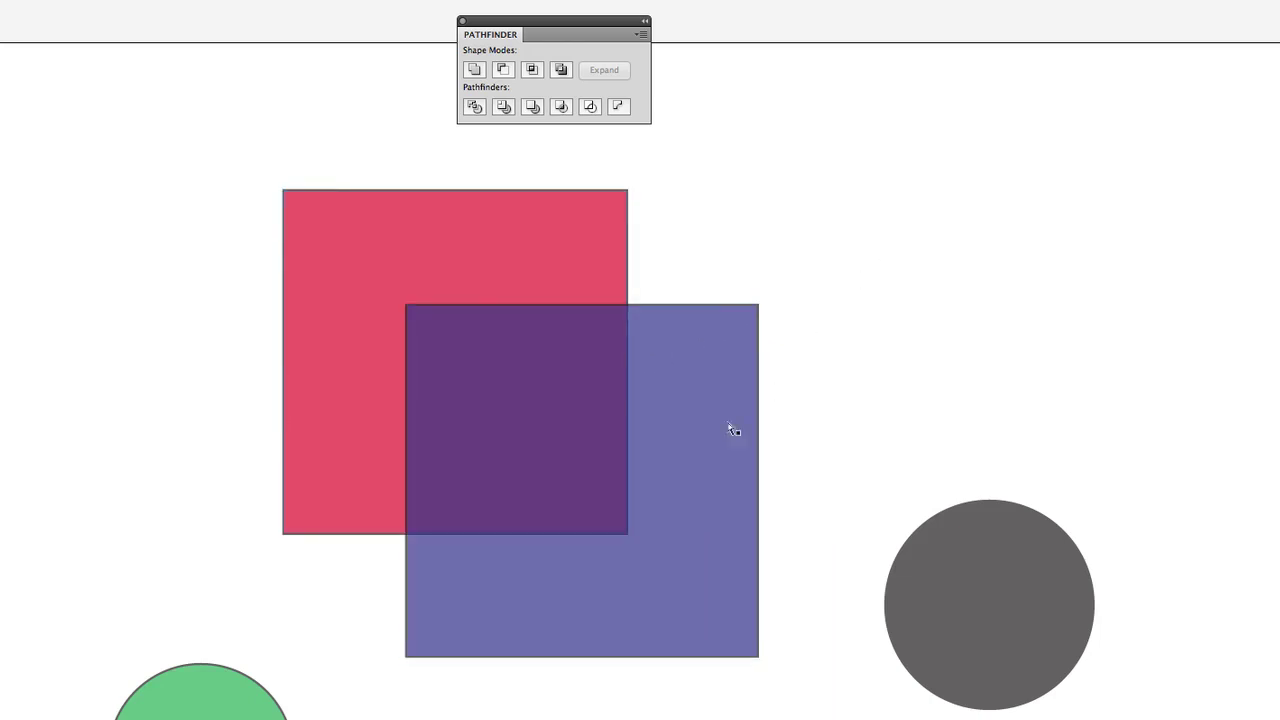
drag(670, 465, 653, 424)
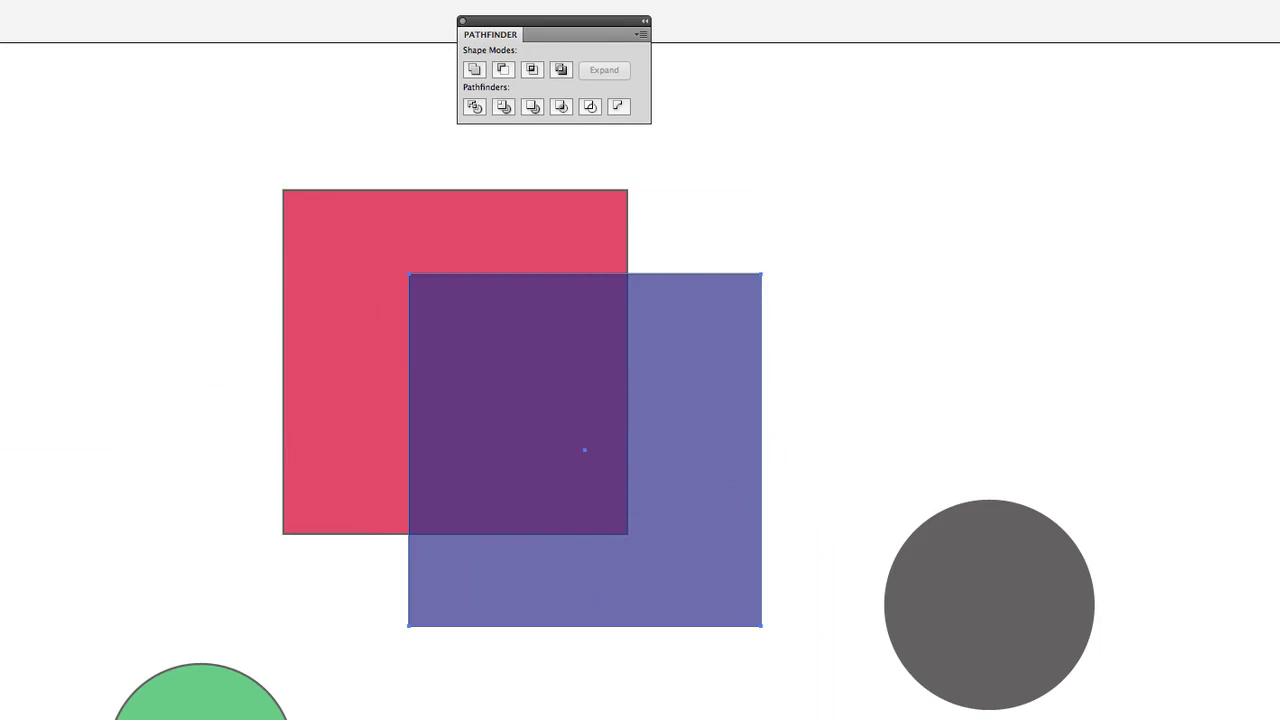
- Drop a shrunken copy of the grey circle over the squares and select all three shapes
drag(140, 183, 660, 130)
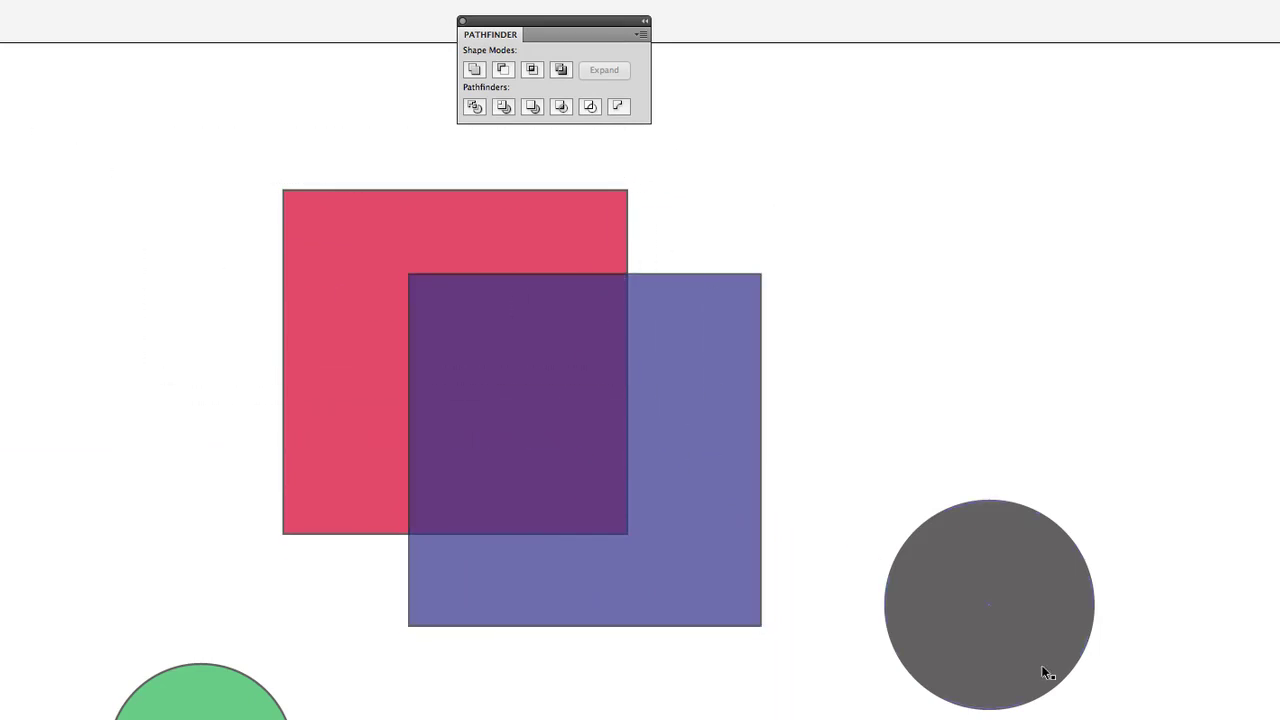
drag(1016, 634, 577, 401)
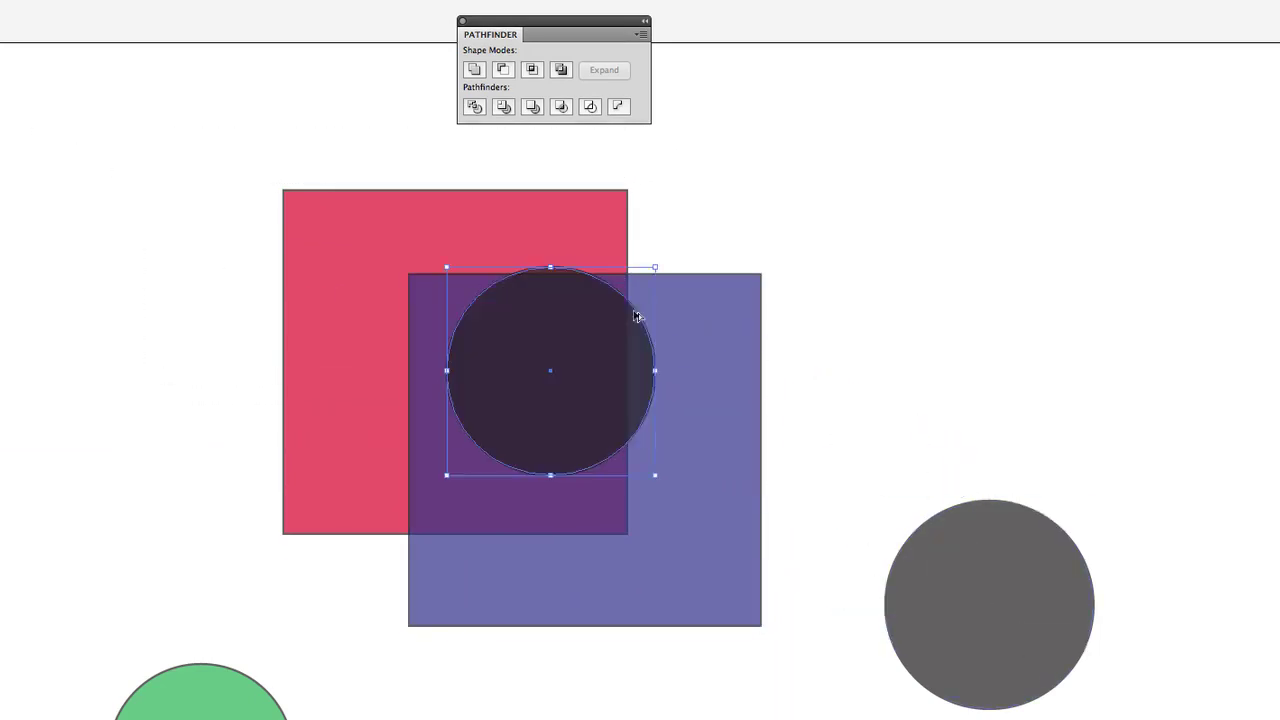
drag(653, 267, 592, 304)
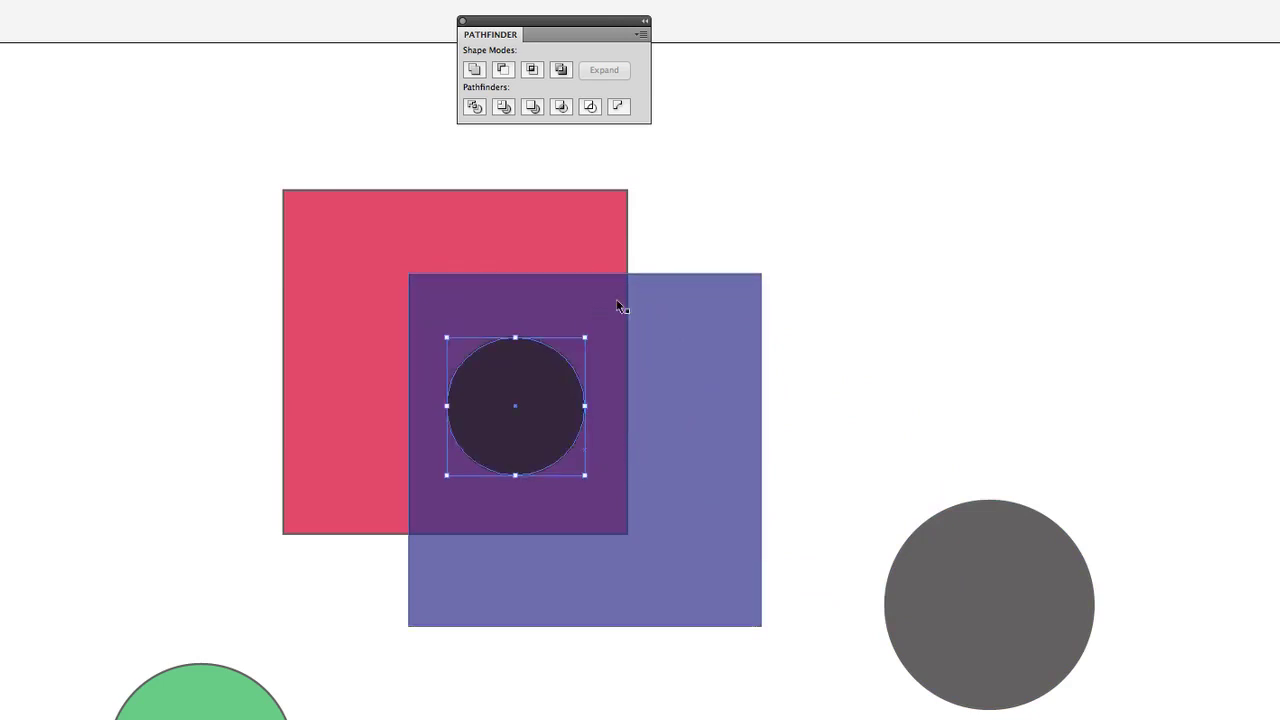
drag(826, 182, 246, 449)
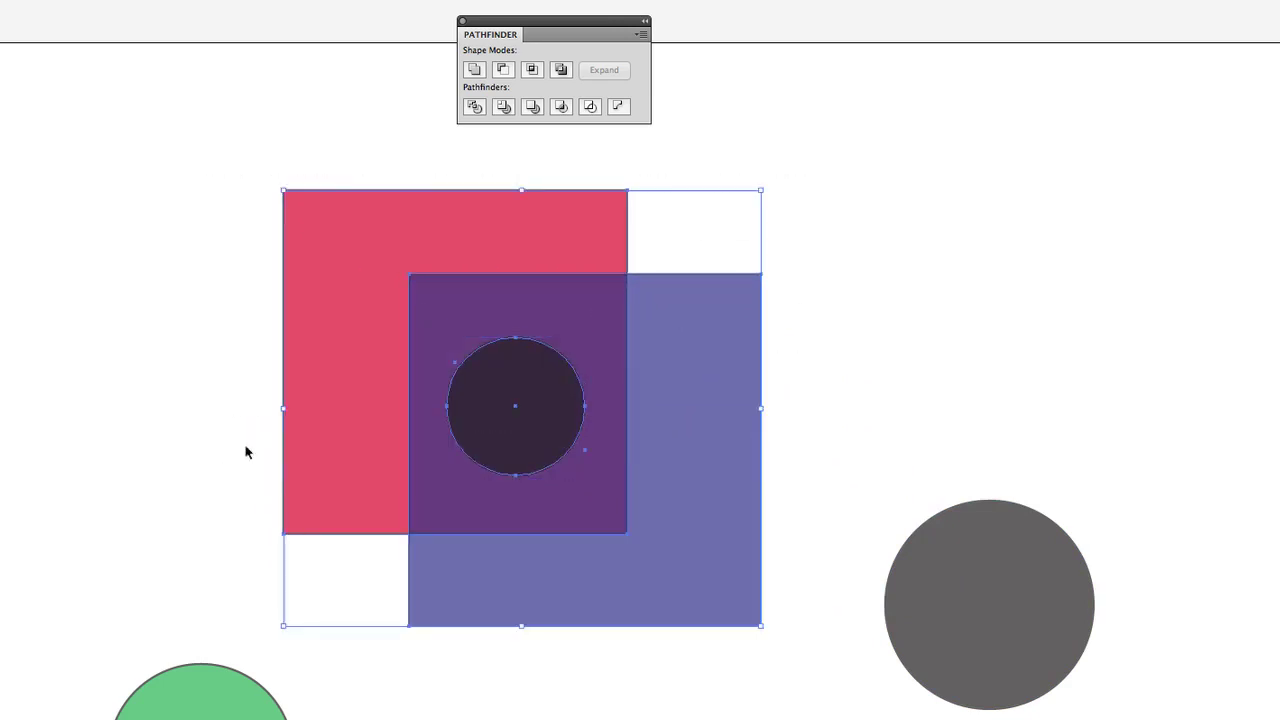
- Divide the shapes, then move the red L, light-purple L and dark circle pieces apart
click(473, 107)
key(super+shift+a)
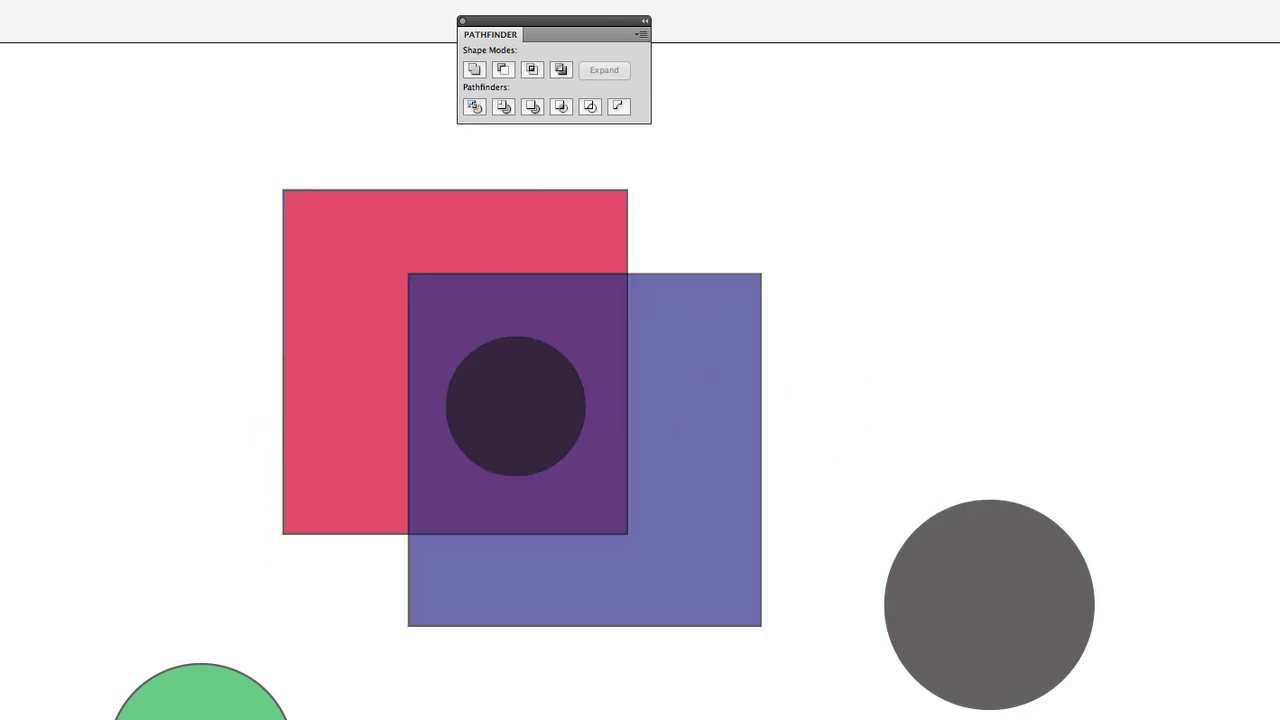
drag(334, 243, 0, 158)
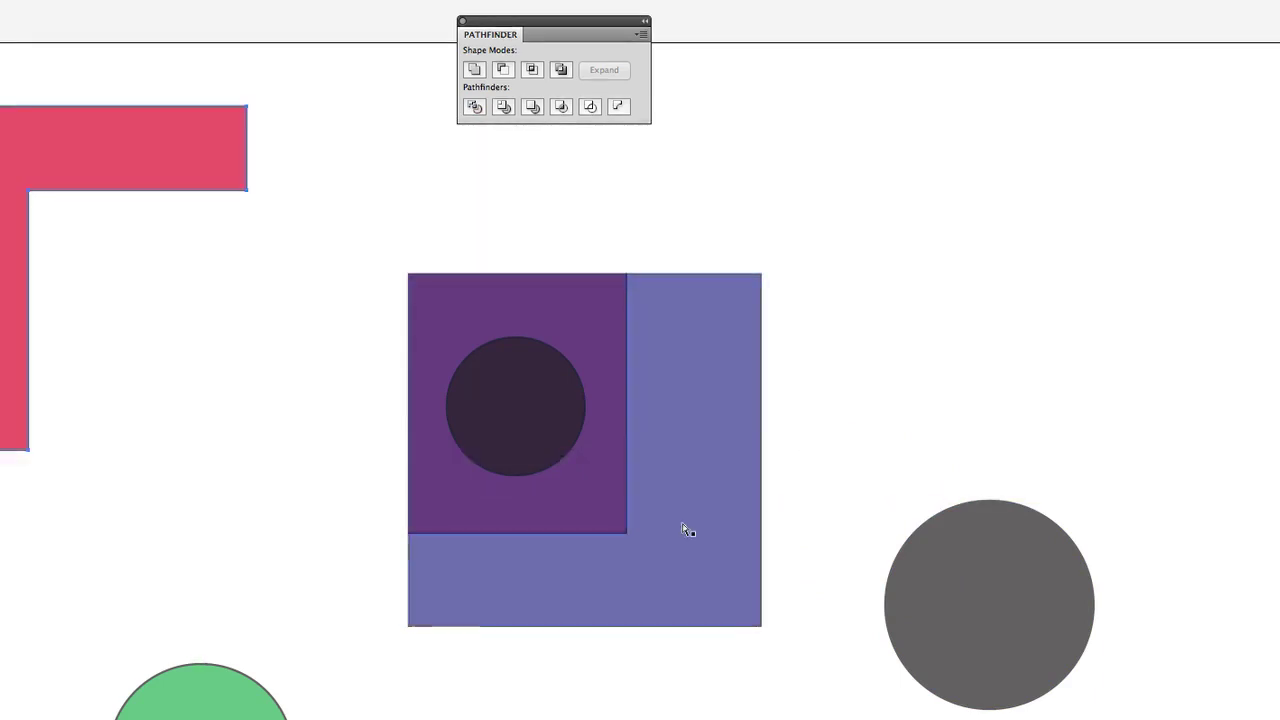
drag(688, 530, 757, 717)
drag(448, 440, 128, 507)
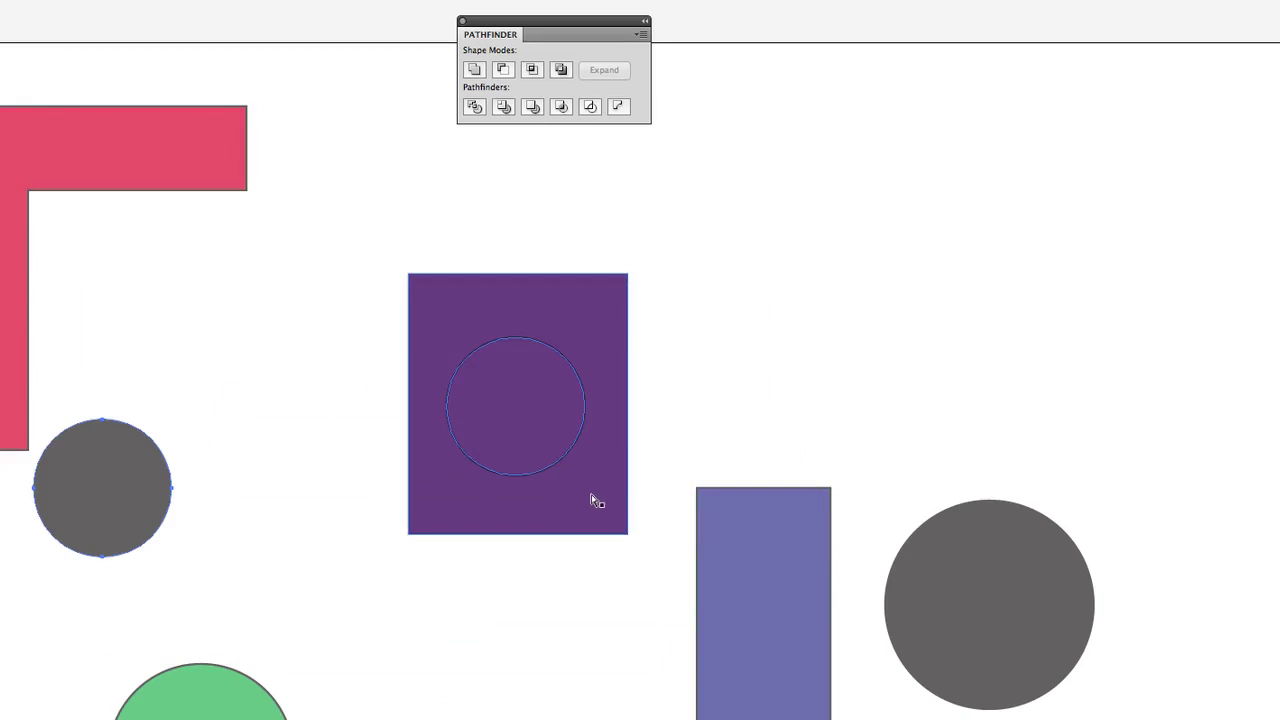
- Copy the purple rectangle piece, move the red rectangle right, and separate the blue and red circles
drag(588, 510, 1046, 338)
click(566, 297)
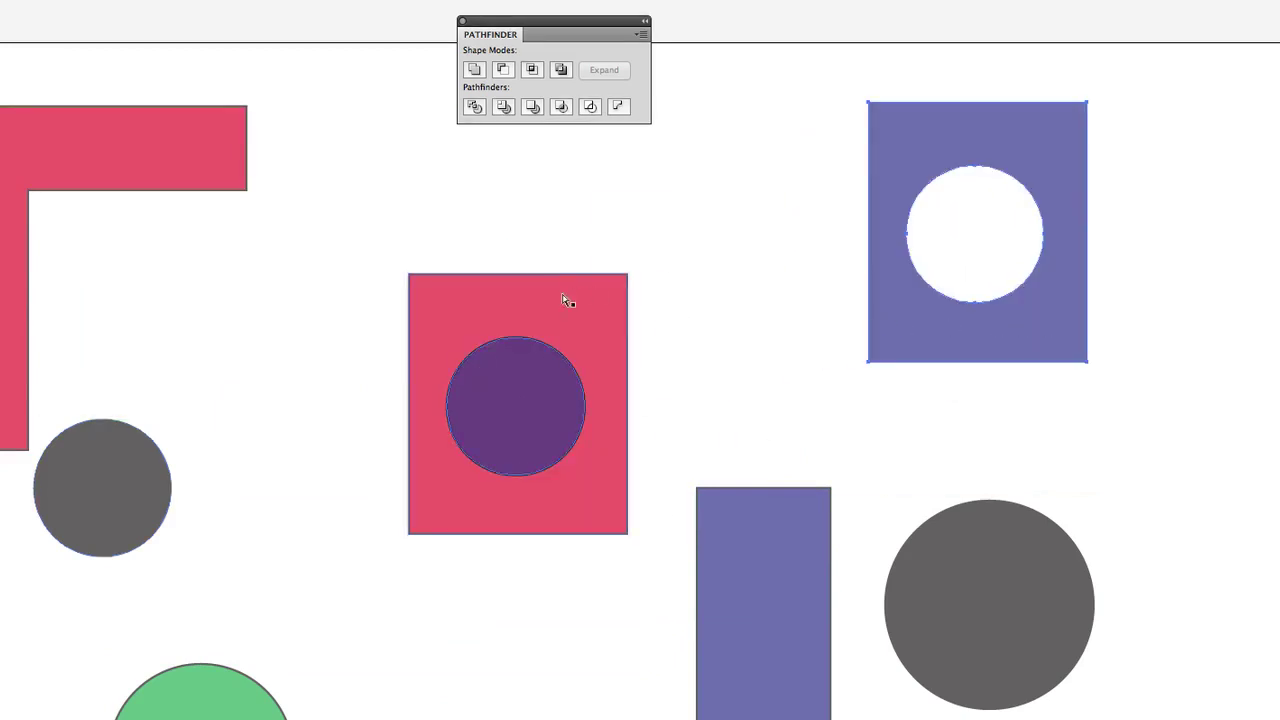
drag(574, 303, 1279, 177)
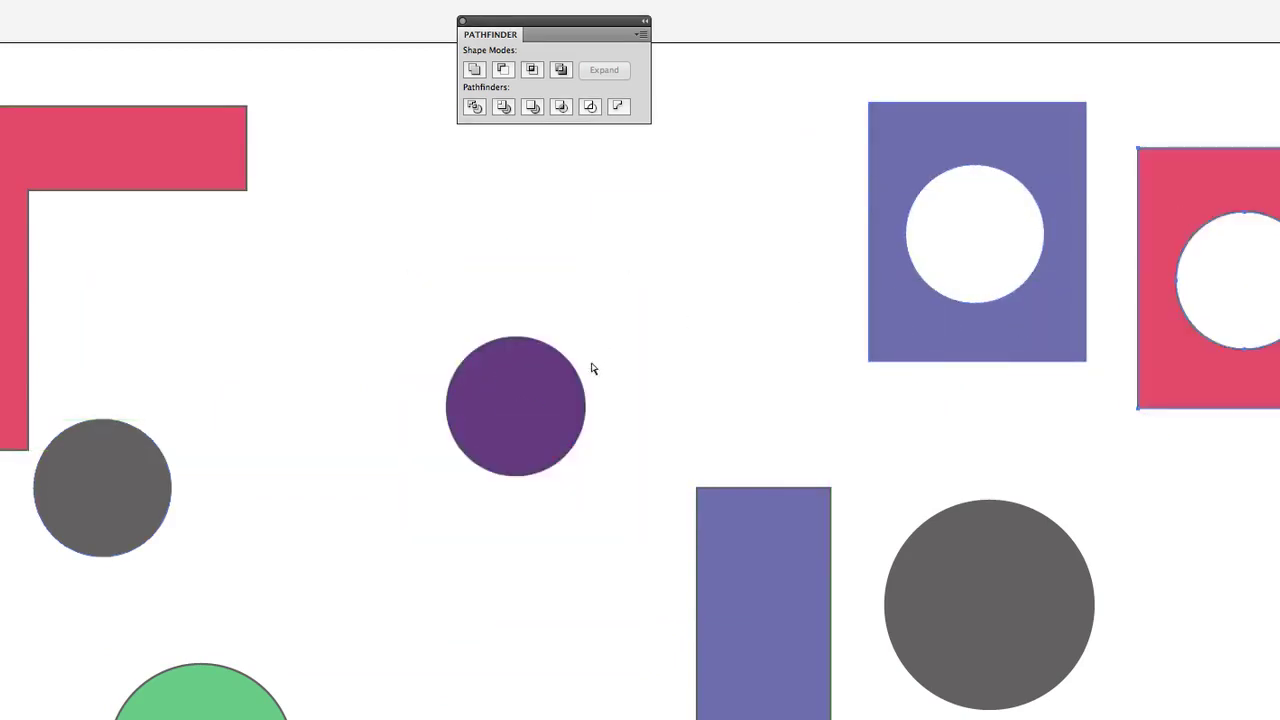
drag(530, 415, 400, 264)
drag(540, 428, 714, 245)
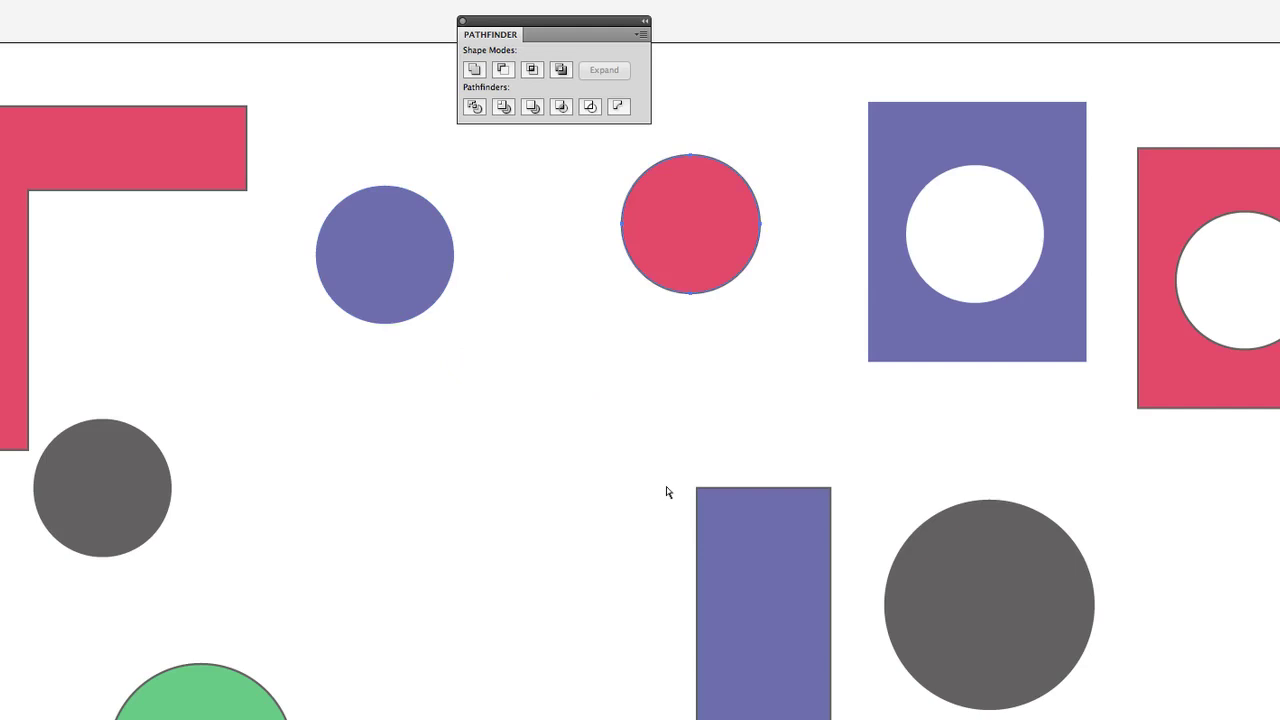
- Select every scattered piece on the canvas and delete them all
scroll(783, 351, down, 4)
scroll(640, 354, up, 1)
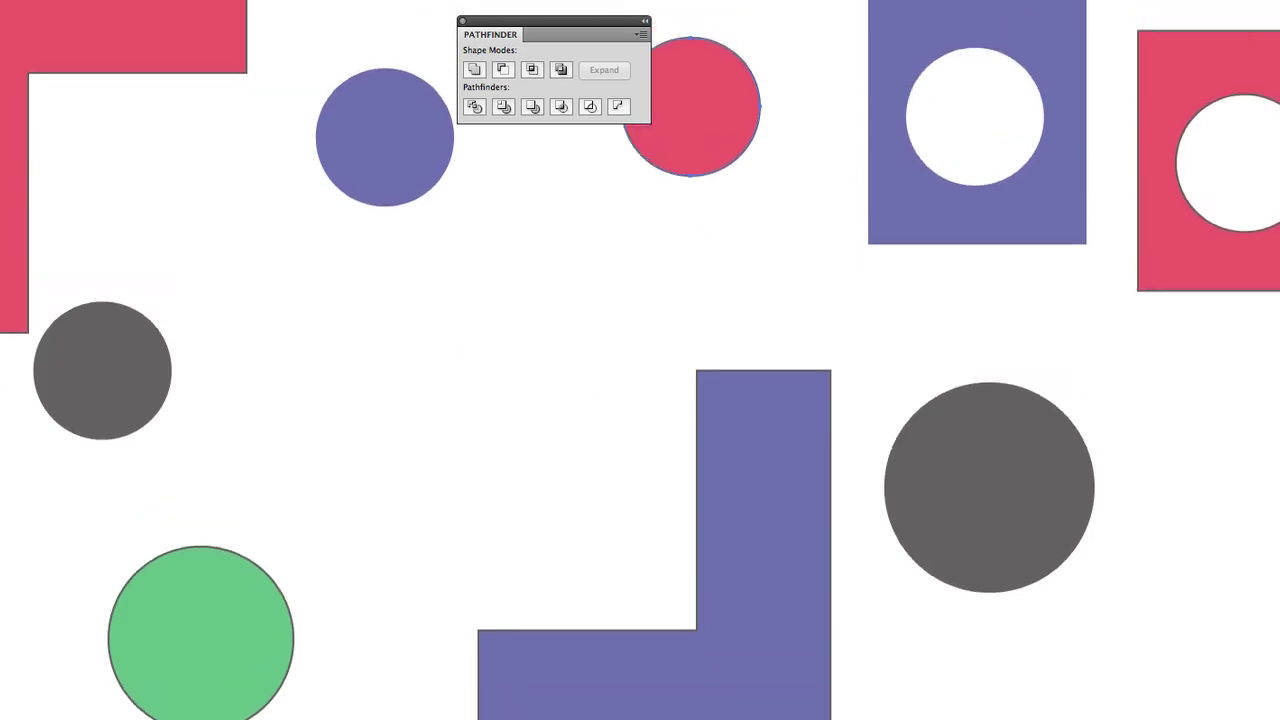
scroll(640, 360, up, 2)
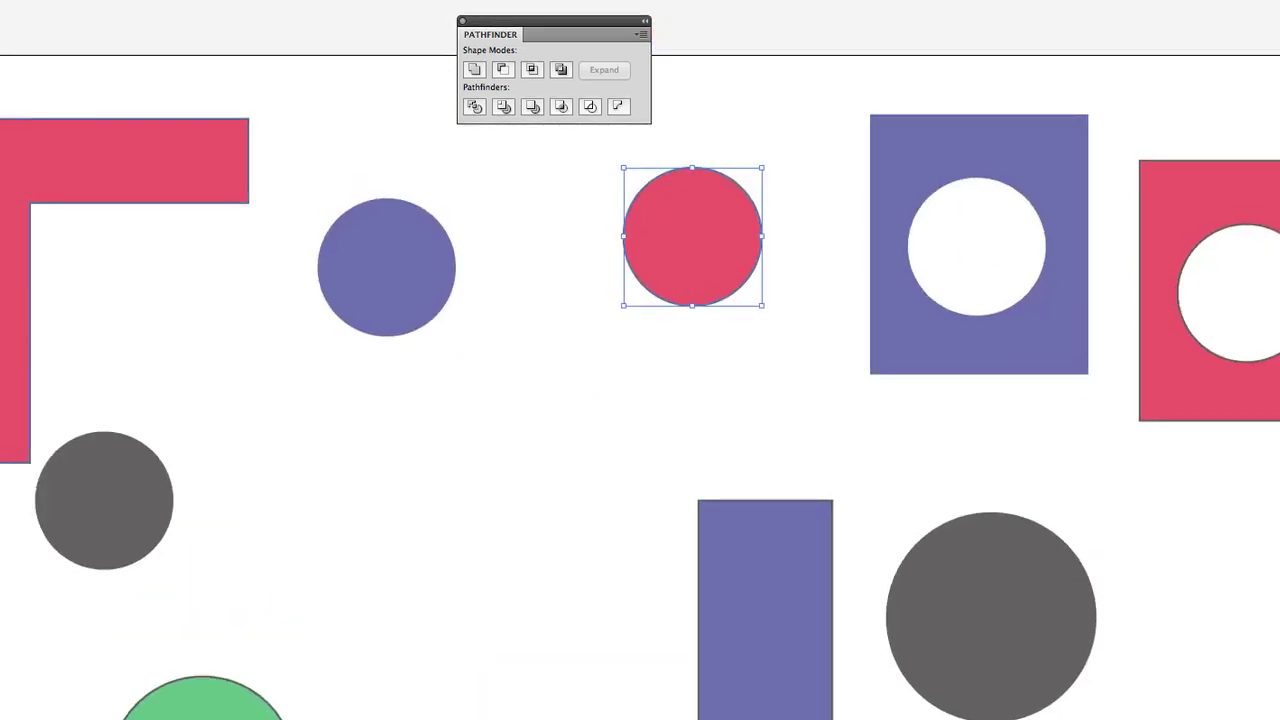
drag(5, 715, 1275, 78)
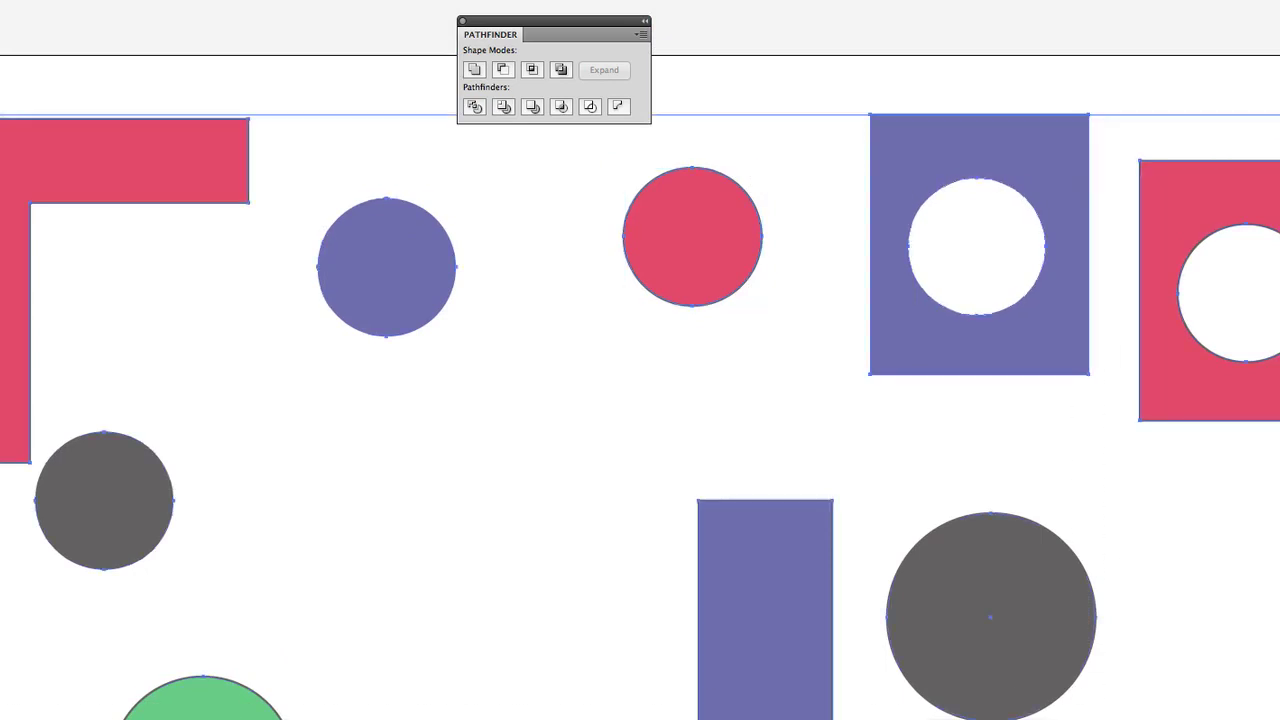
key(Delete)
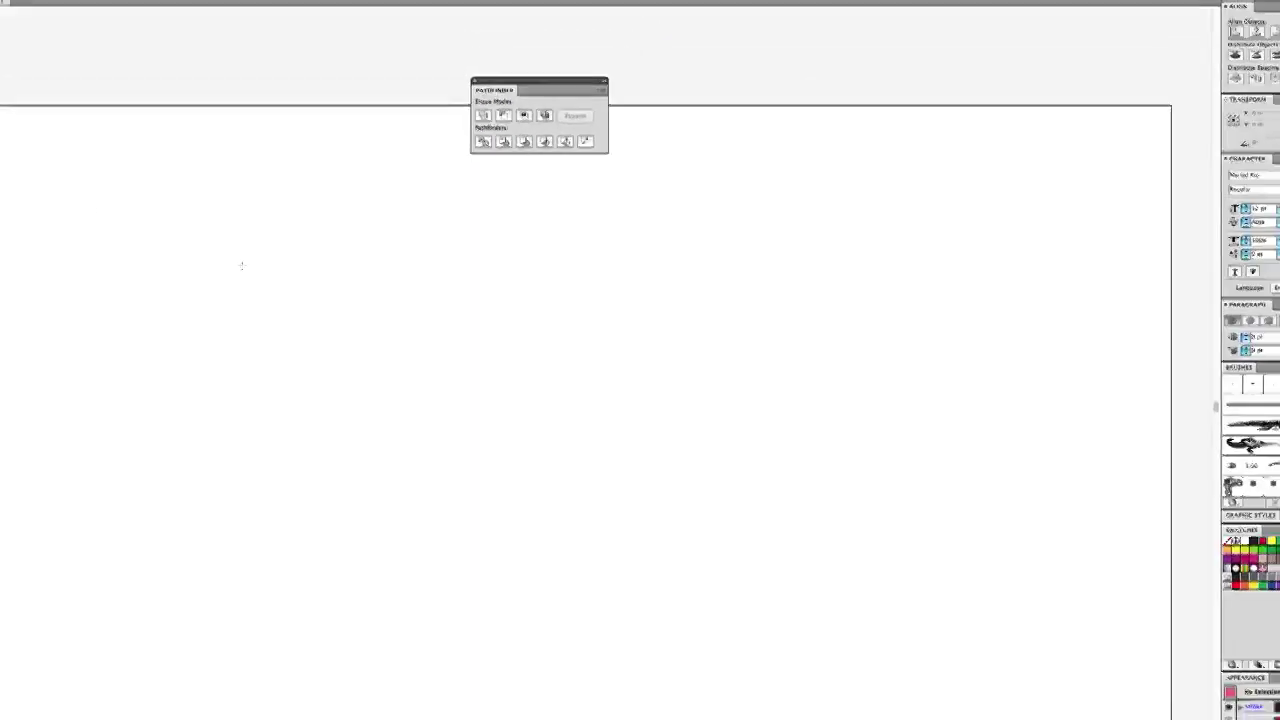
- Draw a circle in the middle of the artboard, reposition it, and fill it black
drag(573, 385, 794, 605)
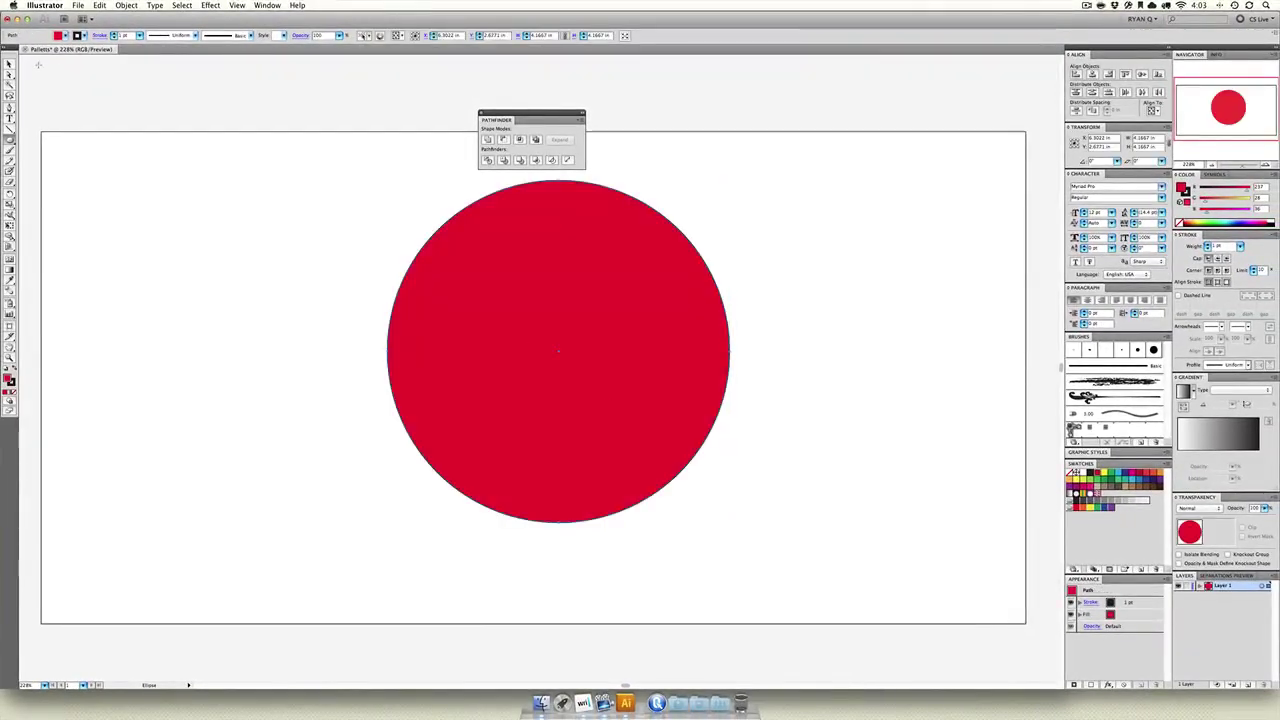
key(v)
drag(445, 267, 421, 289)
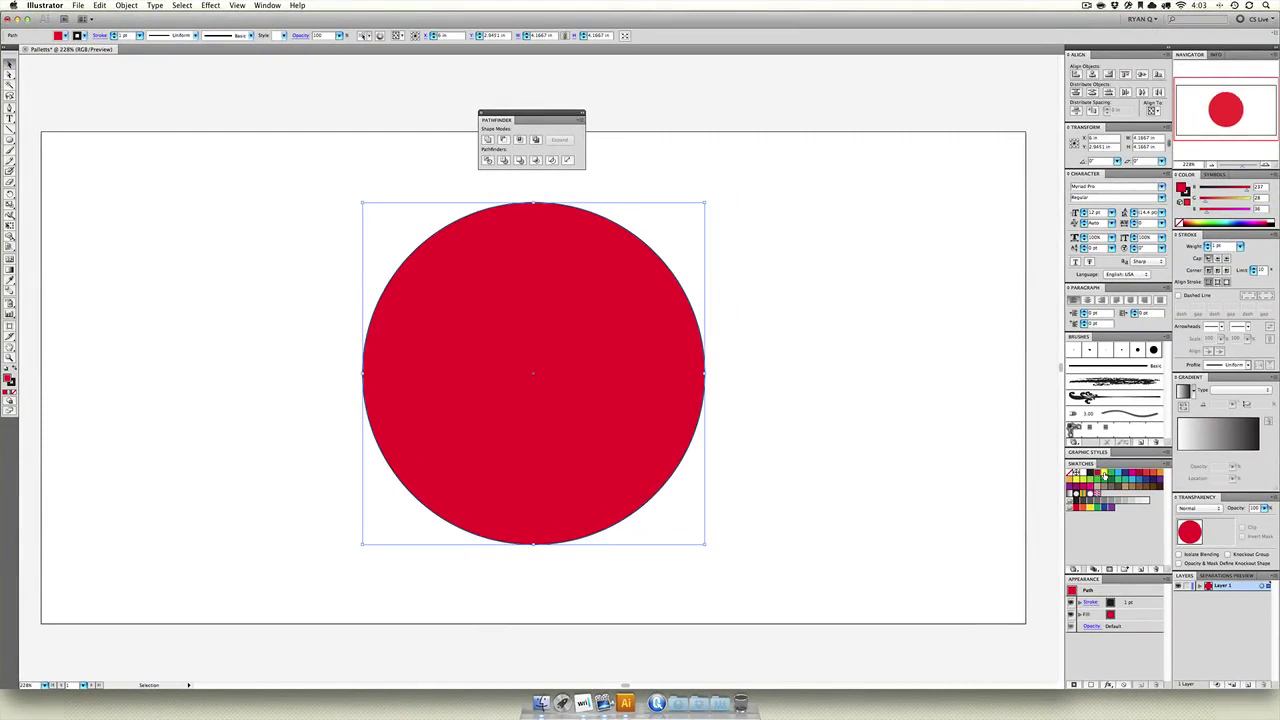
click(1078, 490)
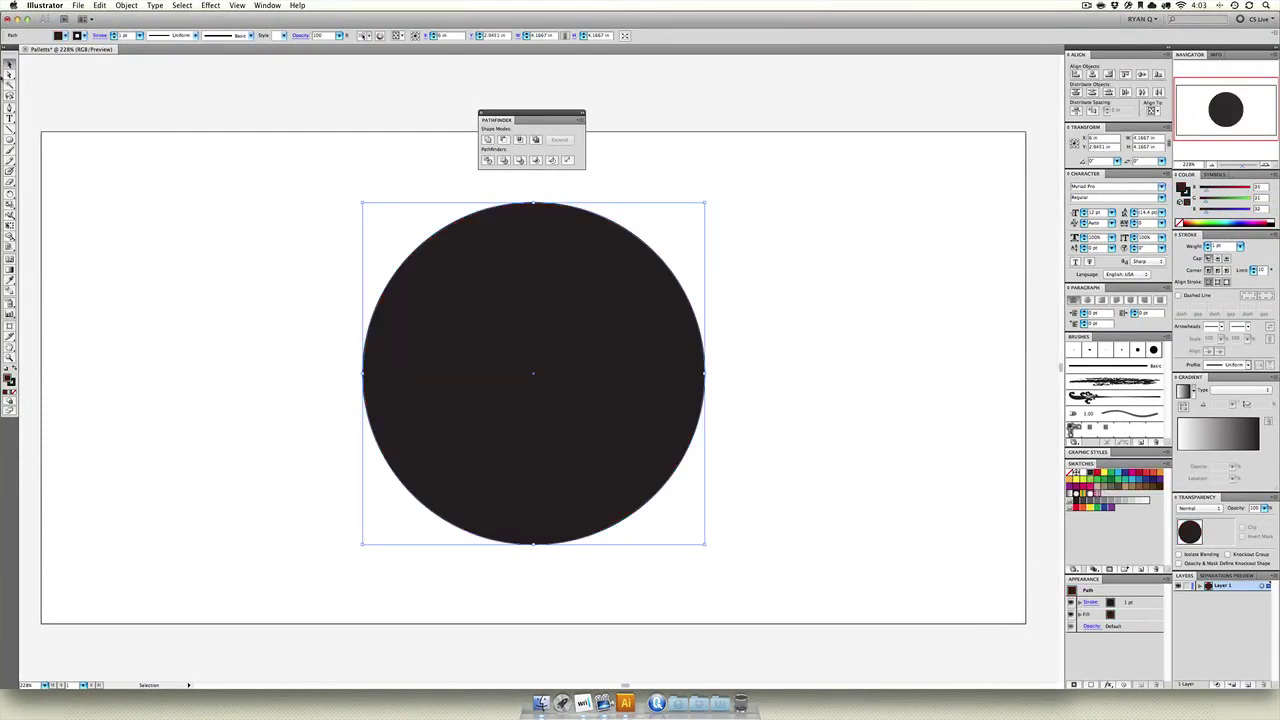
- Draw a horizontal line segment across the circle's middle
key(p)
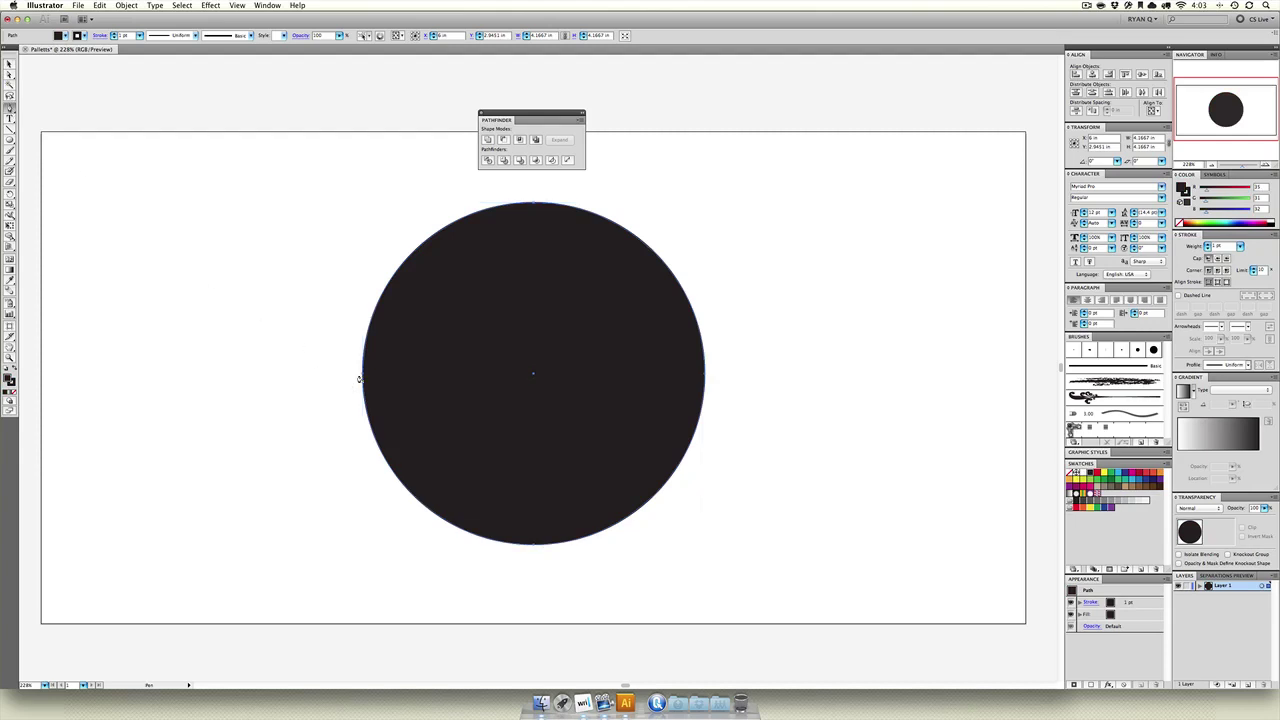
click(10, 128)
drag(314, 374, 748, 373)
key(v)
drag(216, 168, 820, 562)
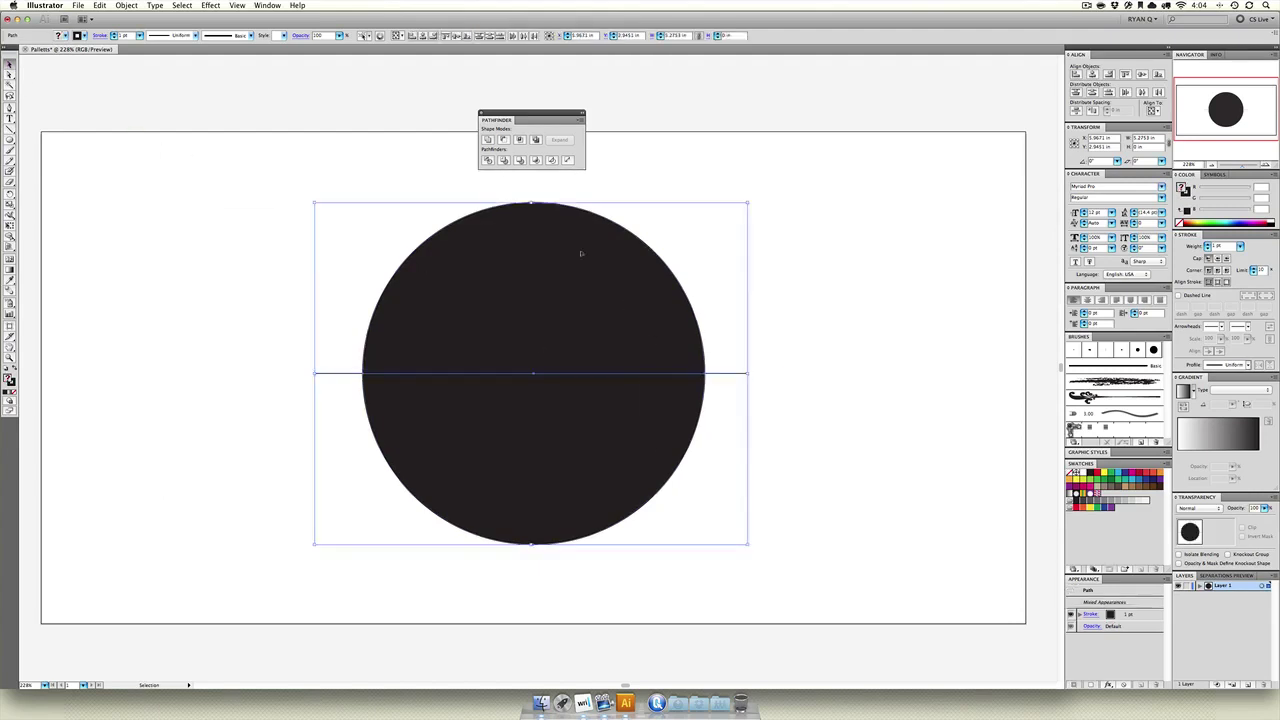
click(489, 161)
click(10, 76)
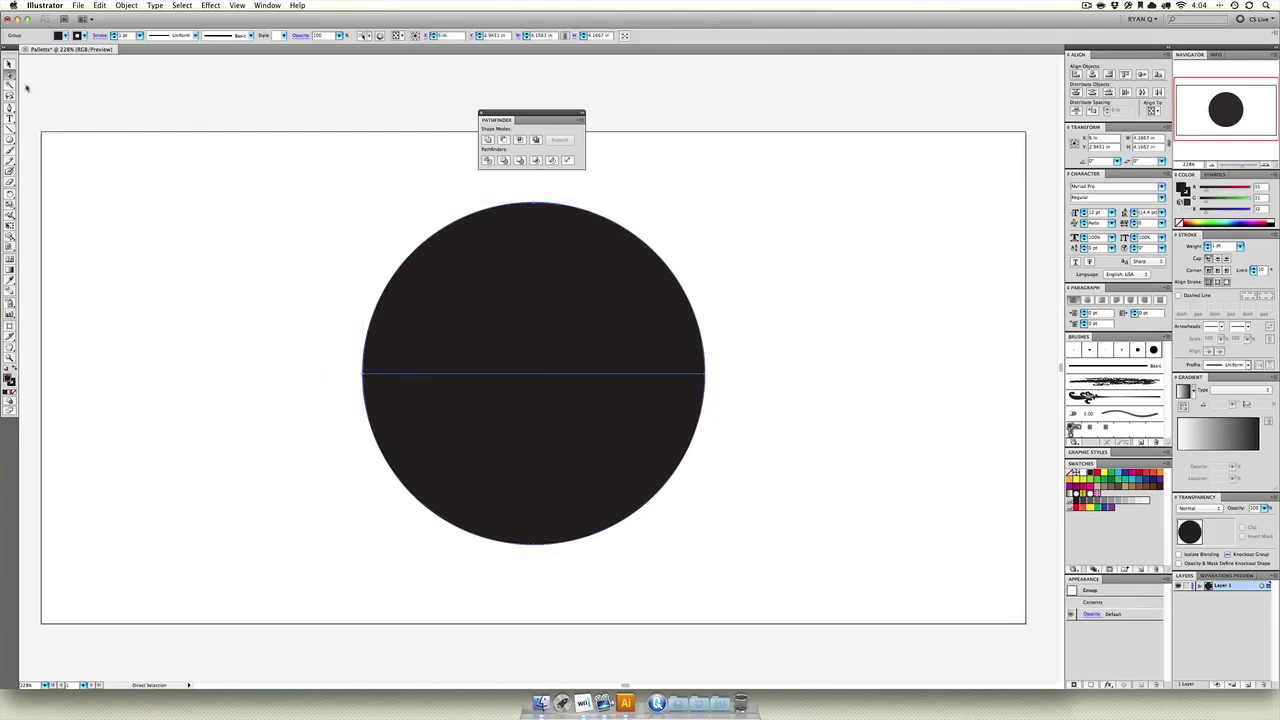
drag(537, 329, 346, 263)
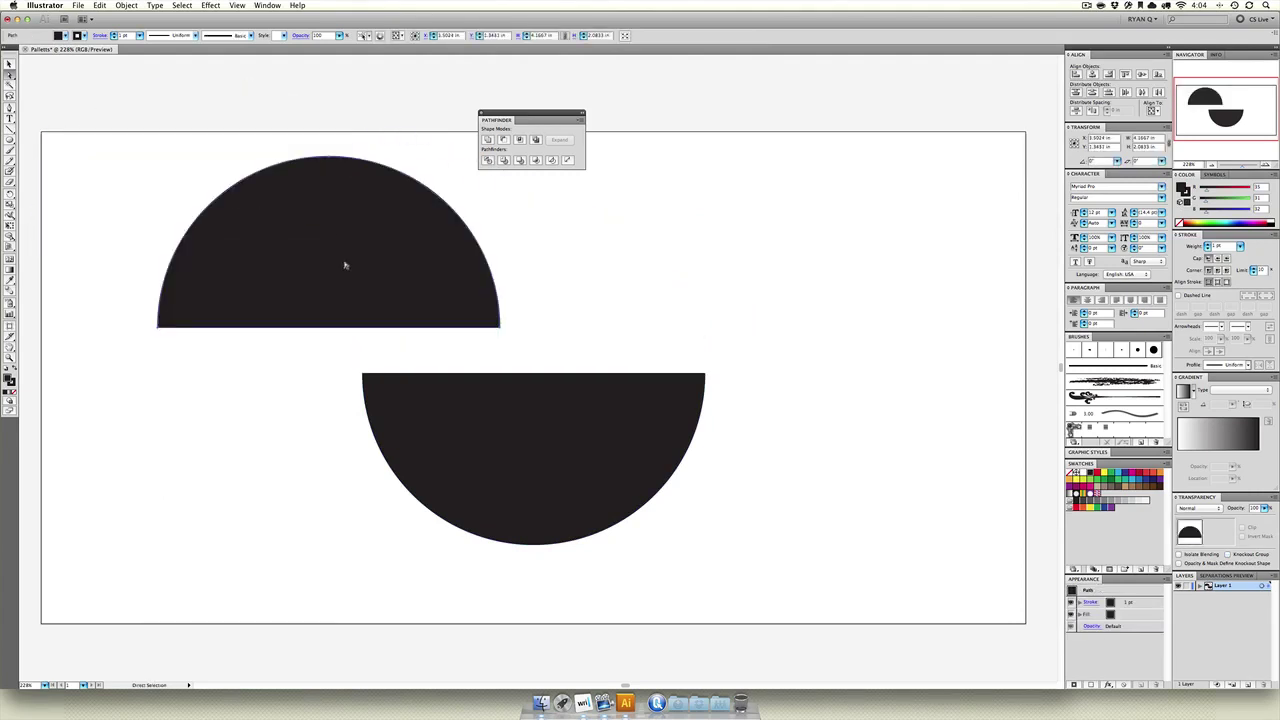
key(Delete)
click(8, 64)
click(580, 494)
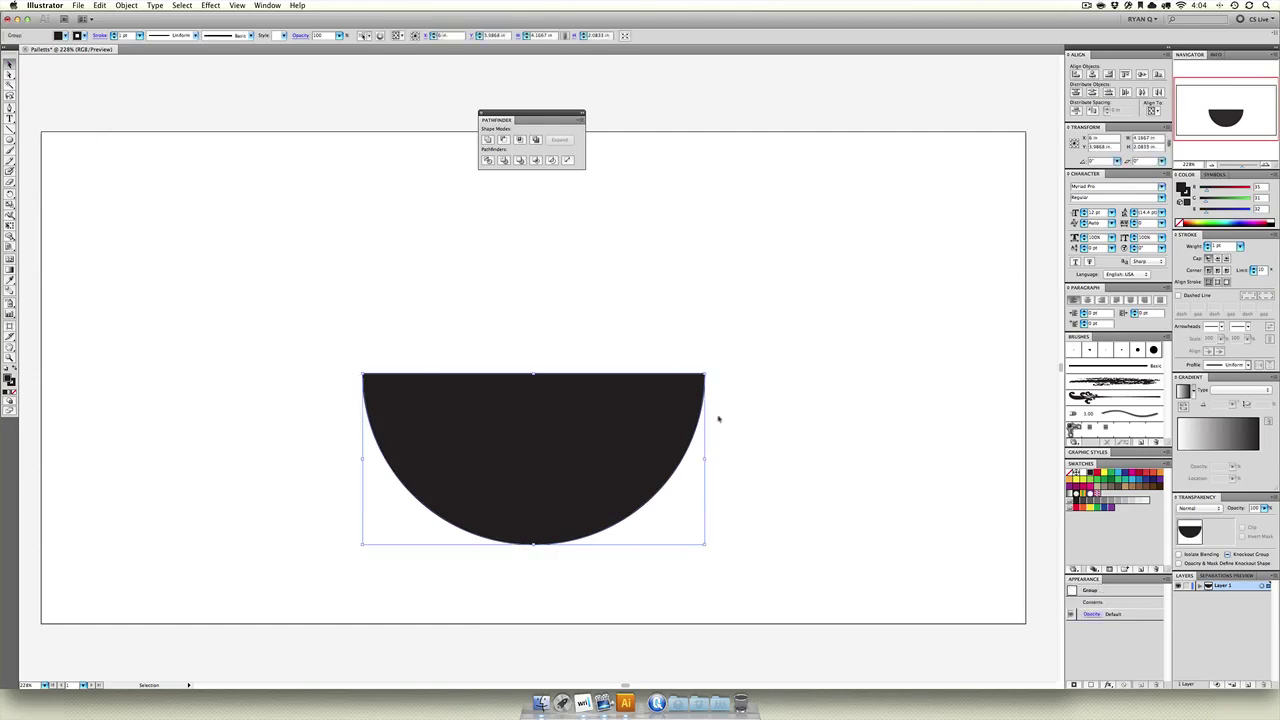
mouse_move(533, 372)
mouse_down()
mouse_move(534, 489)
mouse_move(533, 392)
mouse_up()
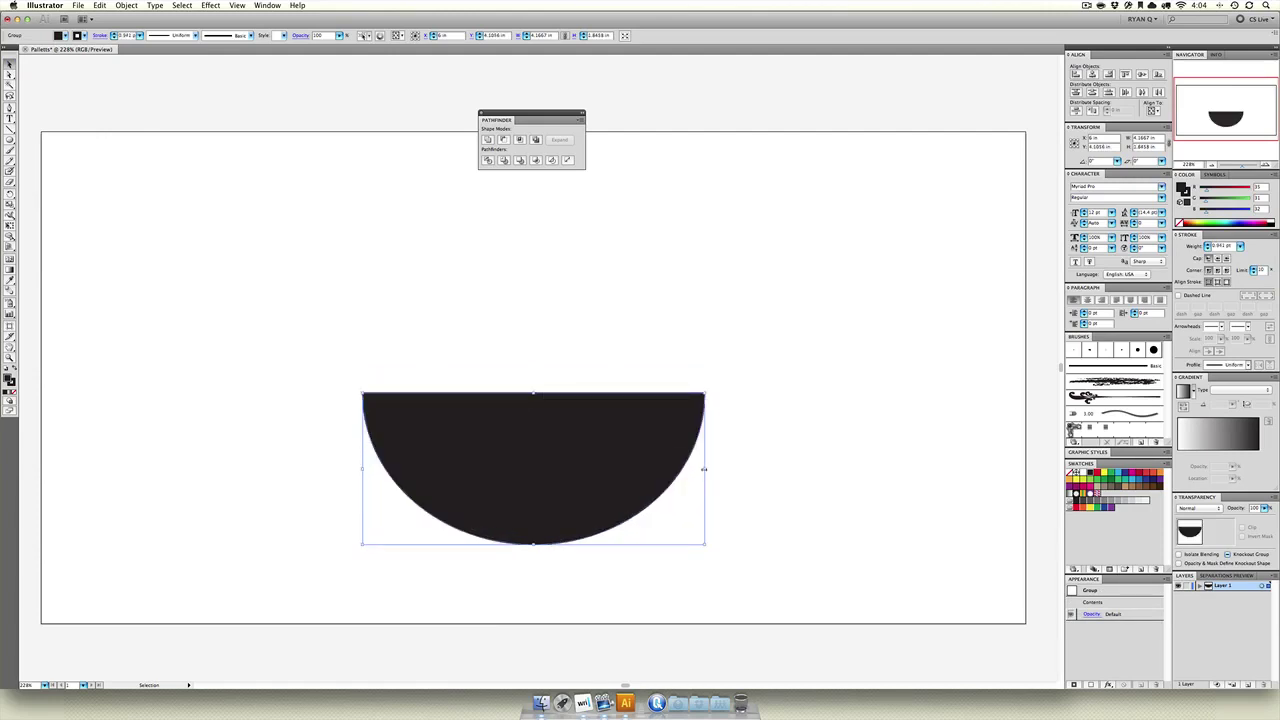
drag(704, 468, 600, 460)
key(a)
key(super+z)
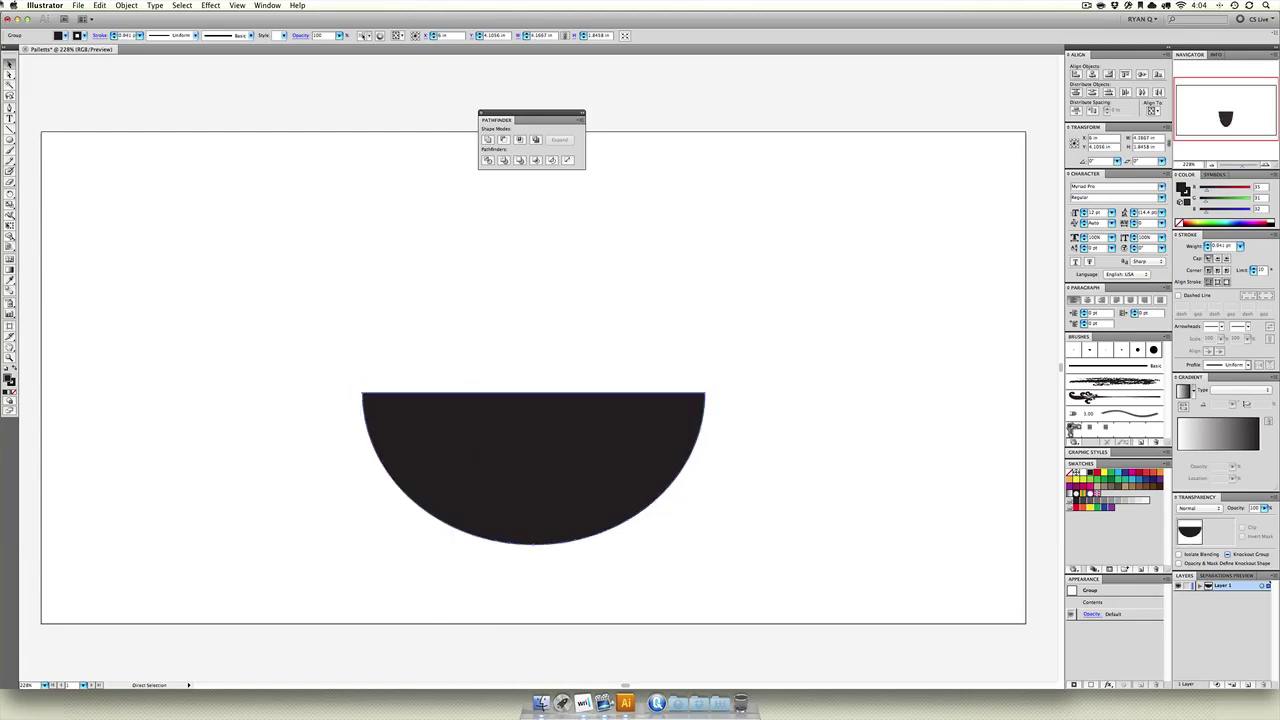
key(super+z)
key(super+z)
key(super+z)
key(super+z)
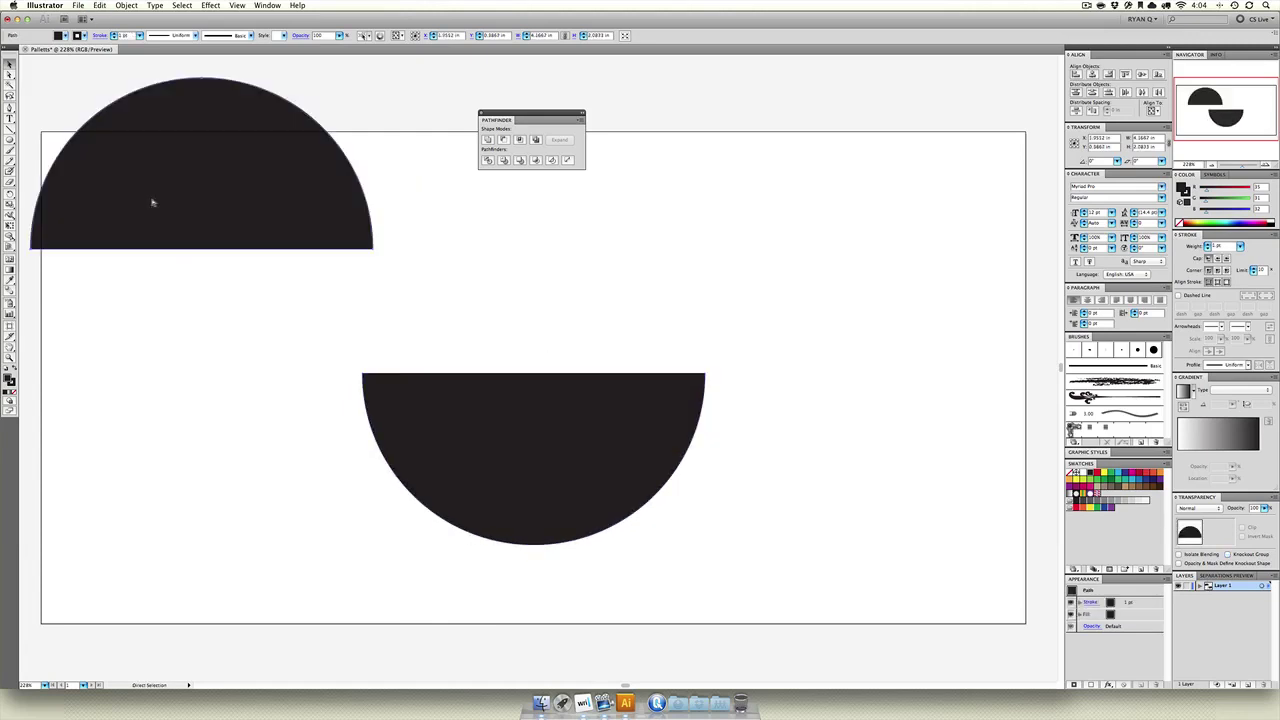
key(super+z)
key(super+a)
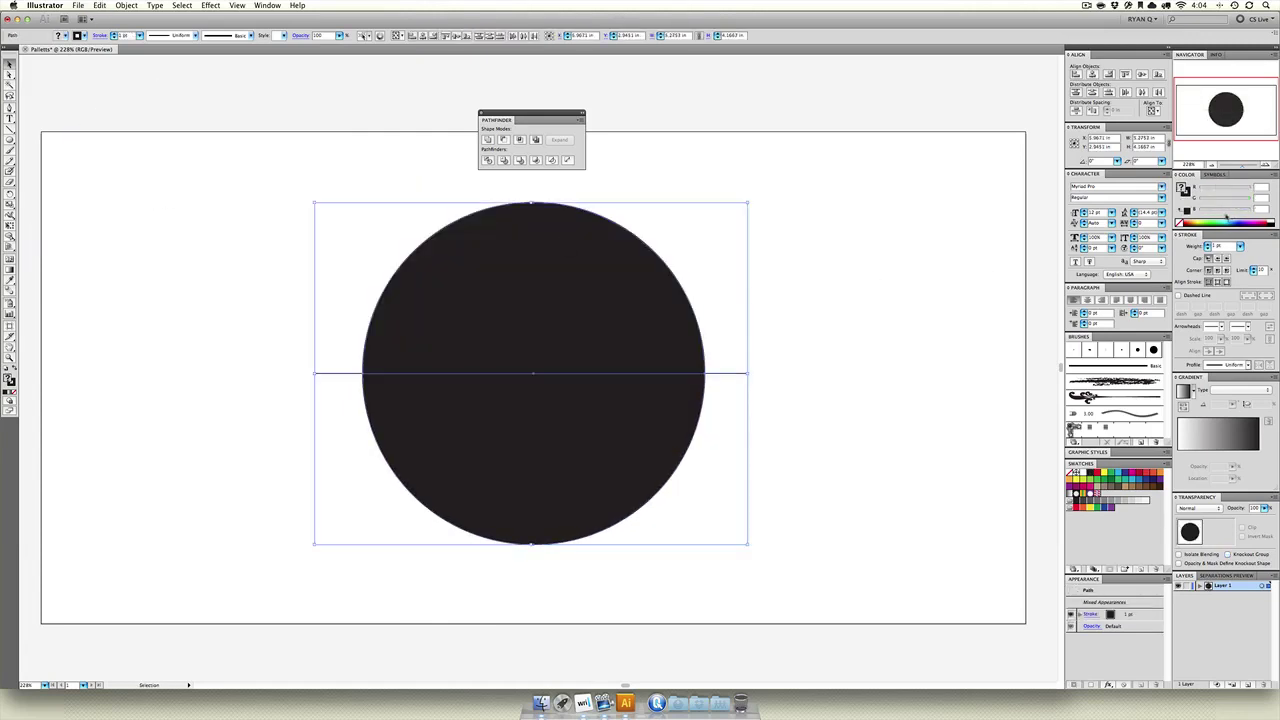
- Fill the circle green and divide it along the horizontal line
click(1218, 222)
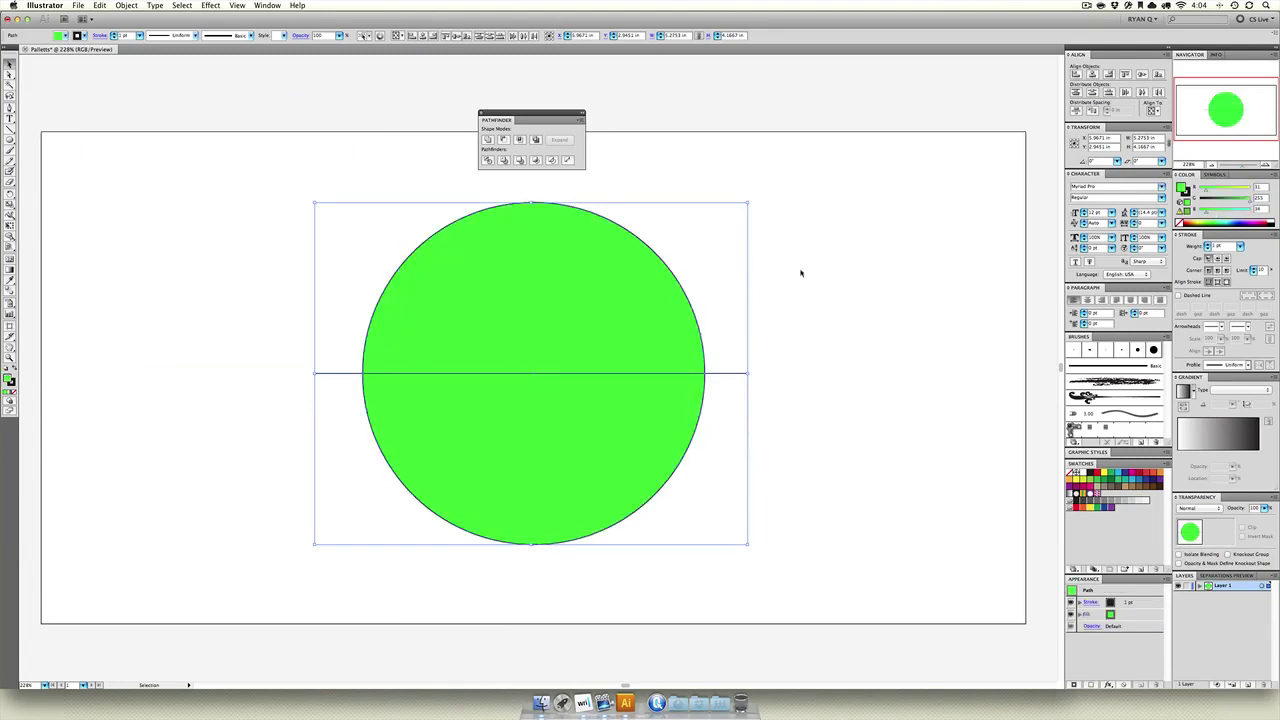
click(800, 272)
drag(830, 203, 266, 532)
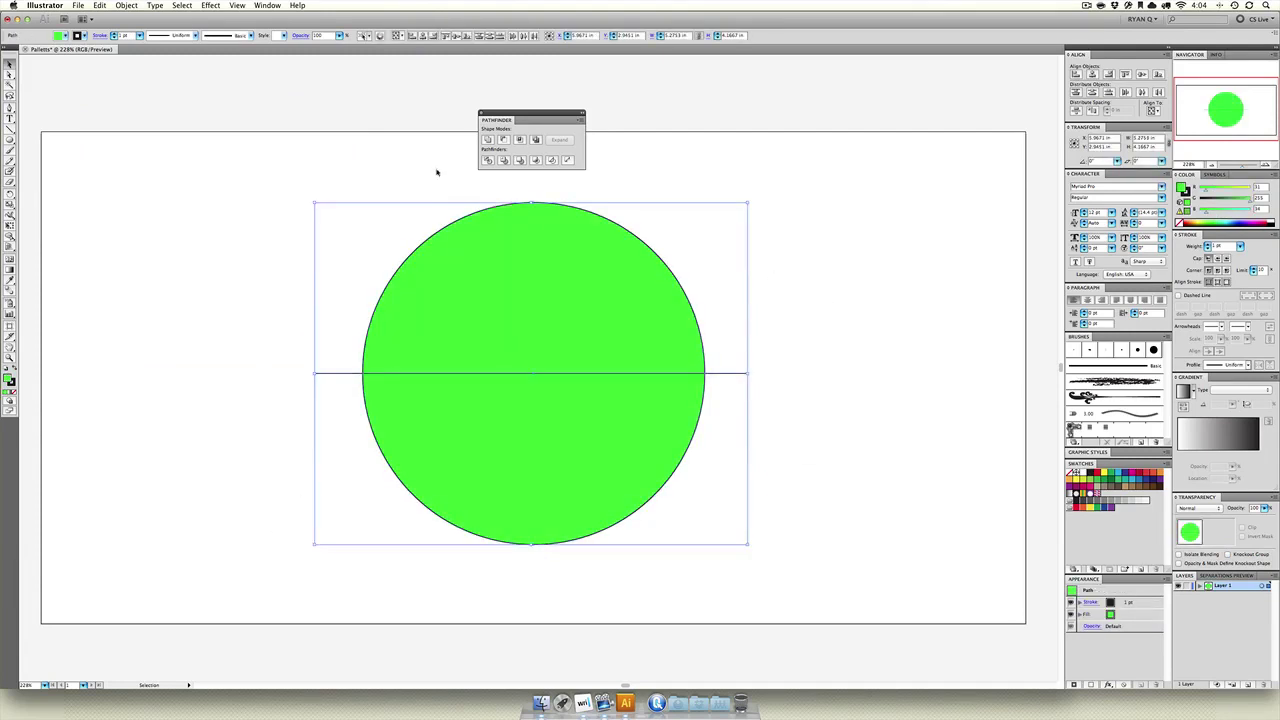
click(487, 161)
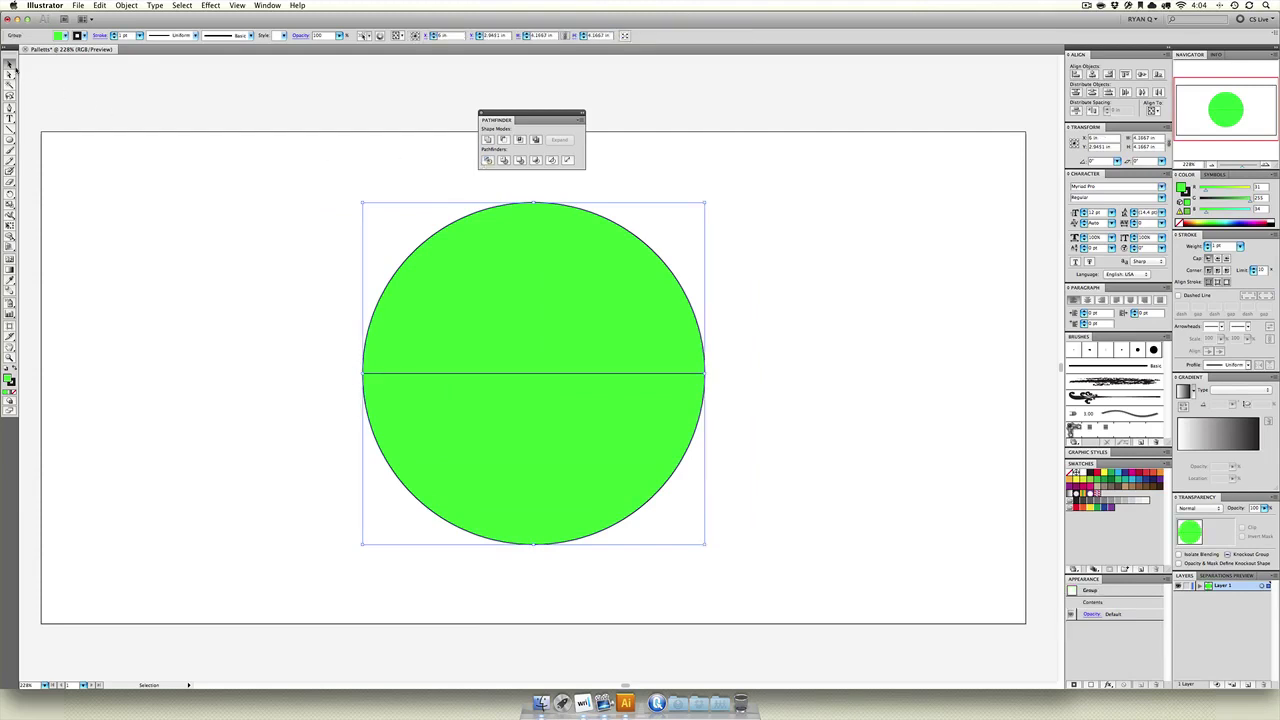
click(199, 219)
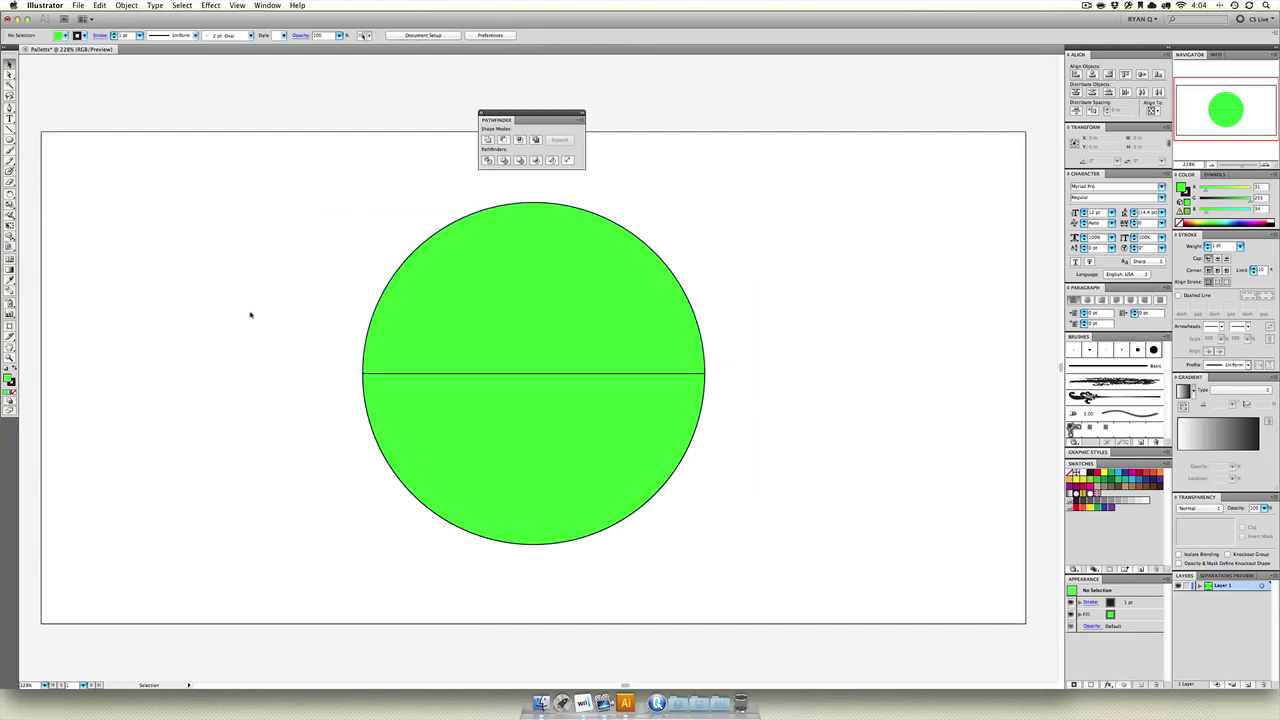
click(457, 307)
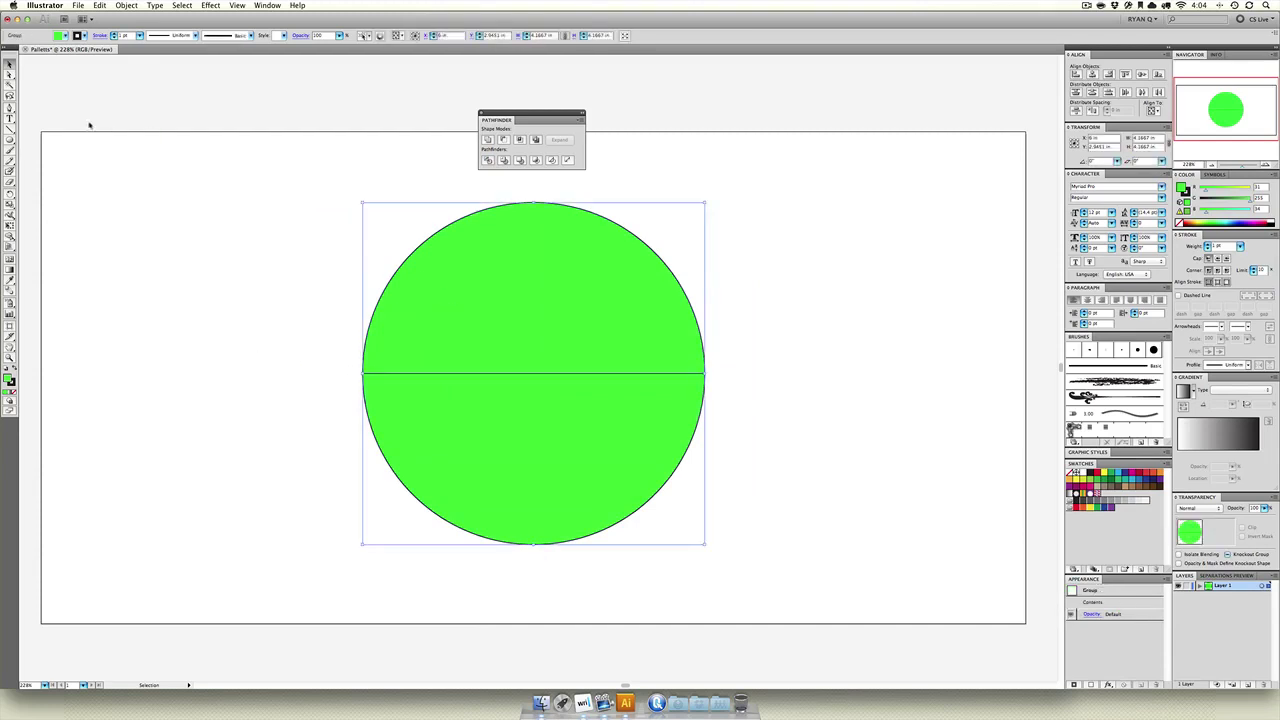
- Draw a vertical line and two diagonal lines across the circle
click(10, 129)
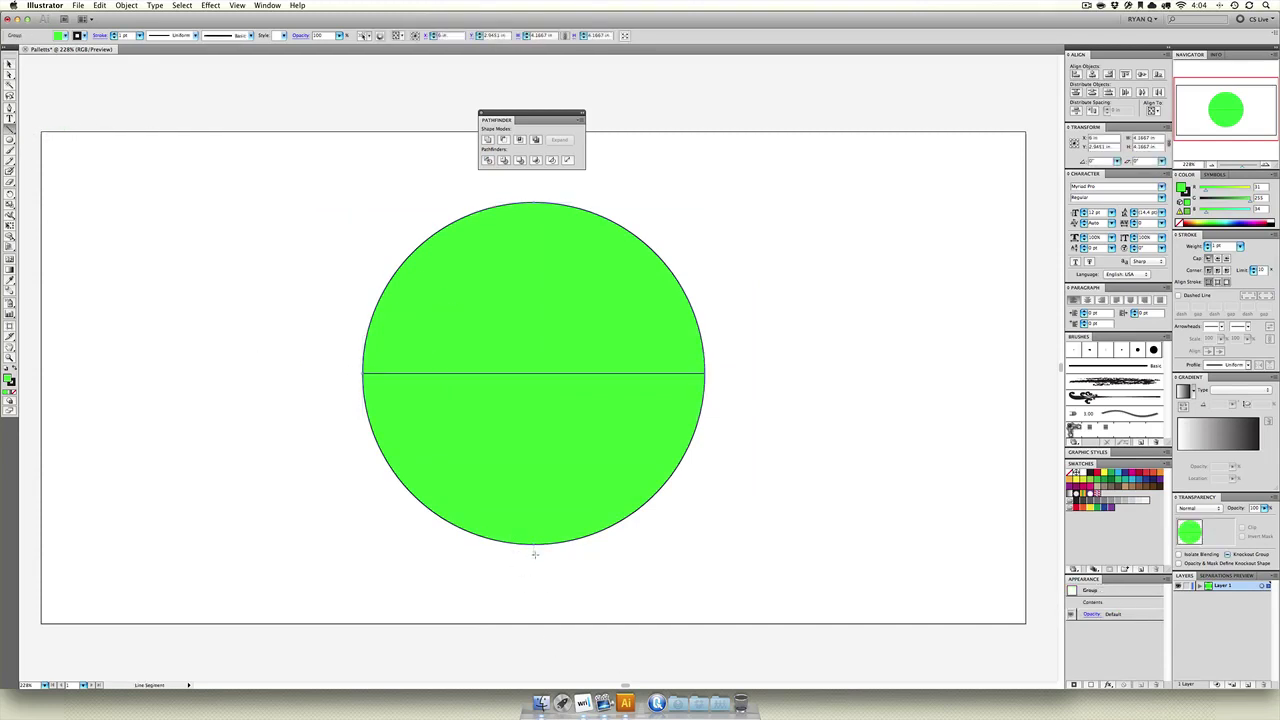
drag(533, 550, 533, 172)
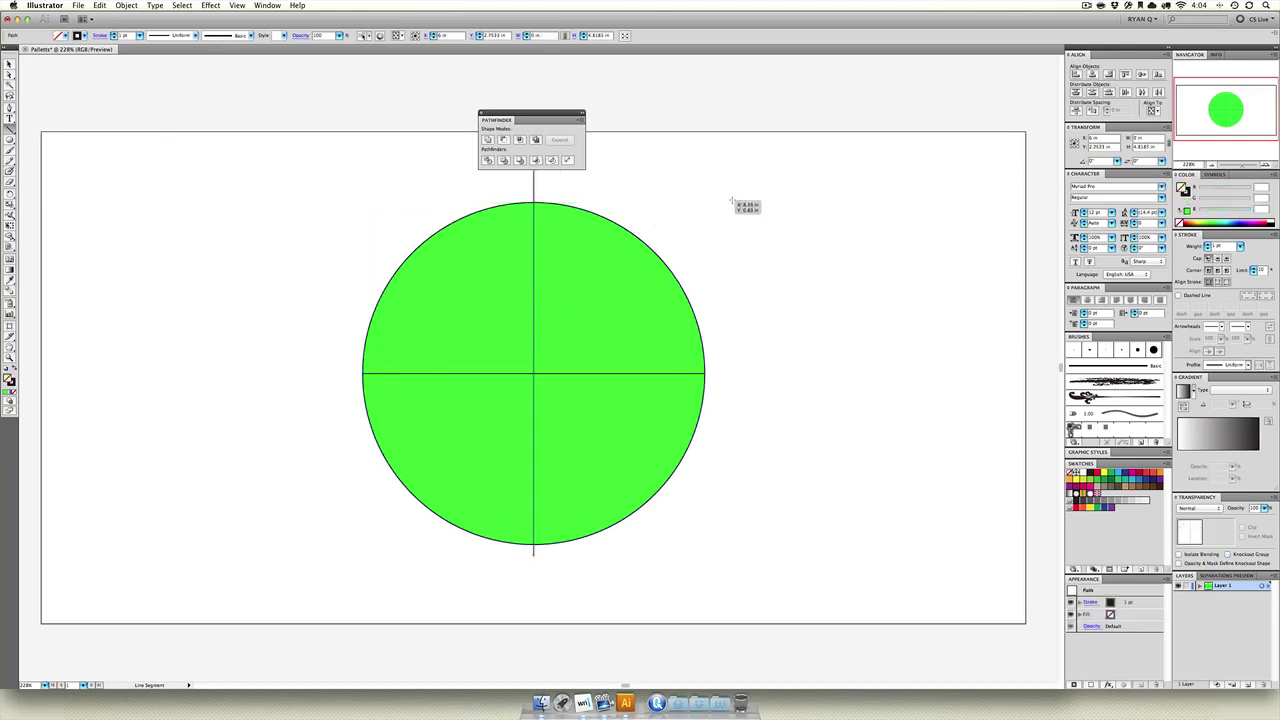
mouse_move(737, 202)
mouse_down()
mouse_move(585, 342)
mouse_move(312, 548)
mouse_move(350, 587)
mouse_up()
mouse_move(335, 180)
mouse_down()
mouse_move(730, 558)
mouse_move(765, 608)
mouse_up()
- Align the lines on shared horizontal and vertical centres over the circle, then select everything
key(v)
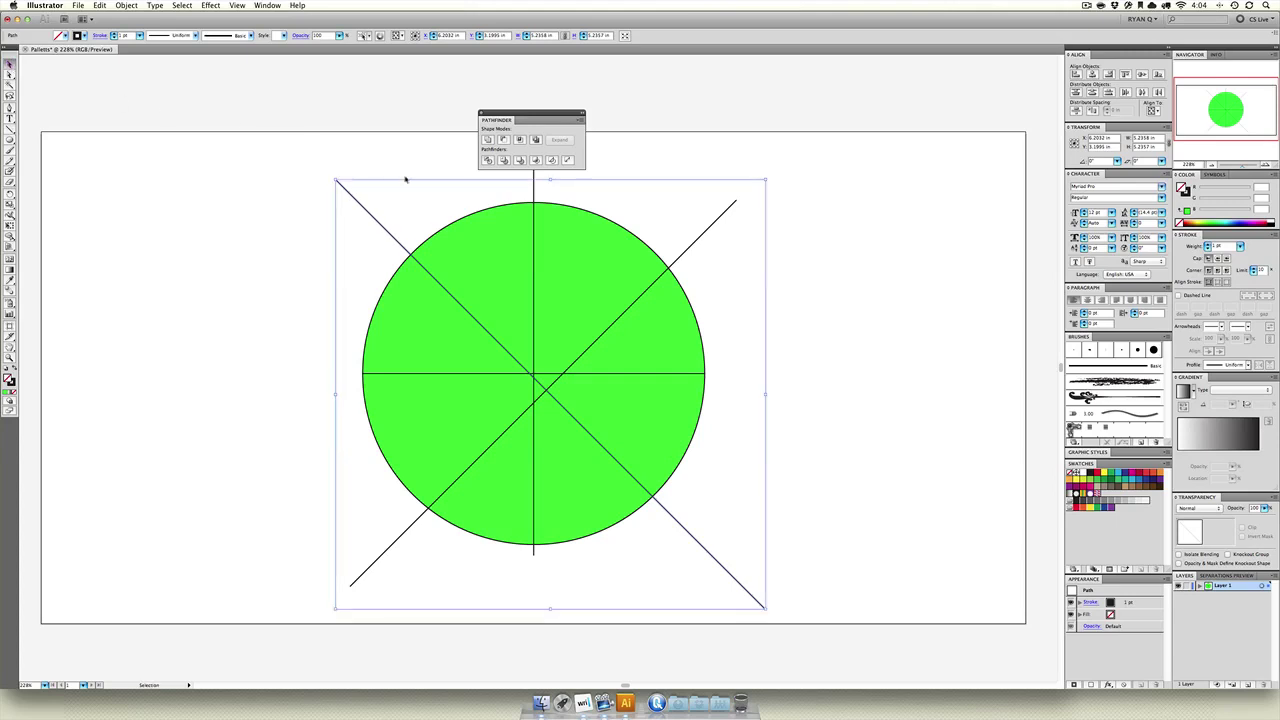
drag(775, 178, 705, 222)
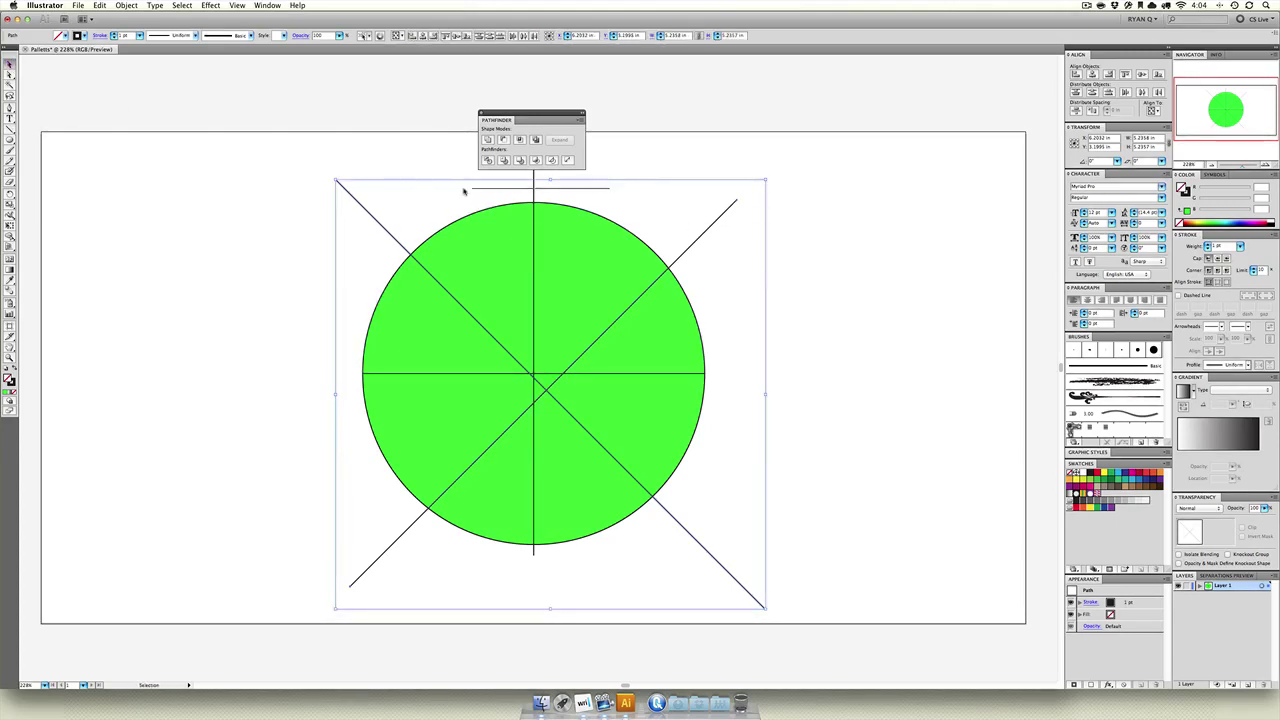
shift+click(534, 192)
click(423, 36)
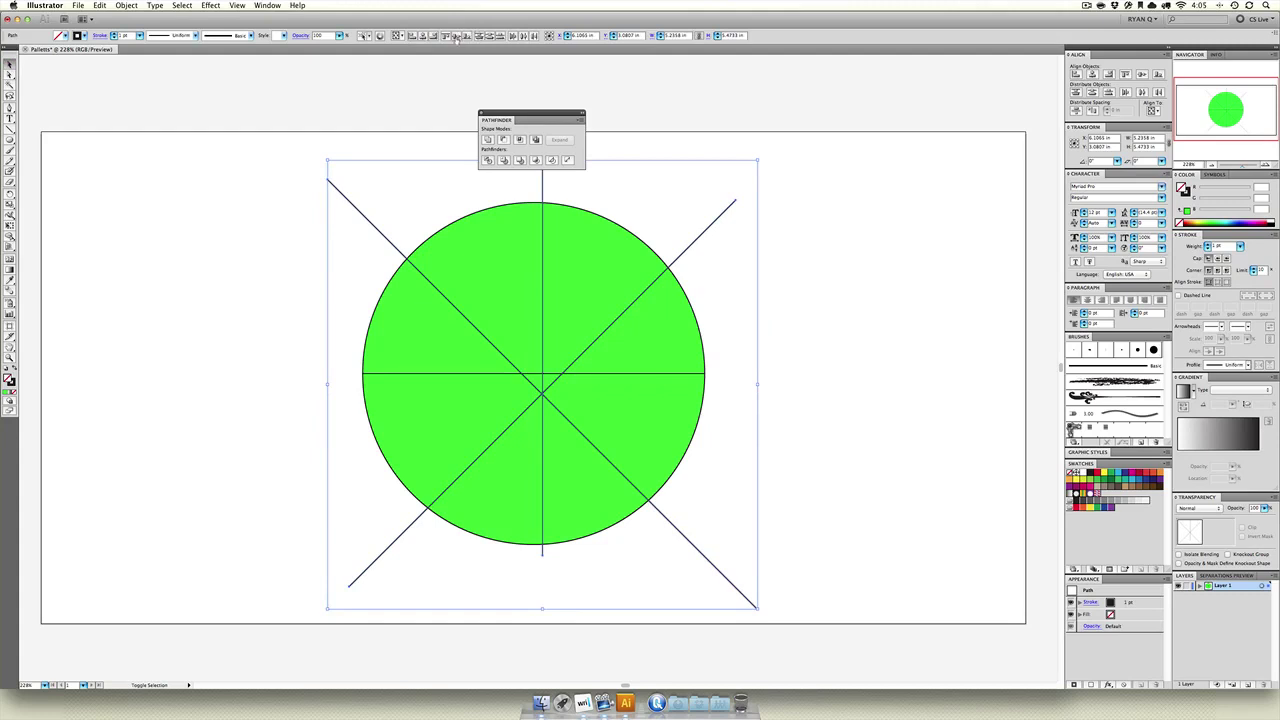
click(455, 36)
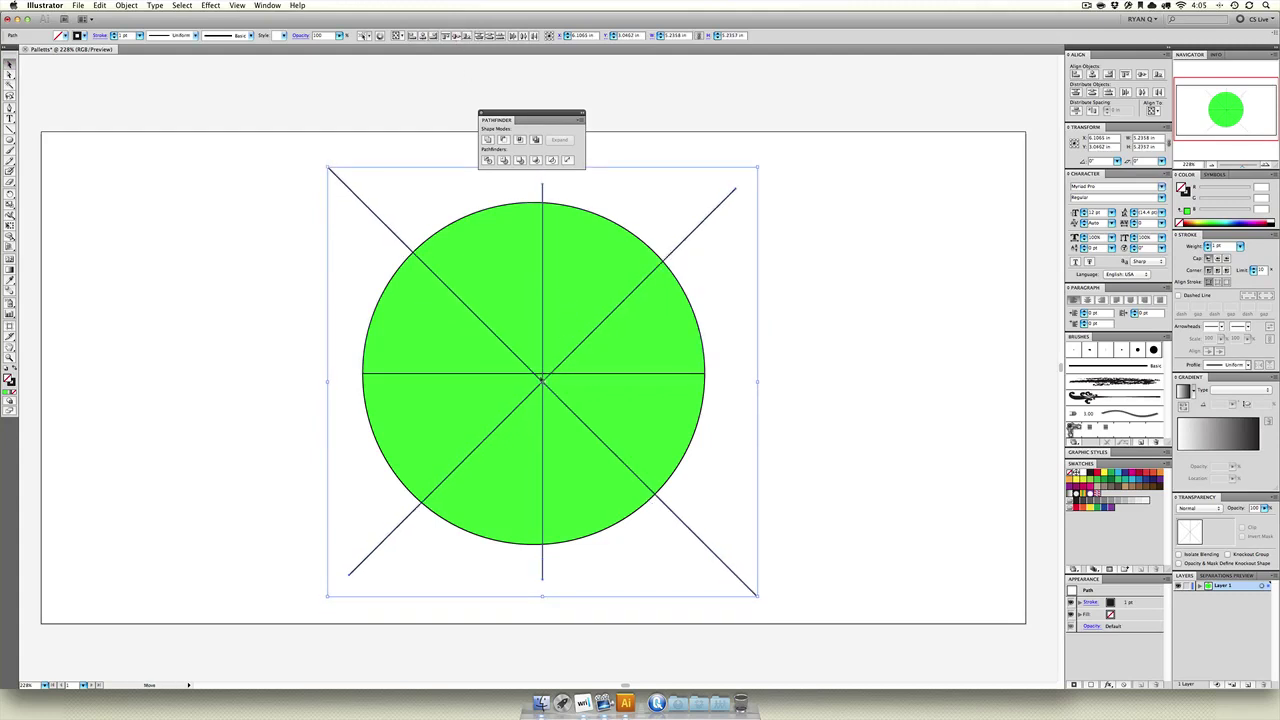
drag(541, 379, 536, 376)
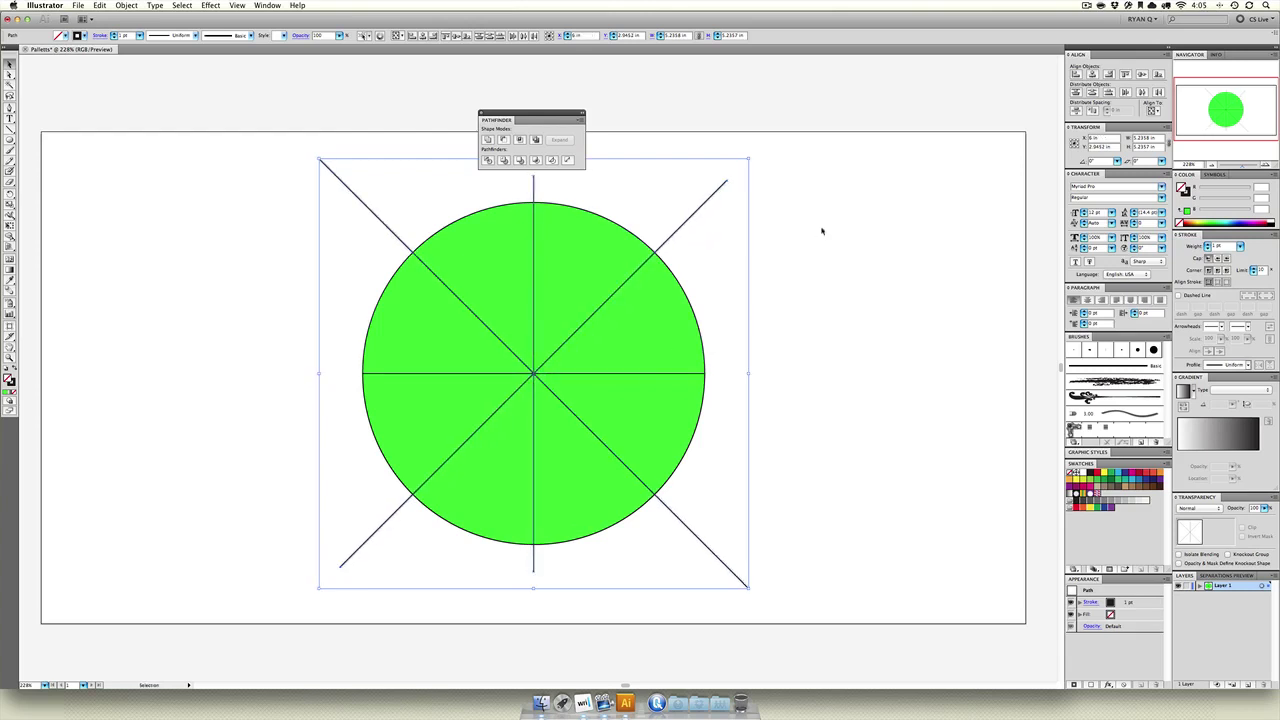
drag(824, 182, 222, 644)
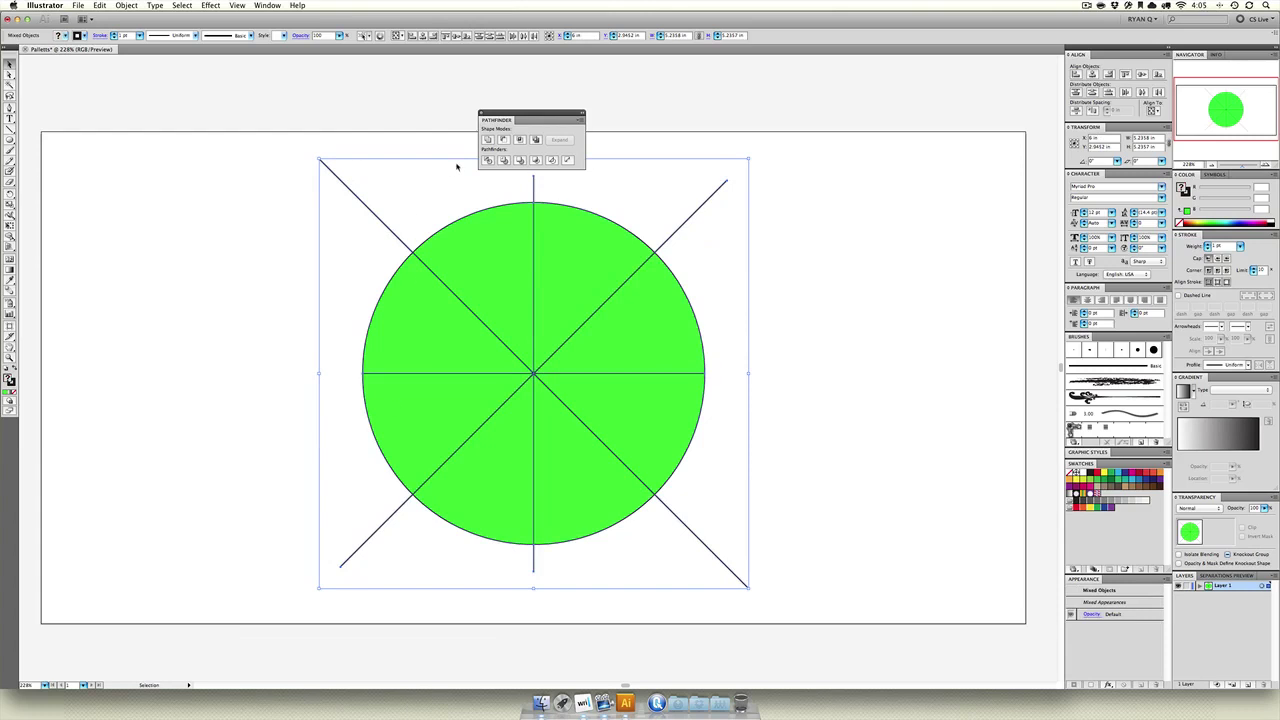
- Divide the circle into eight wedges along the lines and nudge it back near centre
click(487, 160)
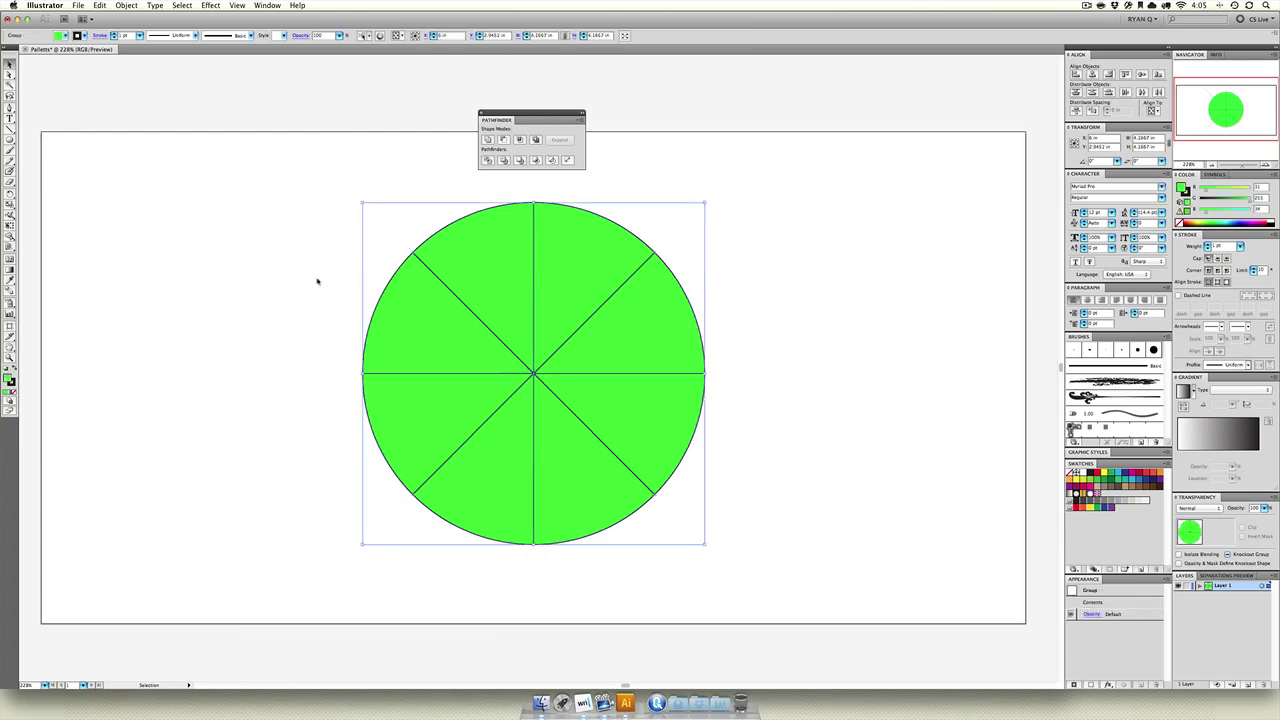
click(197, 237)
click(9, 74)
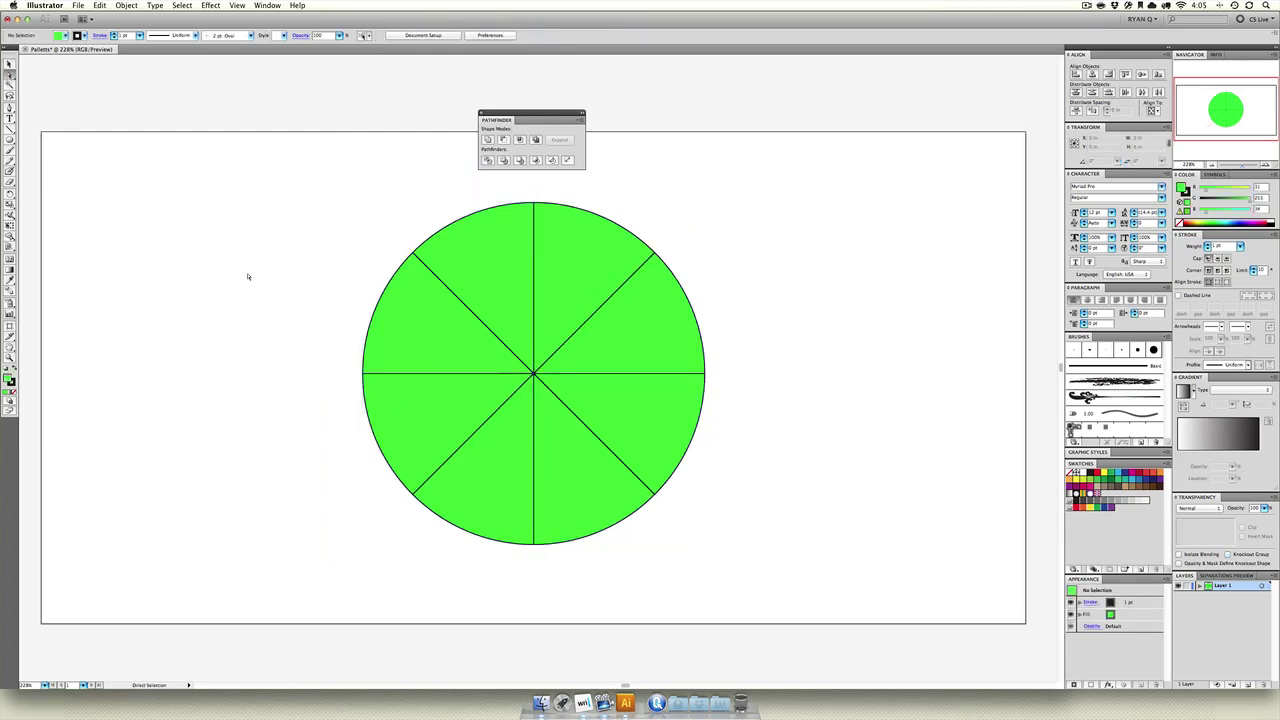
click(9, 63)
drag(458, 339, 400, 336)
drag(400, 336, 491, 362)
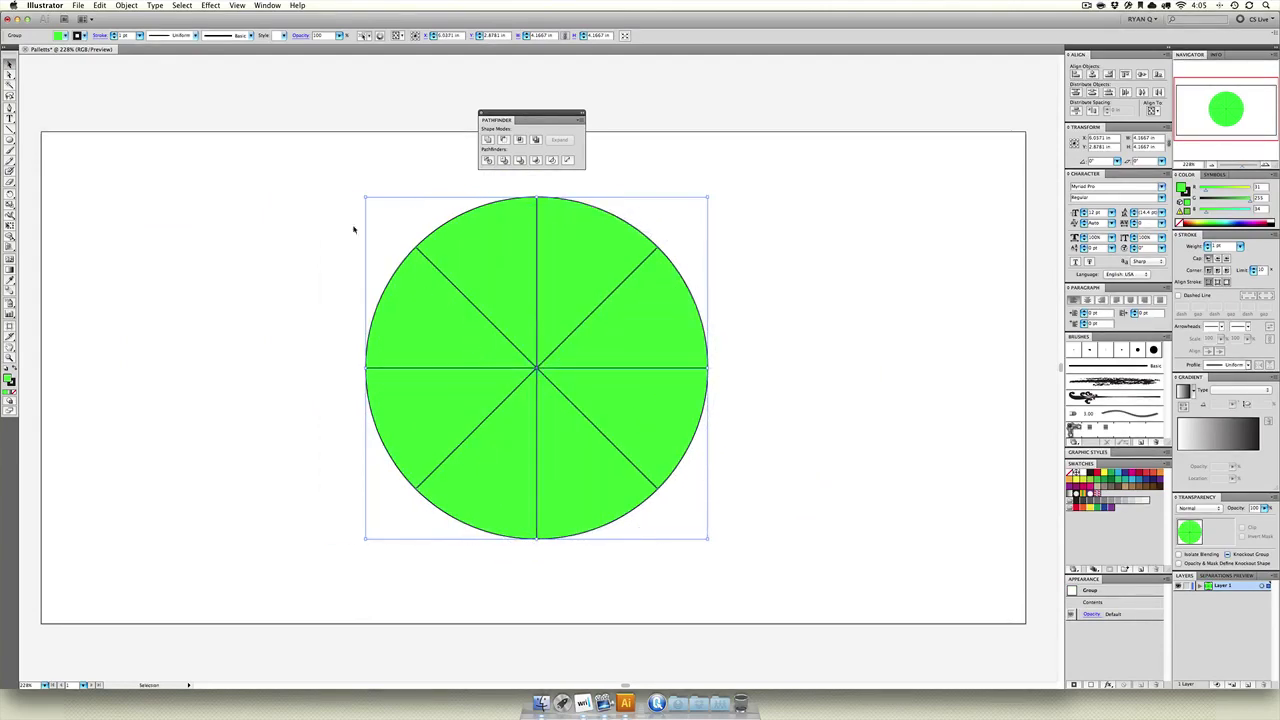
- Pull three wedges out of the circle in isolation mode, then undo the moves
double_click(501, 297)
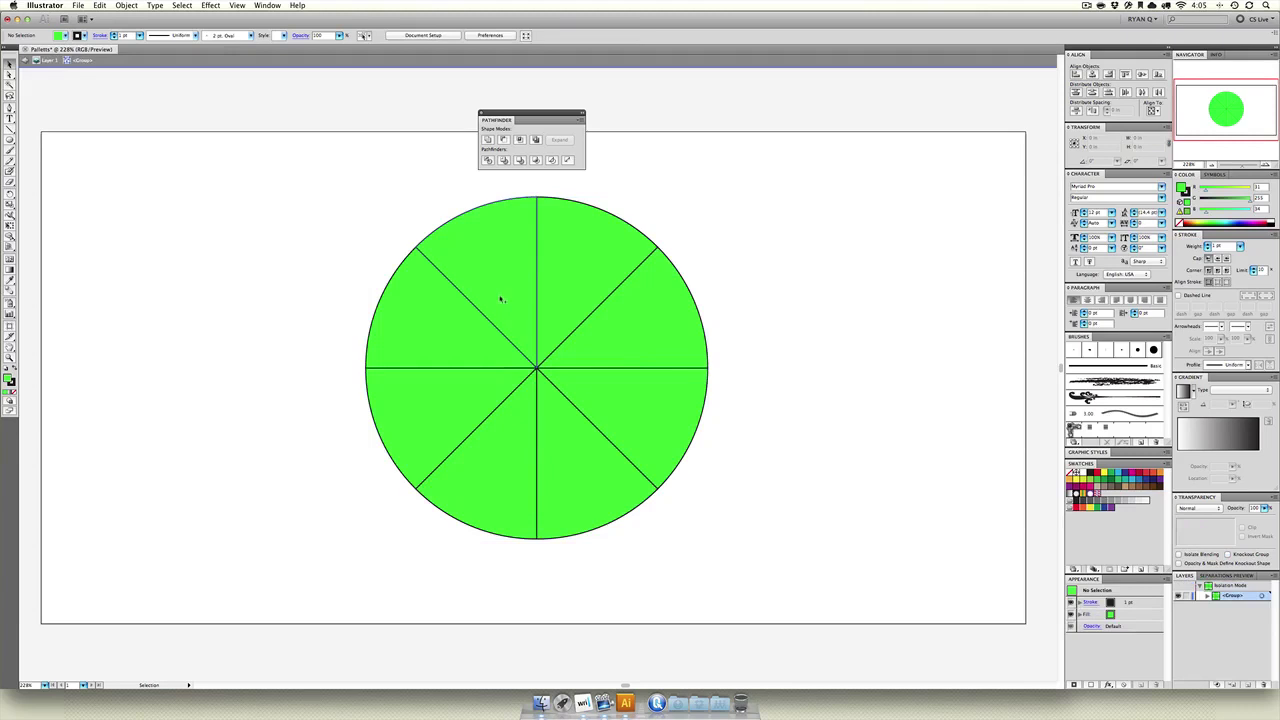
drag(501, 307, 481, 178)
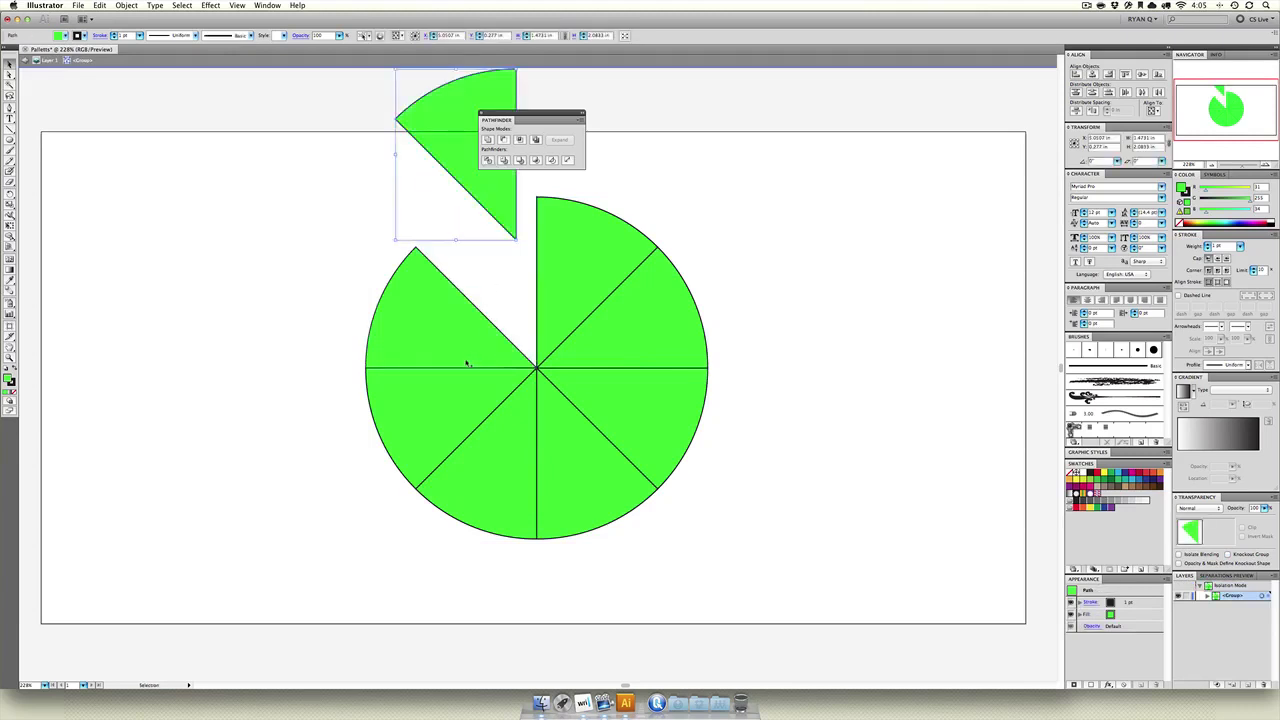
drag(434, 404, 291, 454)
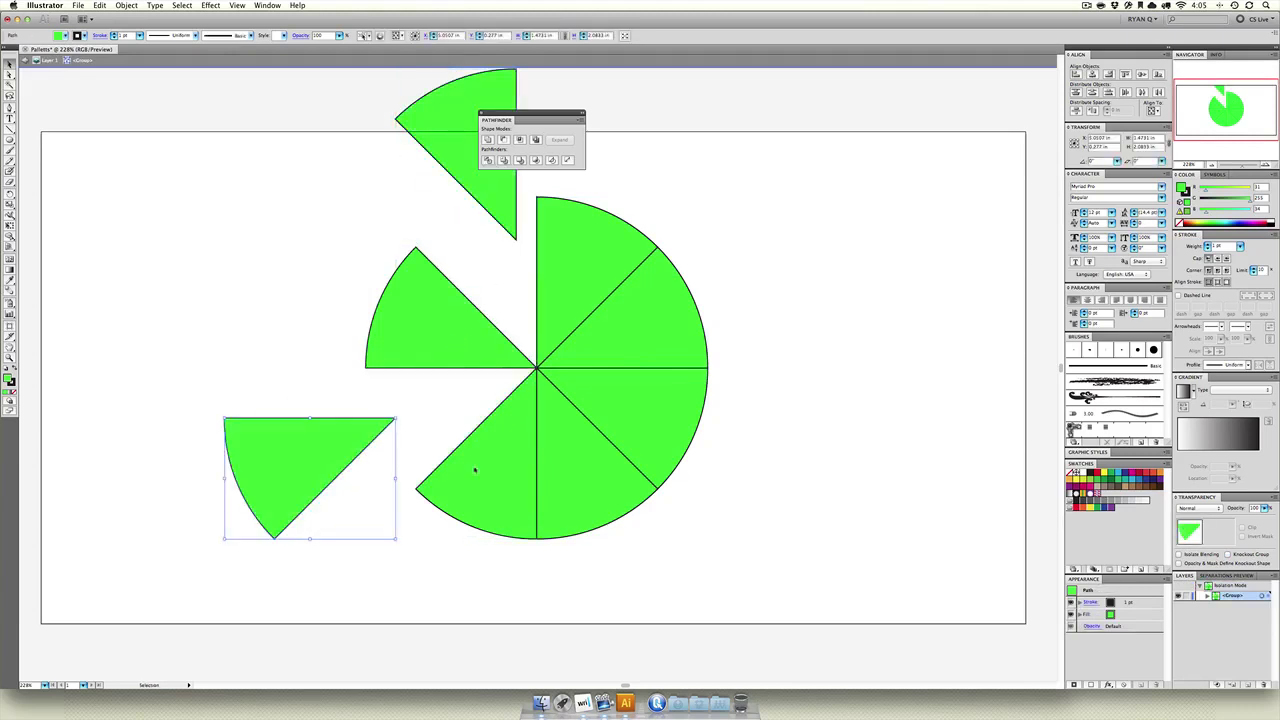
drag(557, 470, 590, 553)
click(780, 453)
double_click(780, 453)
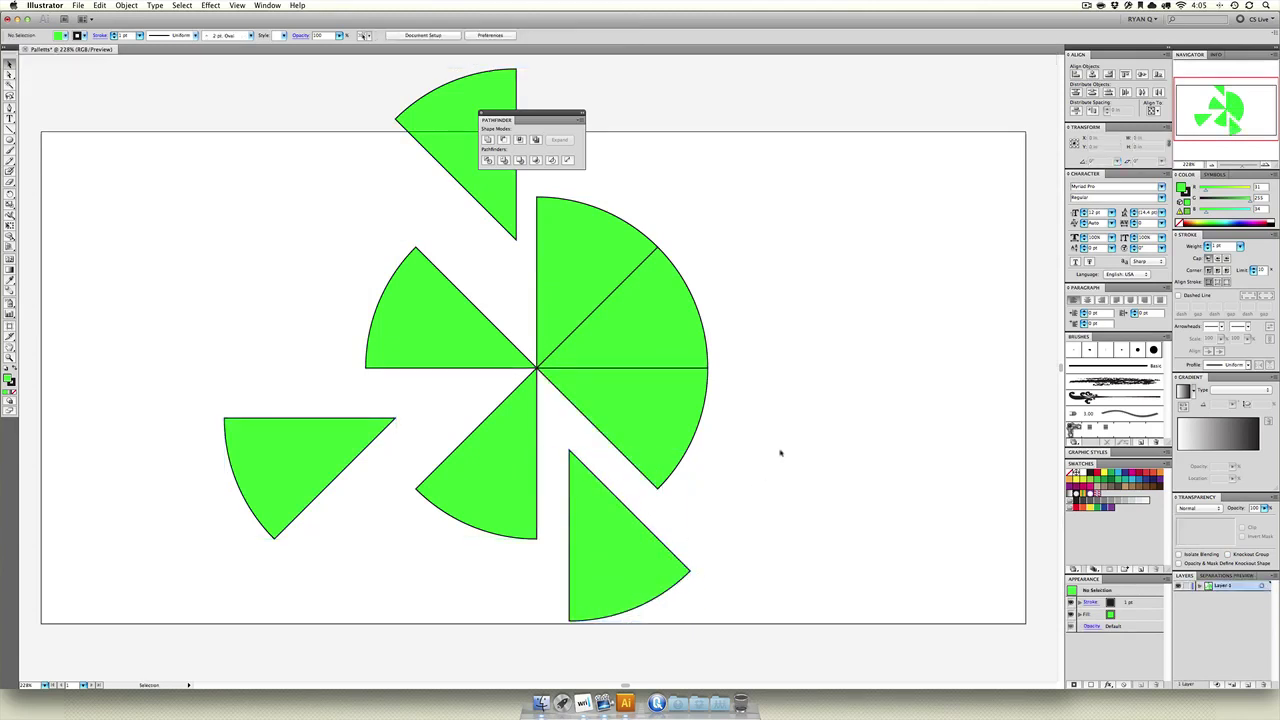
key(super+z)
key(super+z)
key(super+z)
key(super+z)
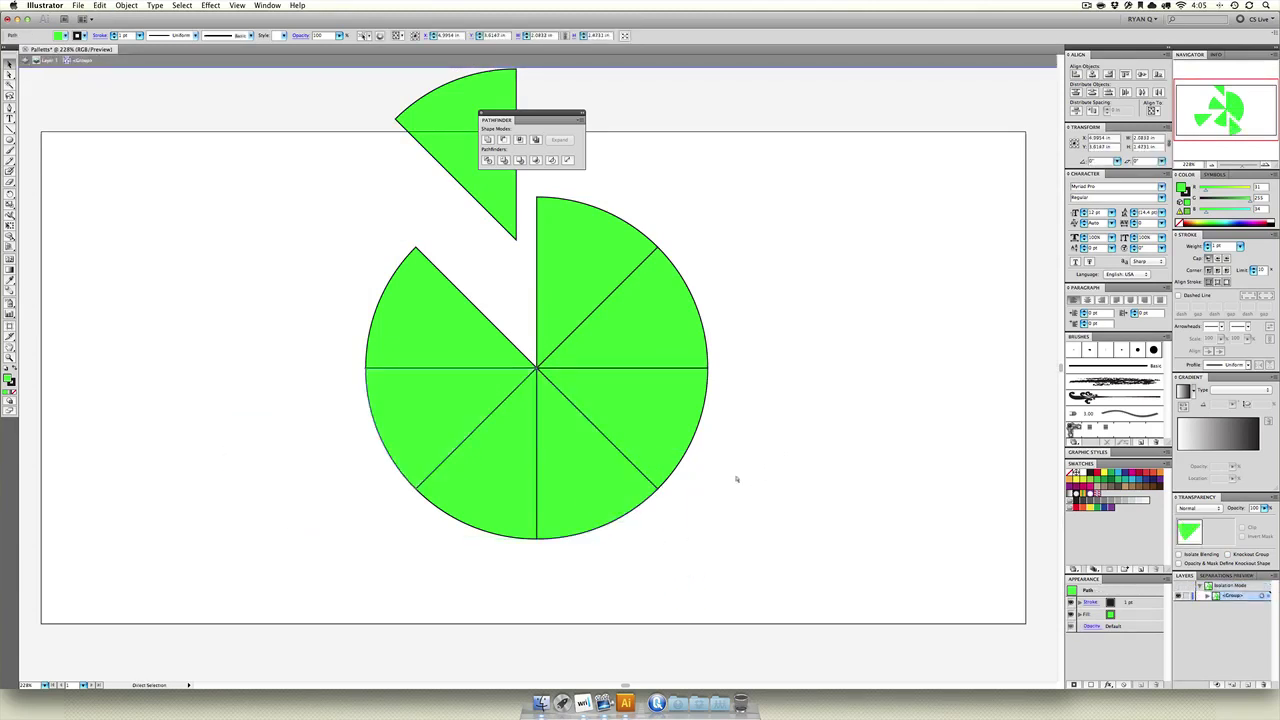
- Move the lower-left pair of wedges down-left and pull the upper-left wedge up out
key(v)
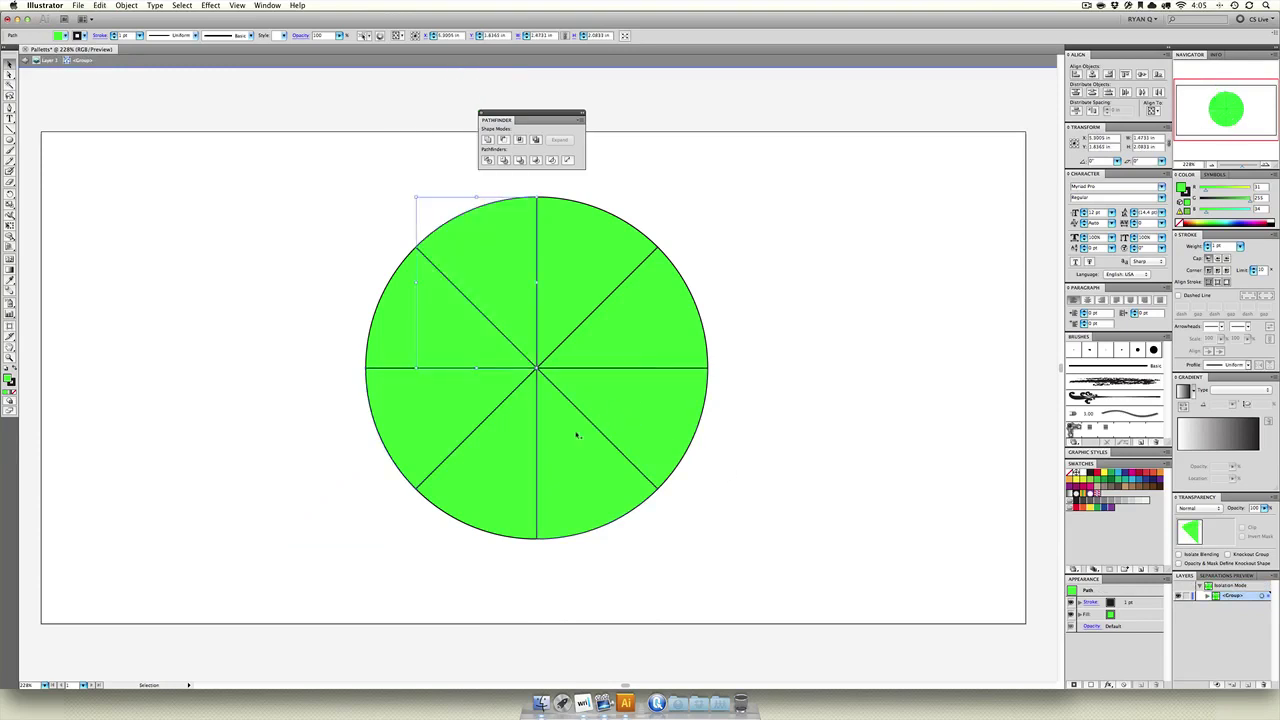
click(480, 455)
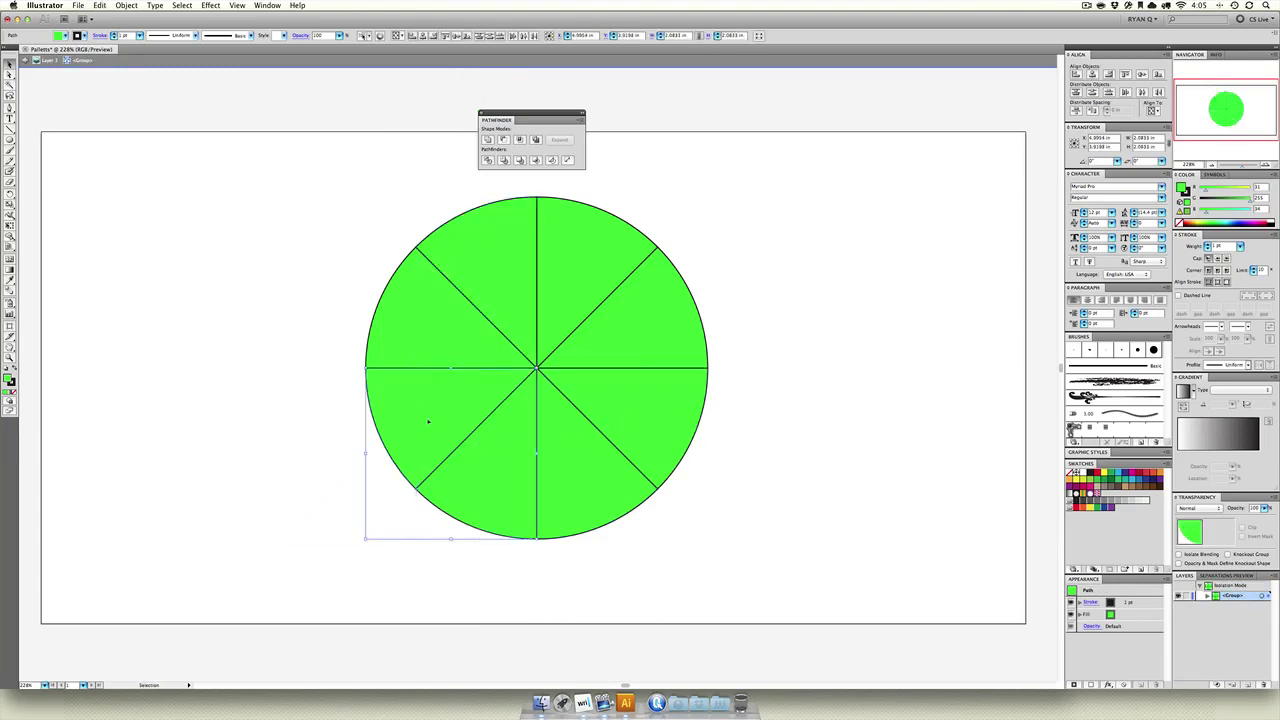
drag(428, 421, 399, 448)
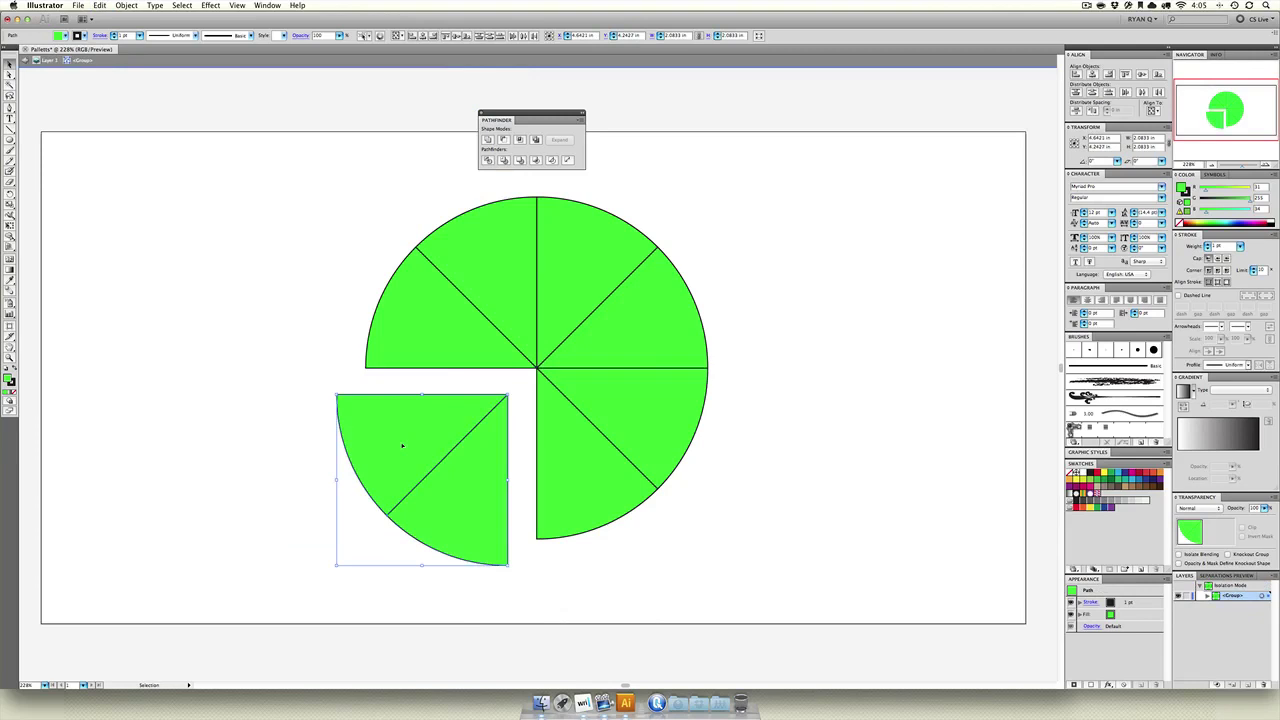
drag(491, 253, 474, 209)
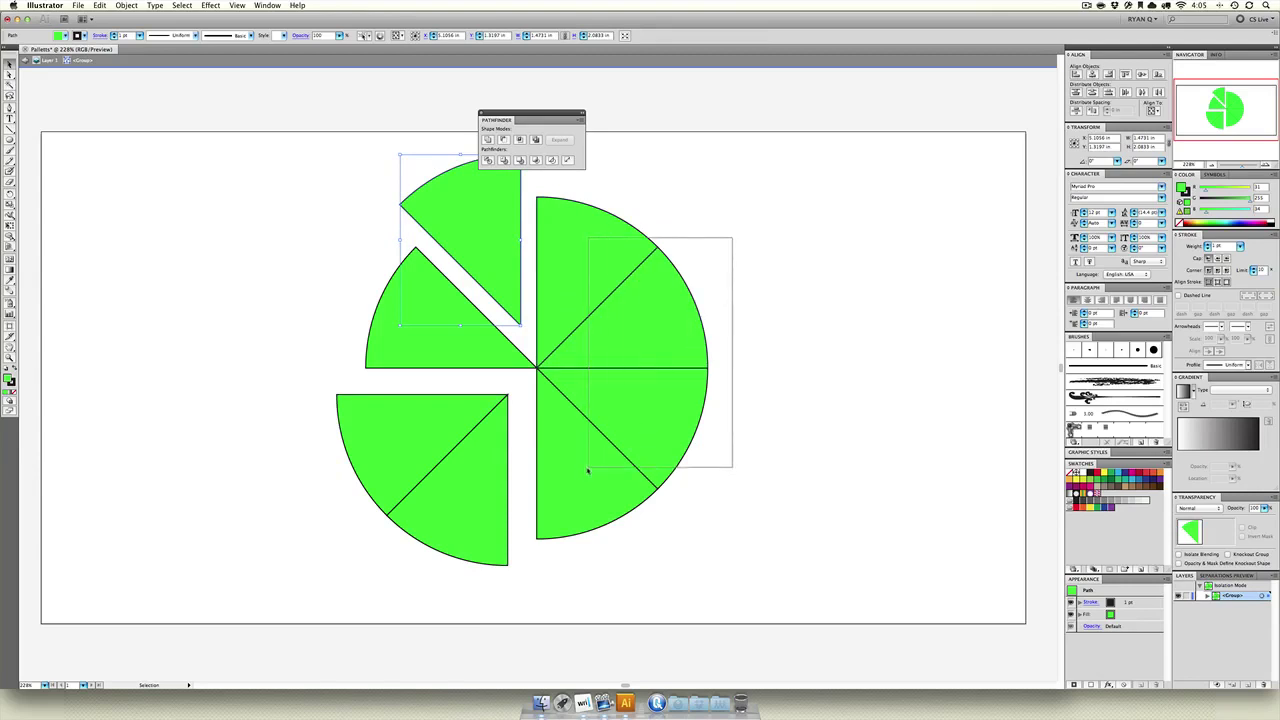
- Unite the four right wedges into one half-circle and the lower-left pair into a quarter
click(591, 384)
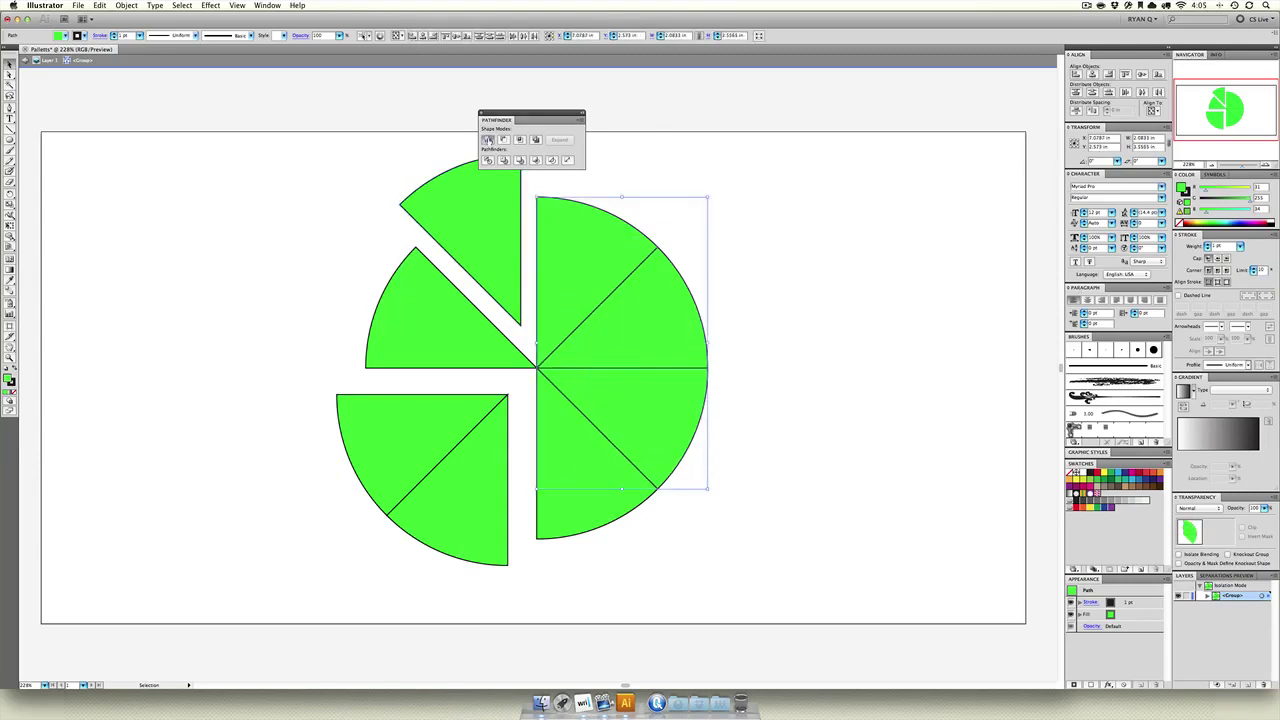
click(487, 140)
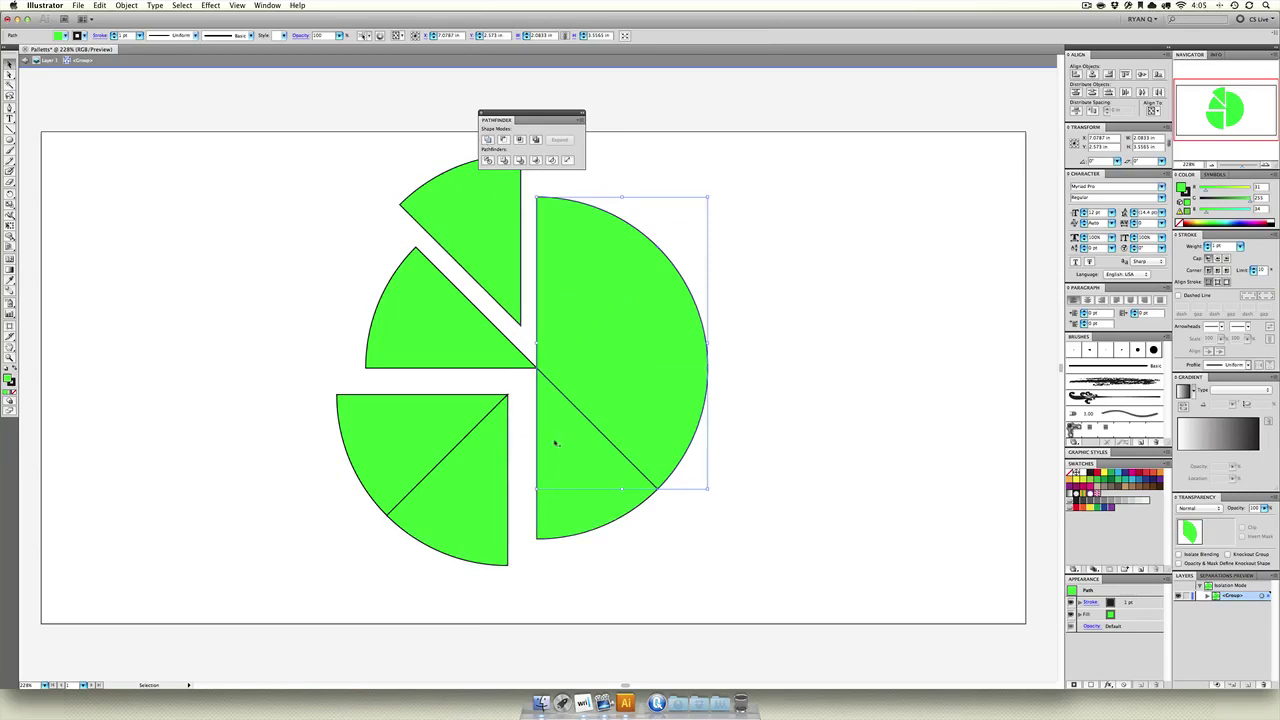
drag(329, 536, 372, 418)
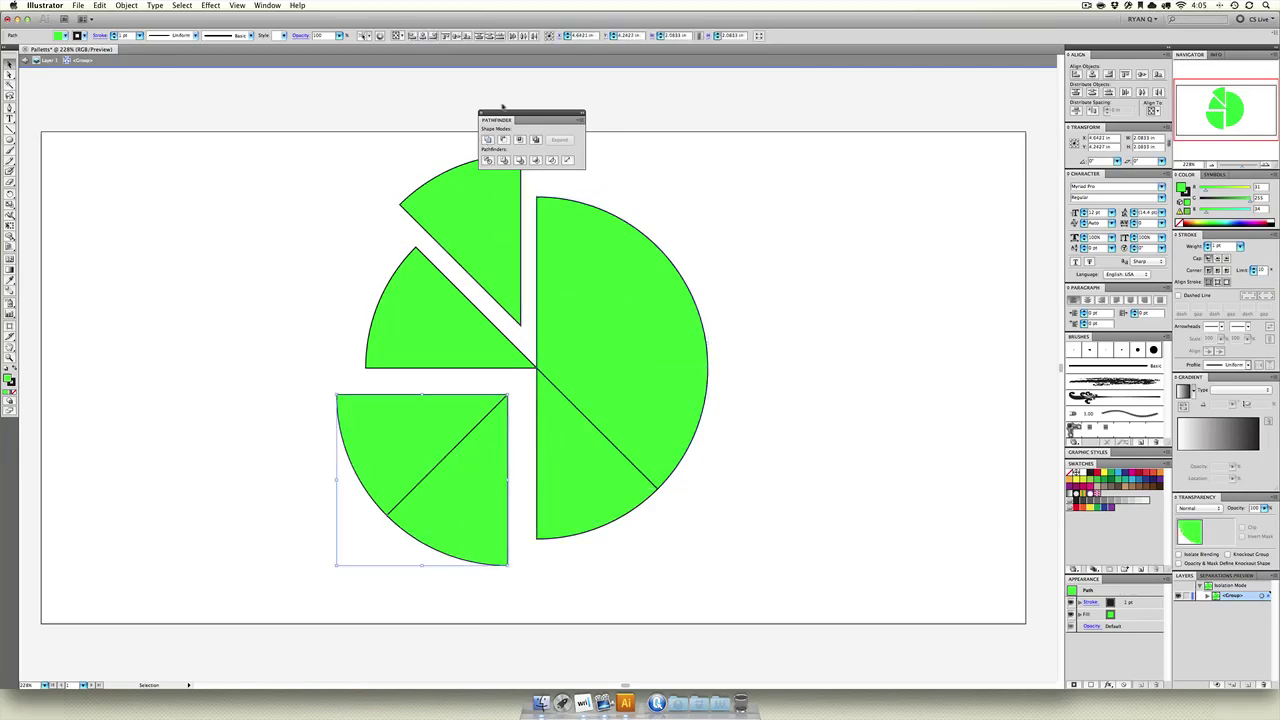
click(488, 140)
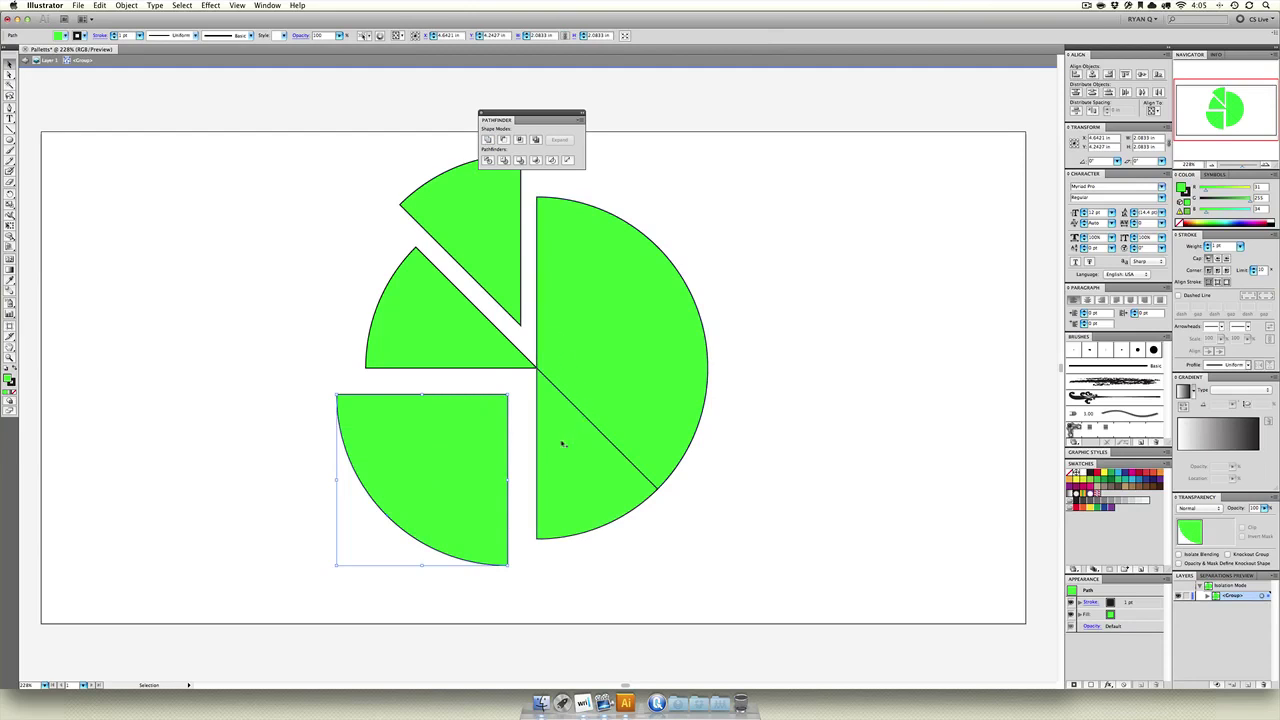
click(560, 447)
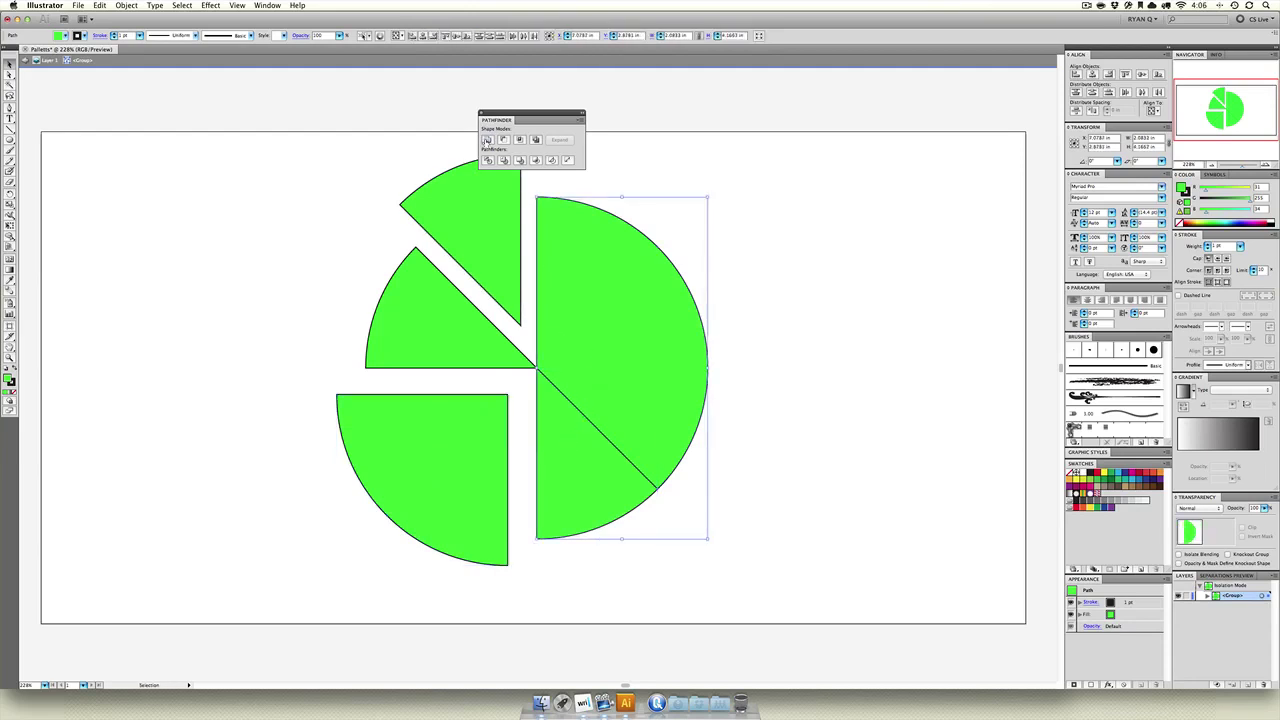
click(487, 140)
- Space the pie pieces apart, moving the middle wedge up-left and the bottom quarter up-right
right_click(417, 362)
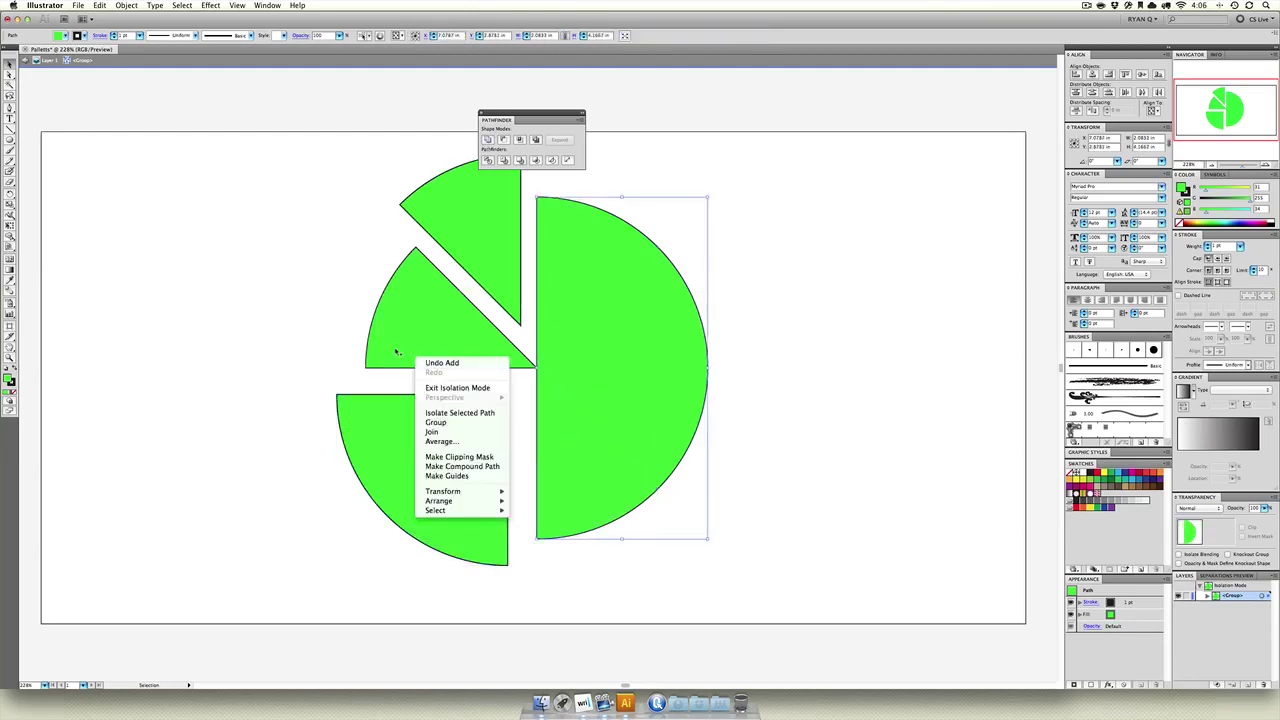
click(403, 323)
drag(403, 323, 375, 314)
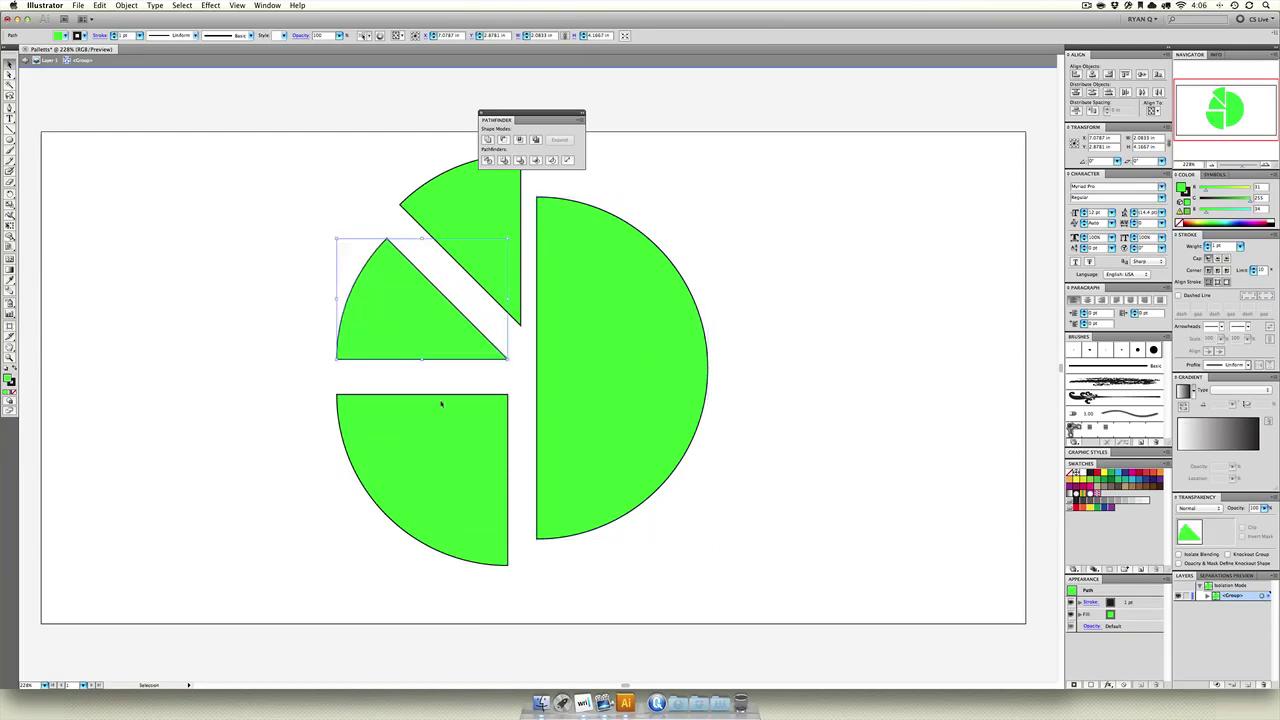
drag(452, 418, 462, 406)
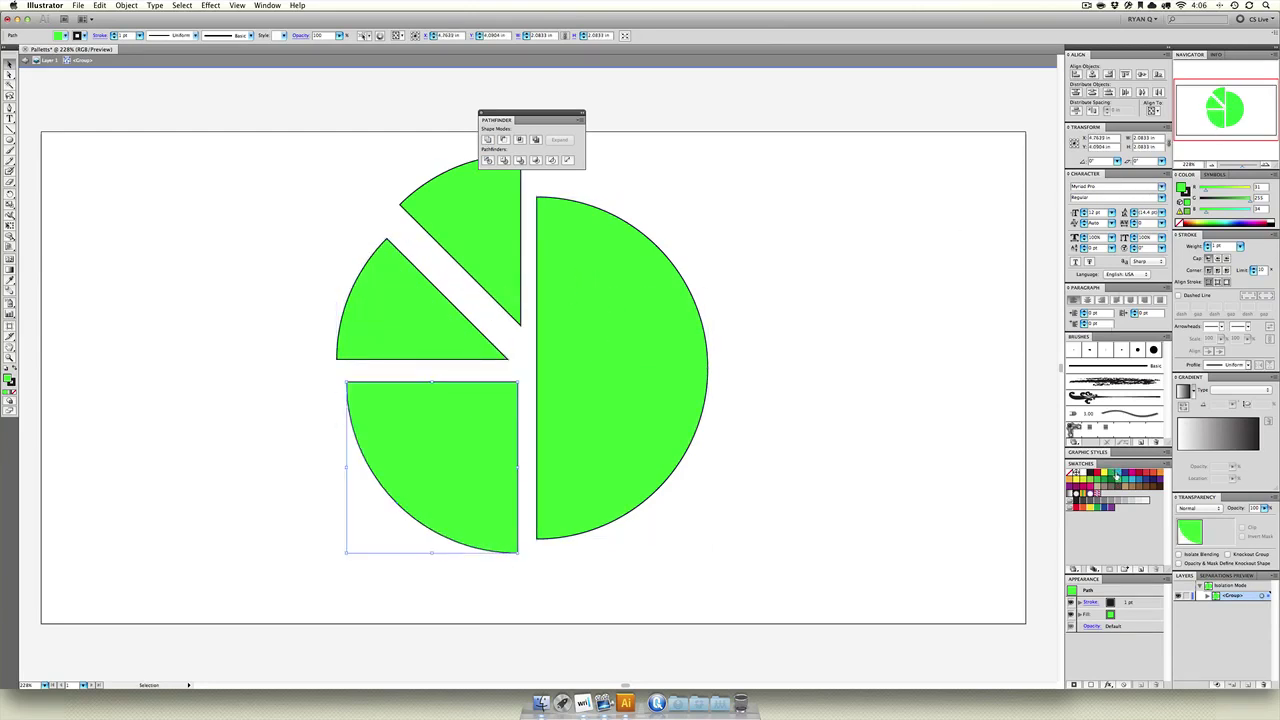
- Fill the bottom quarter blue, middle-left wedge red, right half dark green, top wedge orange
click(1117, 476)
click(381, 293)
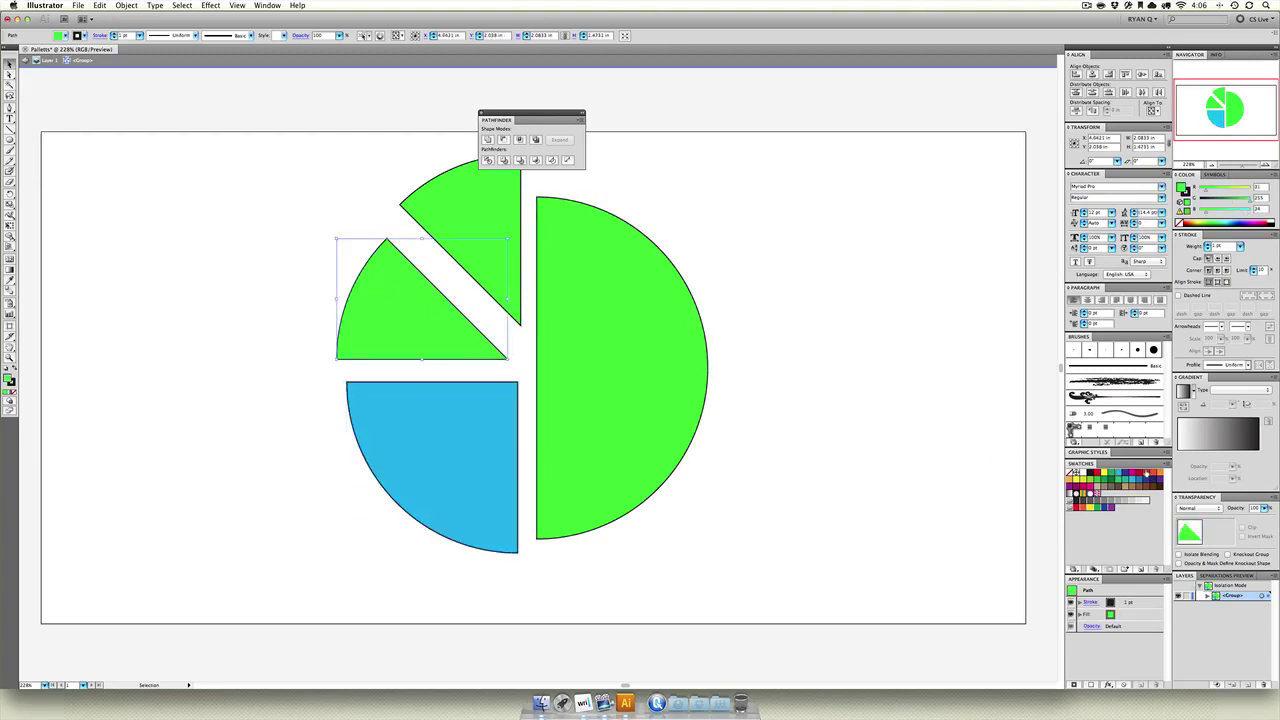
click(1155, 475)
click(465, 240)
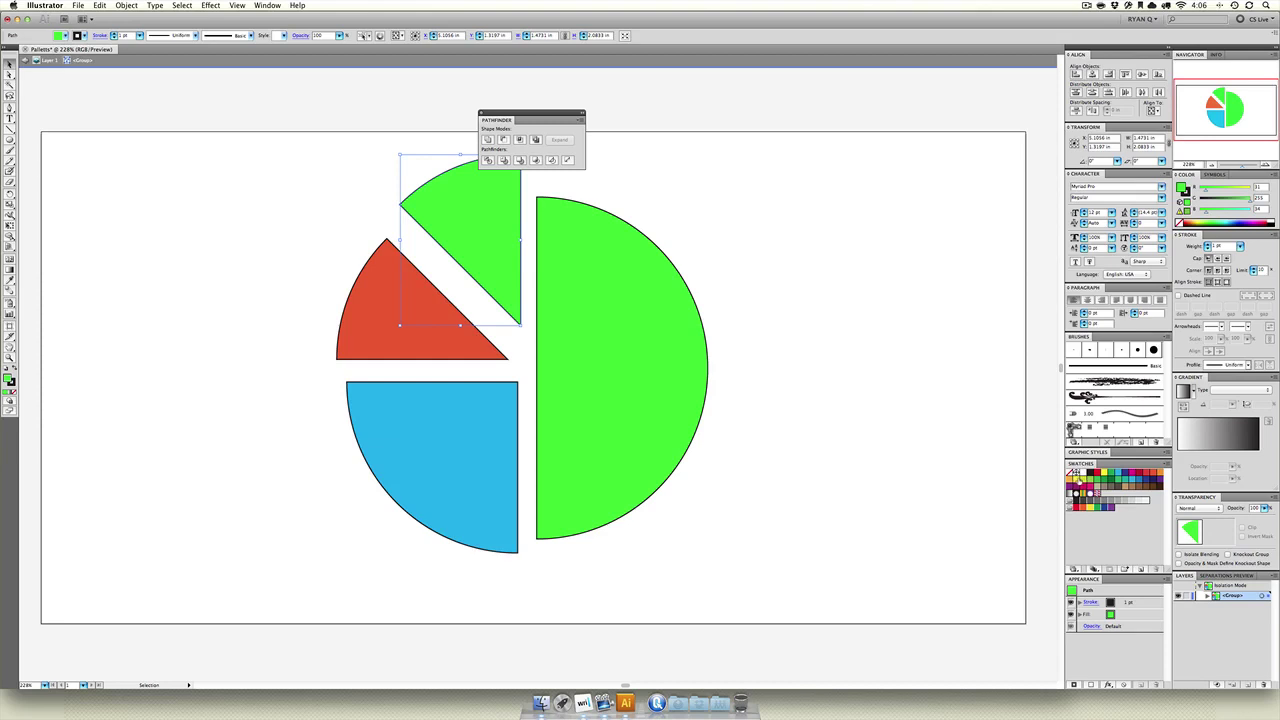
click(1080, 481)
click(609, 289)
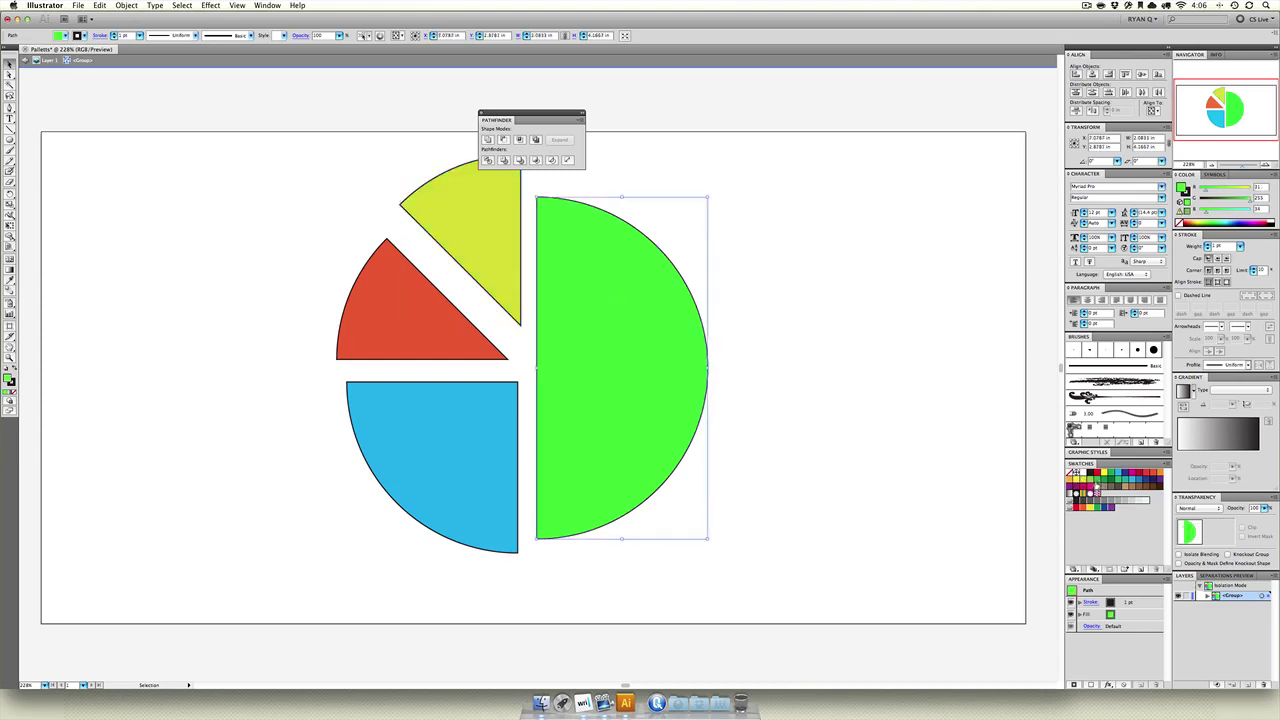
click(1100, 482)
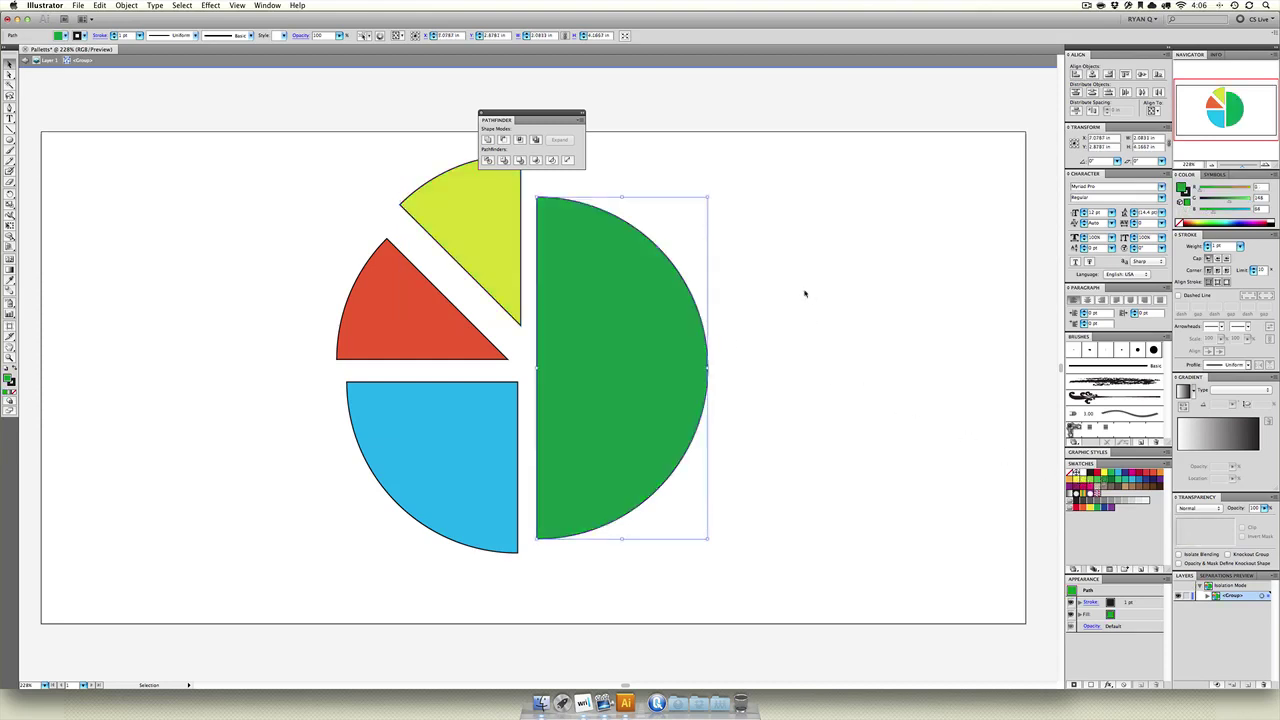
click(494, 237)
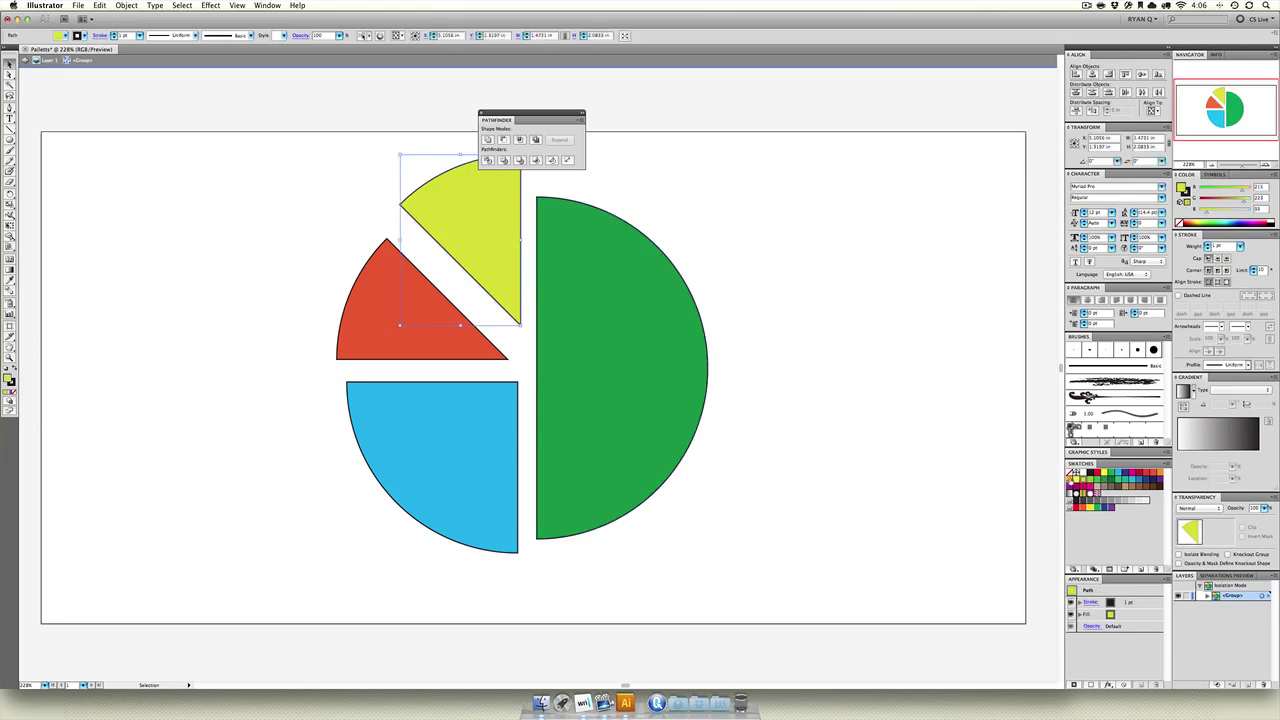
click(1085, 472)
click(834, 366)
- Set the stroke of all pie pieces to None and exit isolation mode
drag(751, 209, 392, 487)
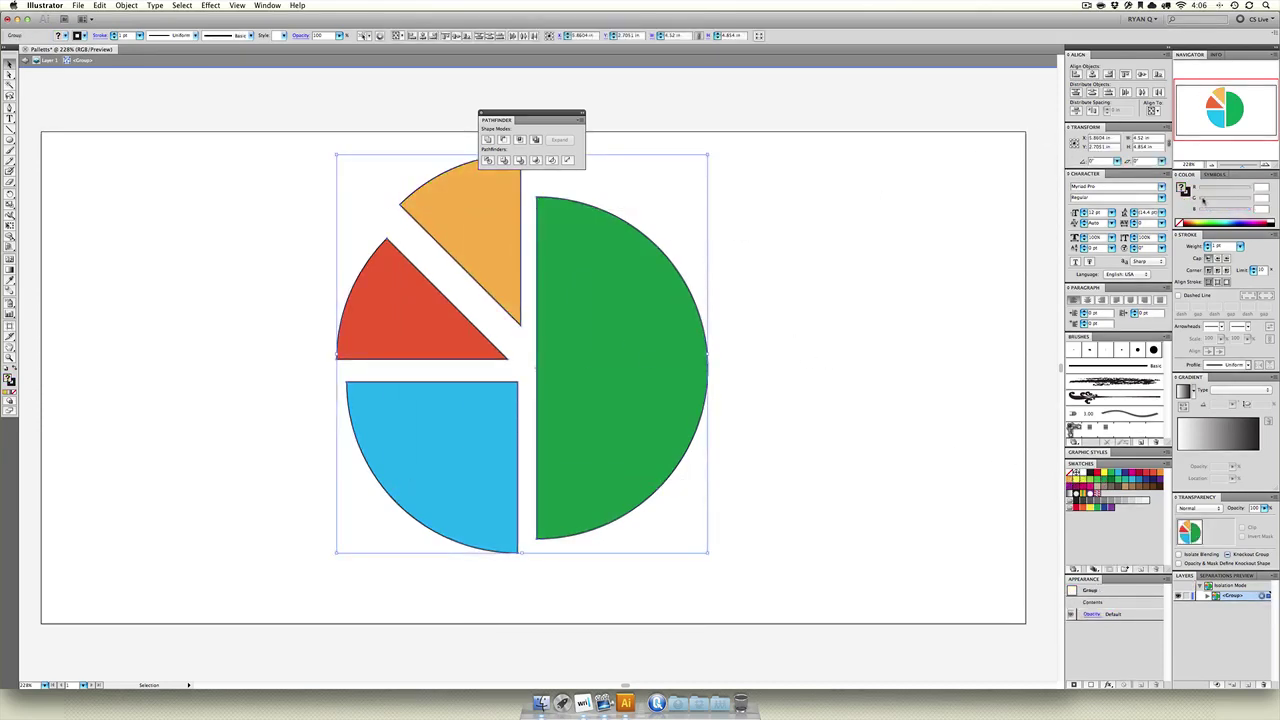
click(1184, 192)
click(1180, 222)
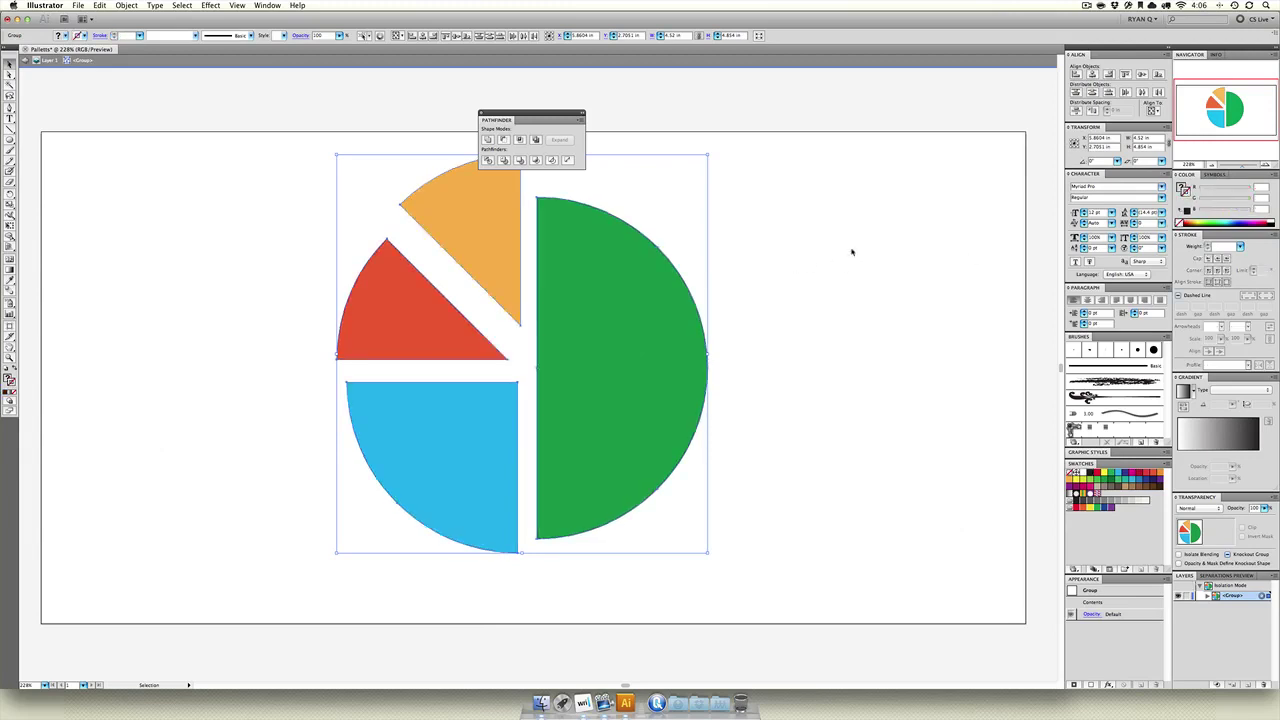
click(800, 270)
double_click(800, 270)
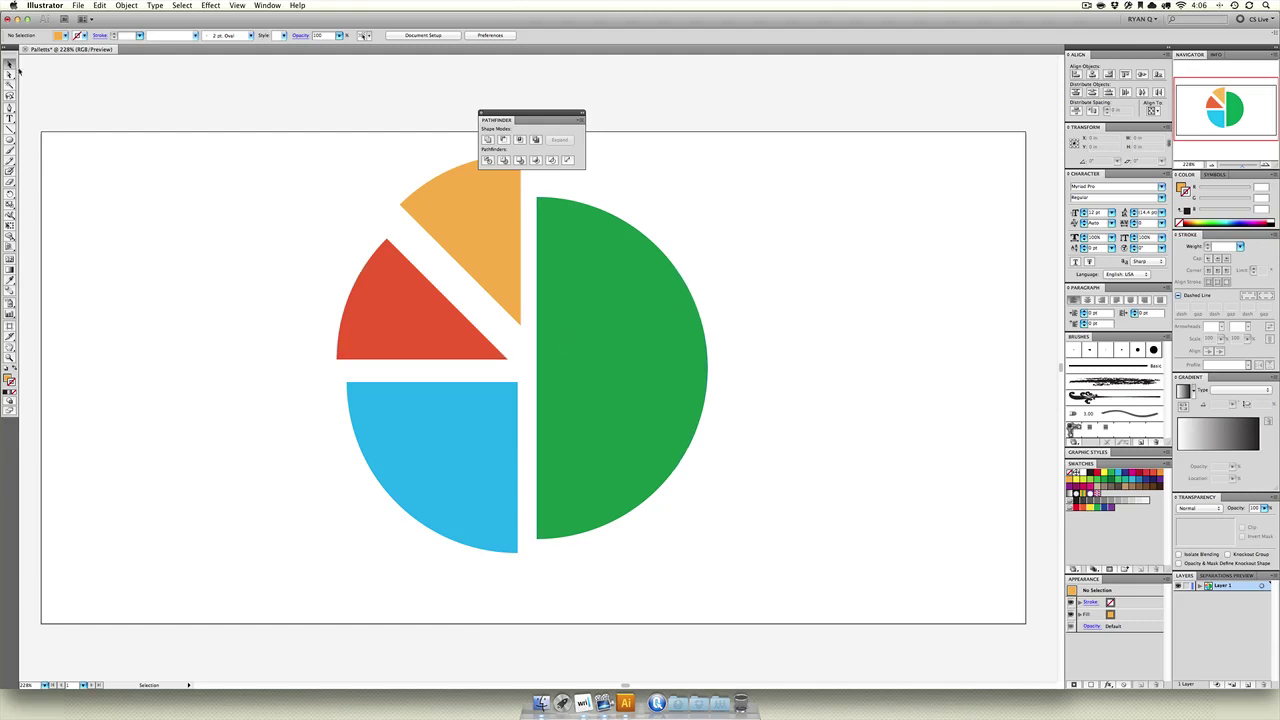
- Delete the pie chart, open Saving2.ai from In Class, and move its sunglasses sun left
drag(254, 192, 808, 564)
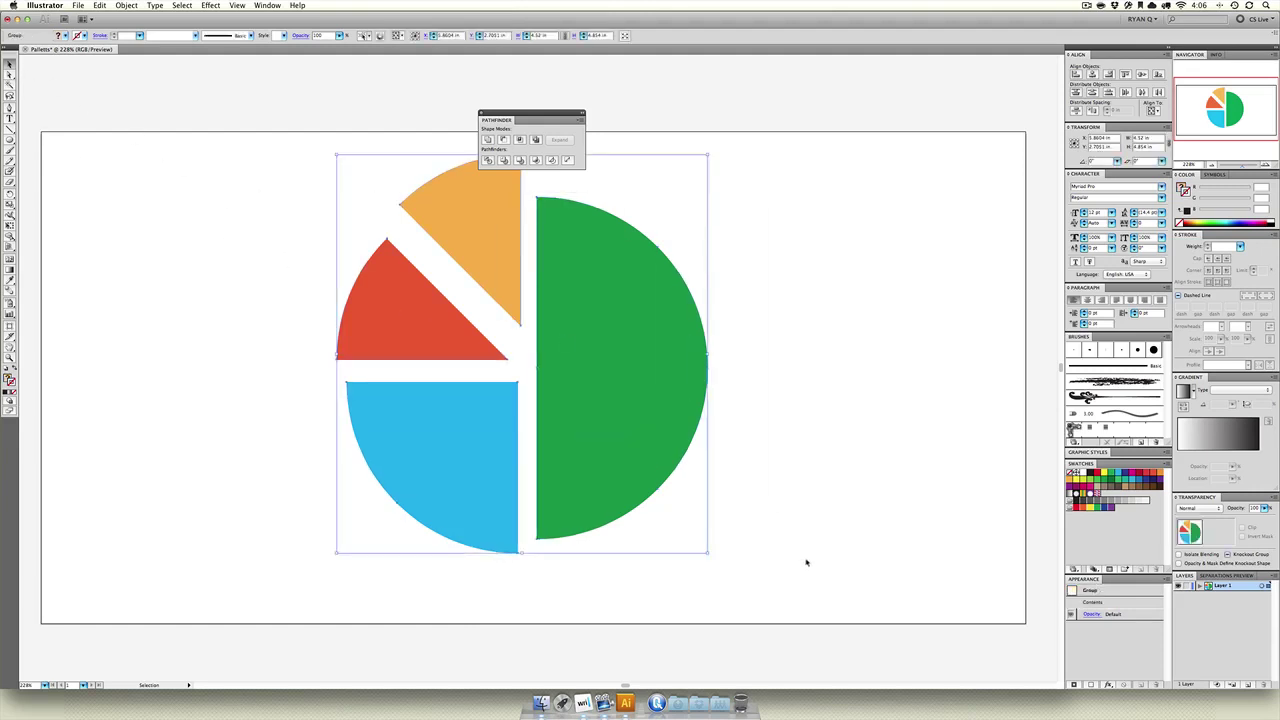
click(467, 222)
click(78, 5)
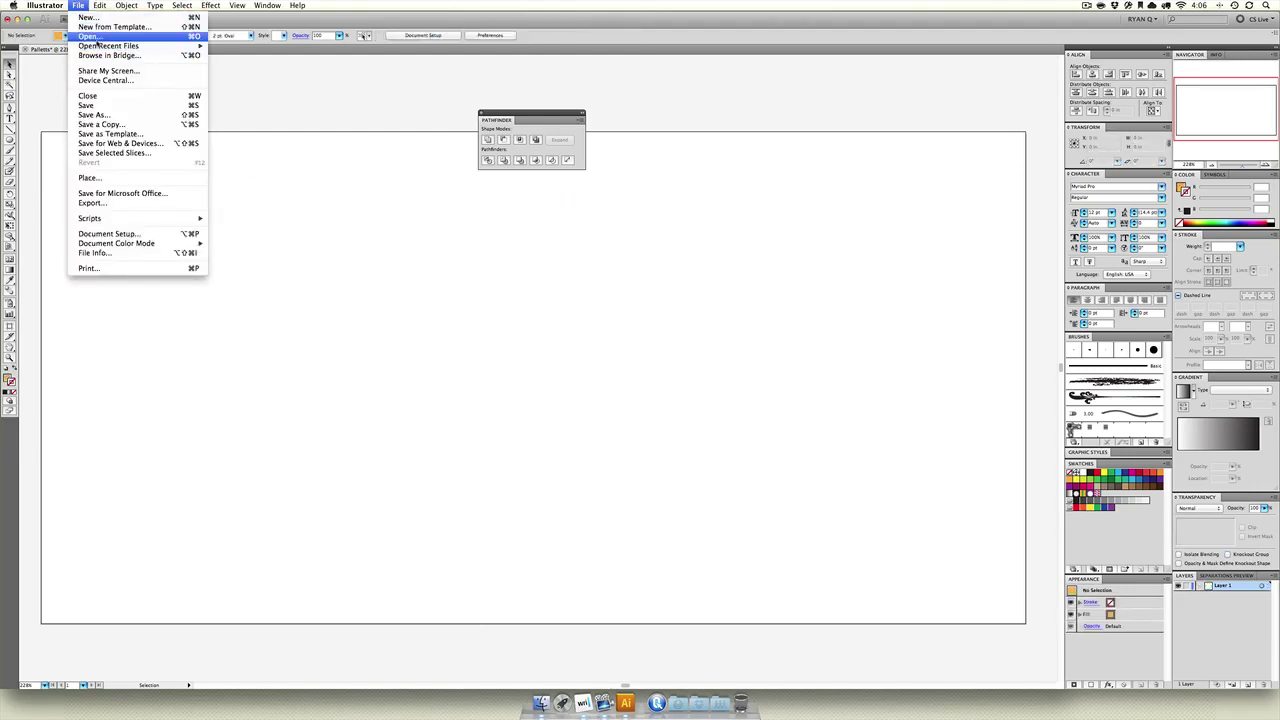
click(115, 37)
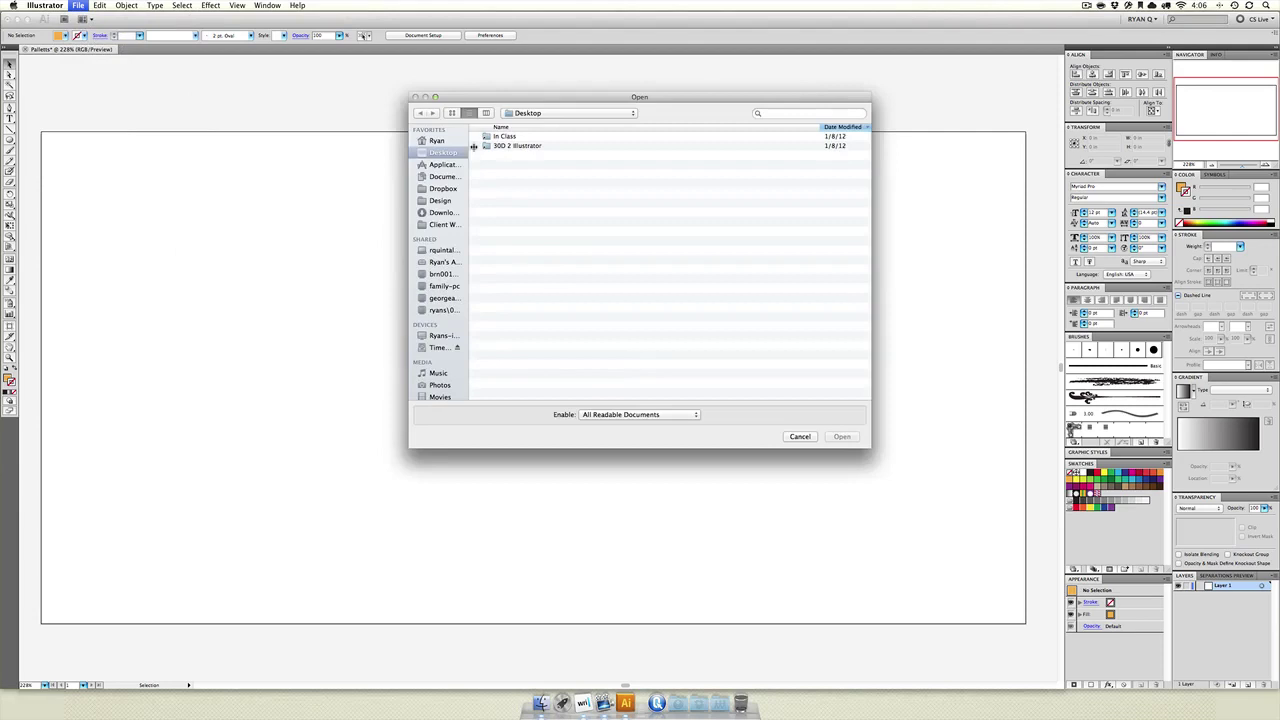
double_click(518, 136)
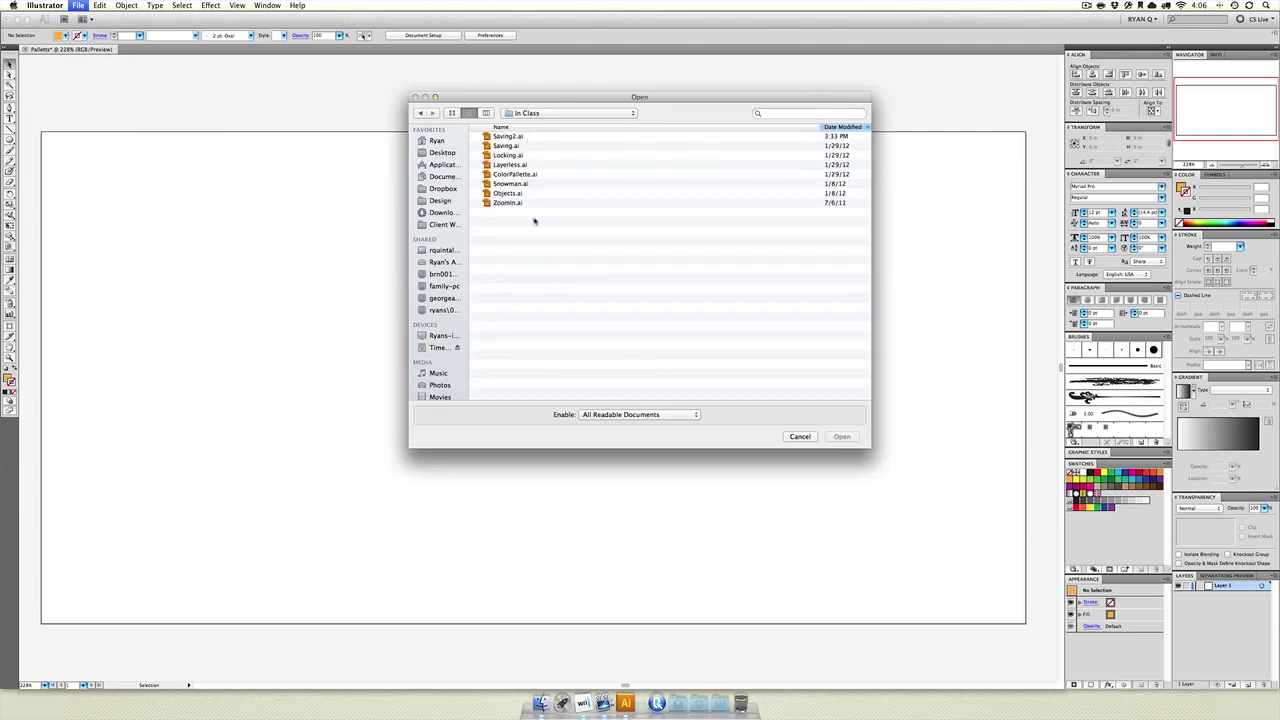
double_click(507, 137)
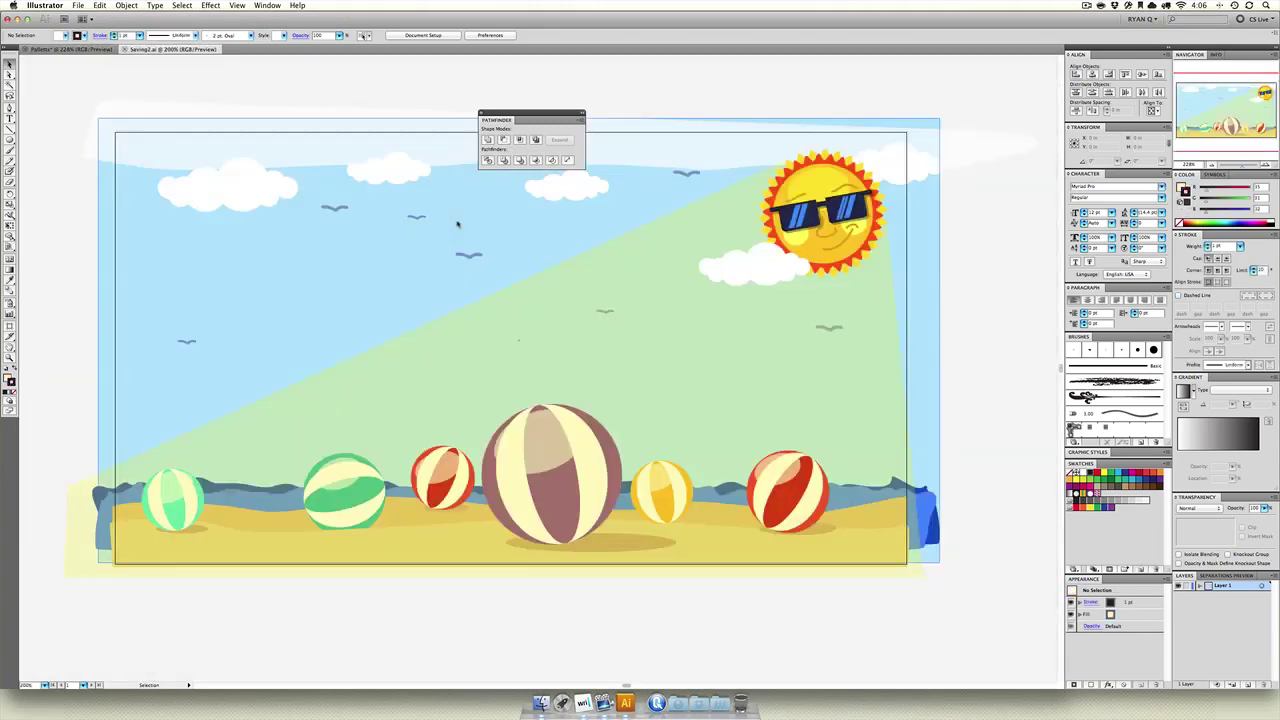
click(856, 215)
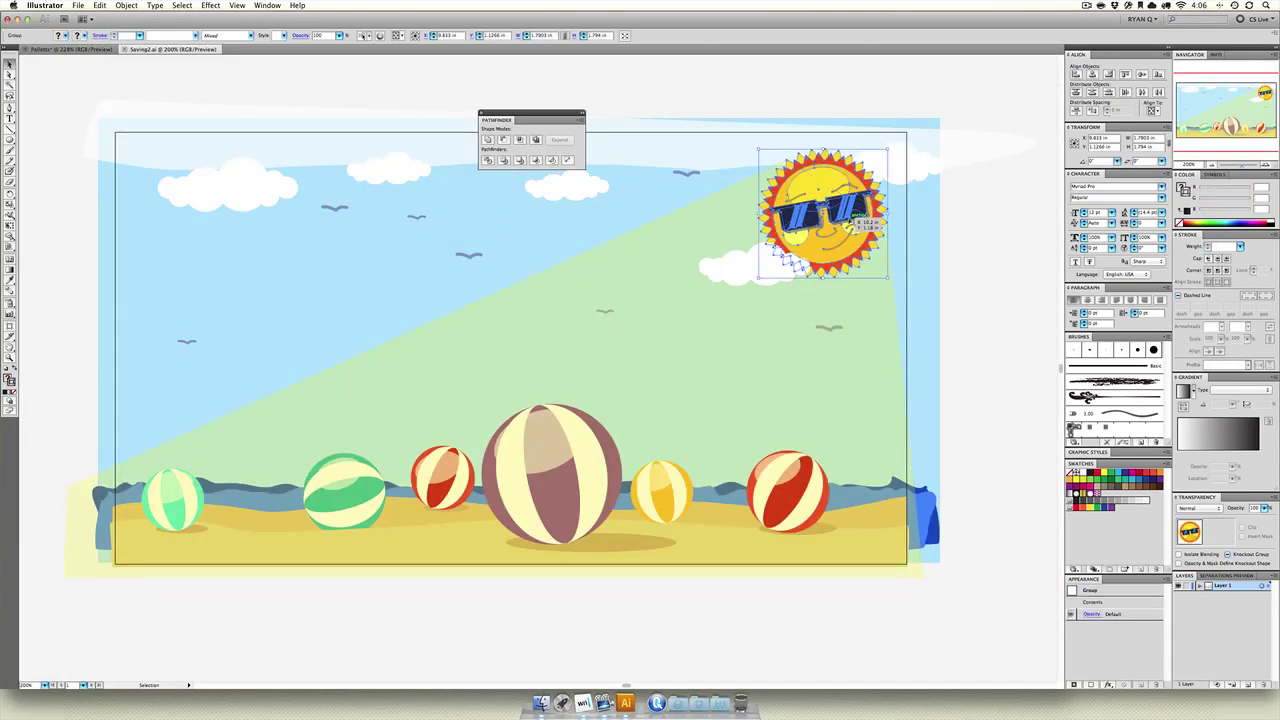
drag(847, 221, 341, 228)
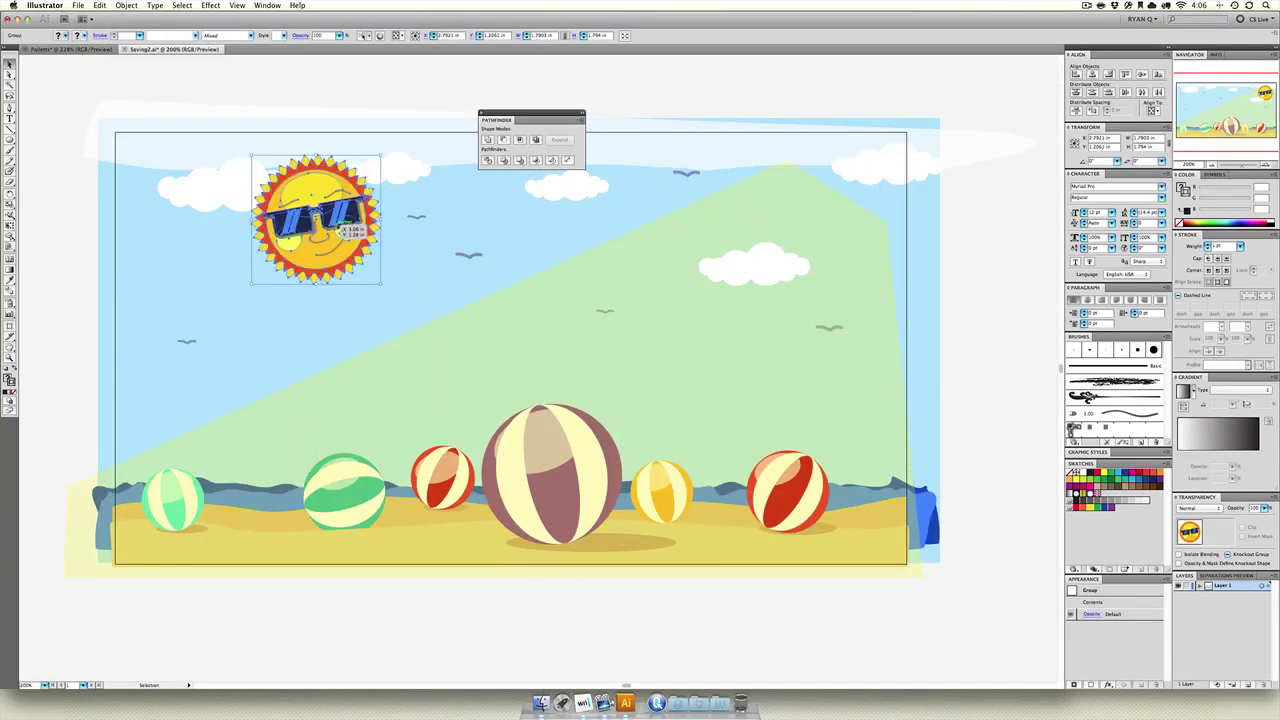
- Copy the sun into the Pallets document and enlarge it by its corner handle
key(a)
click(45, 49)
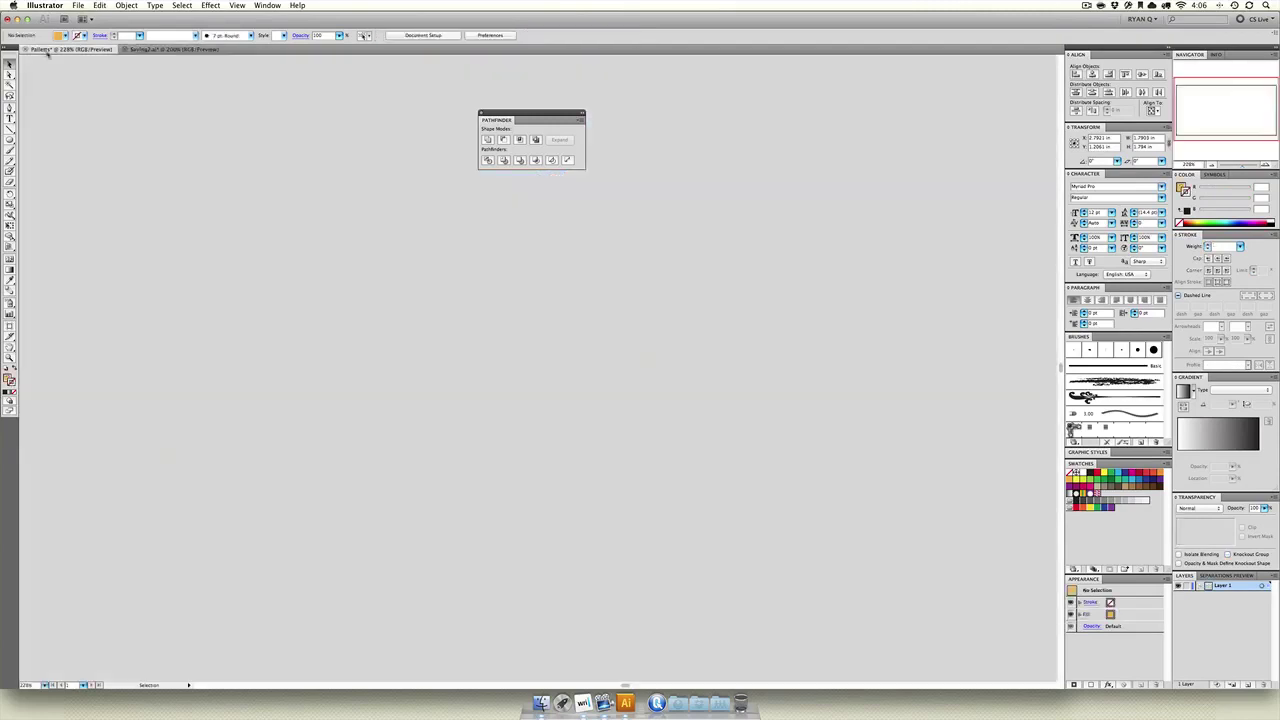
key(super+v)
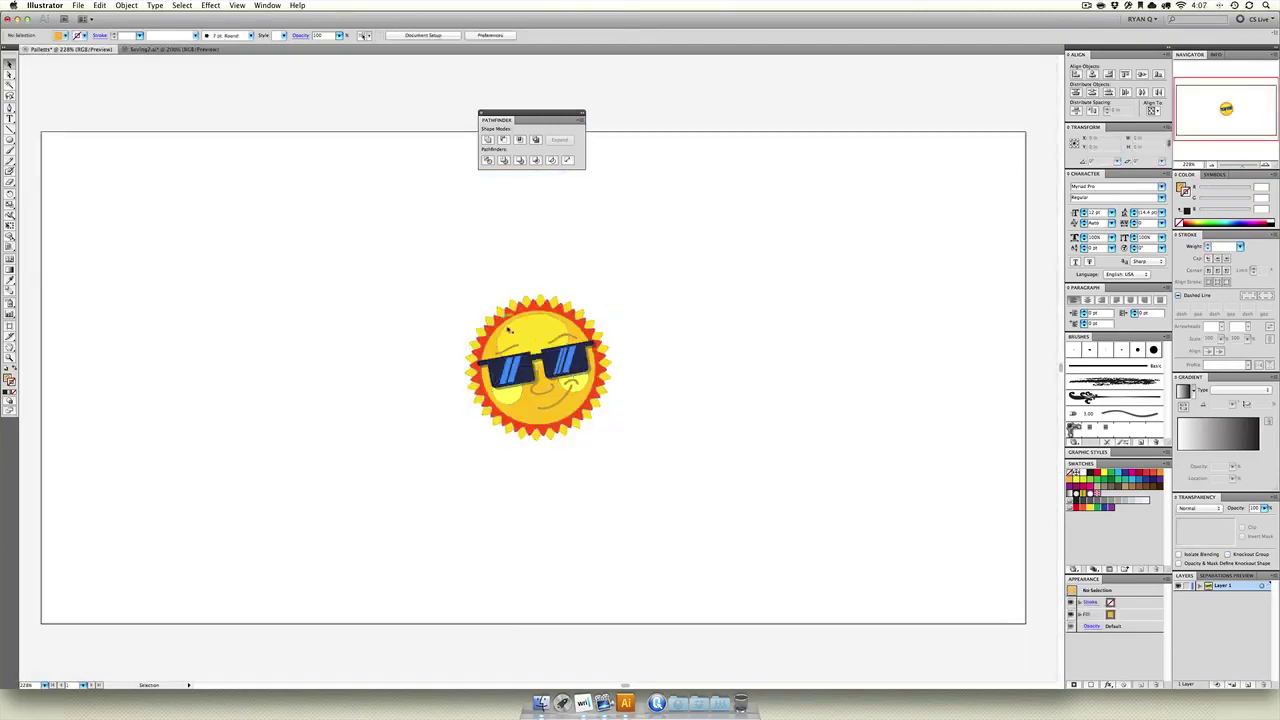
drag(613, 293, 744, 163)
click(789, 223)
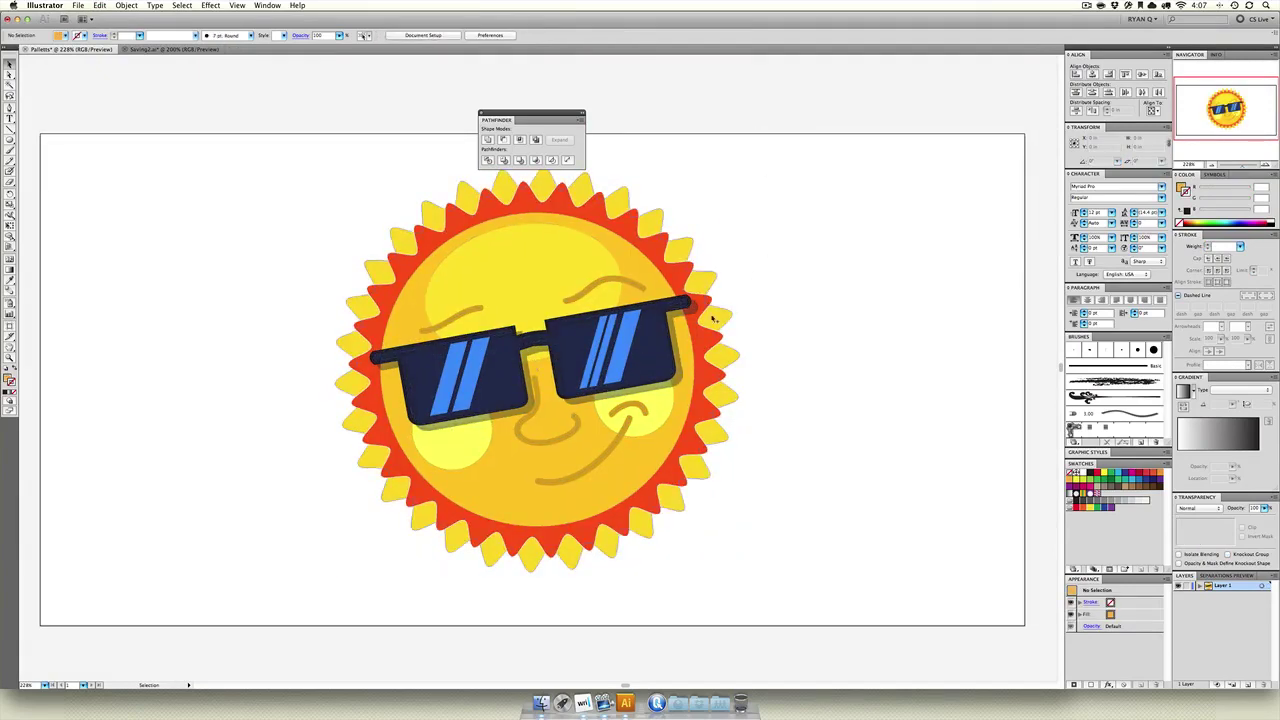
drag(840, 160, 194, 583)
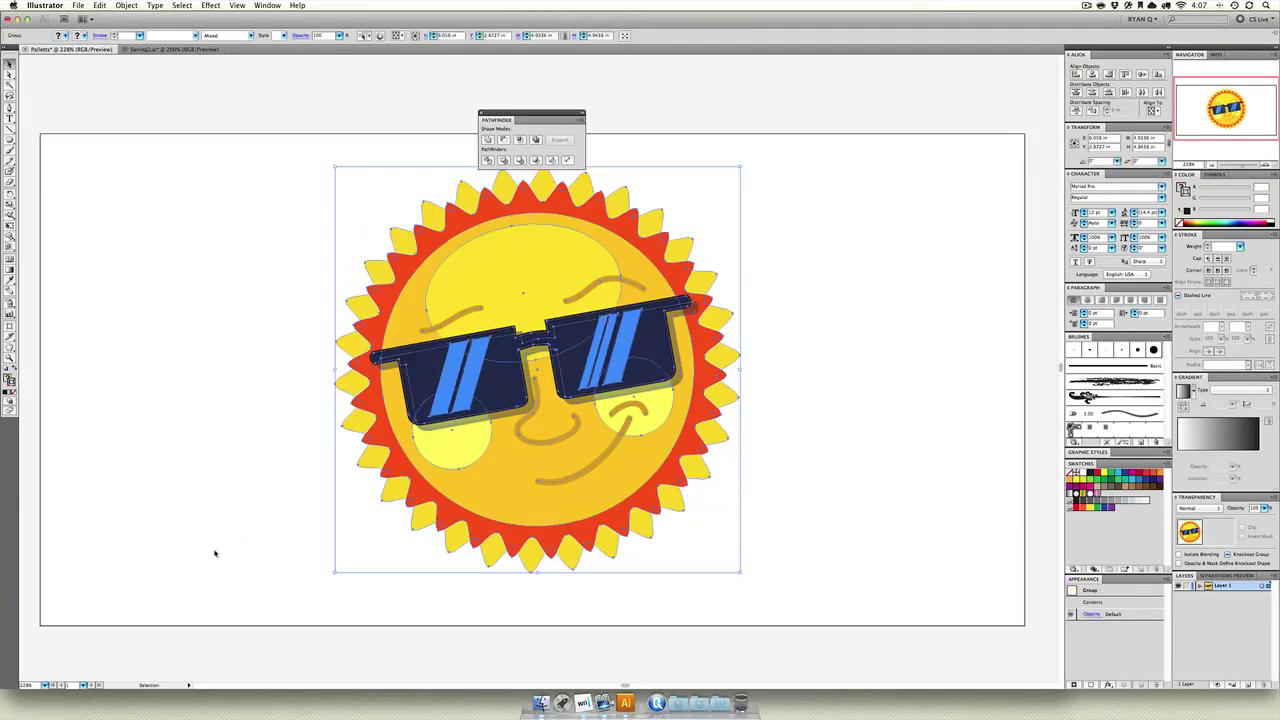
- Draw a large circle over the sun's right side and fill it purple
drag(10, 140, 78, 162)
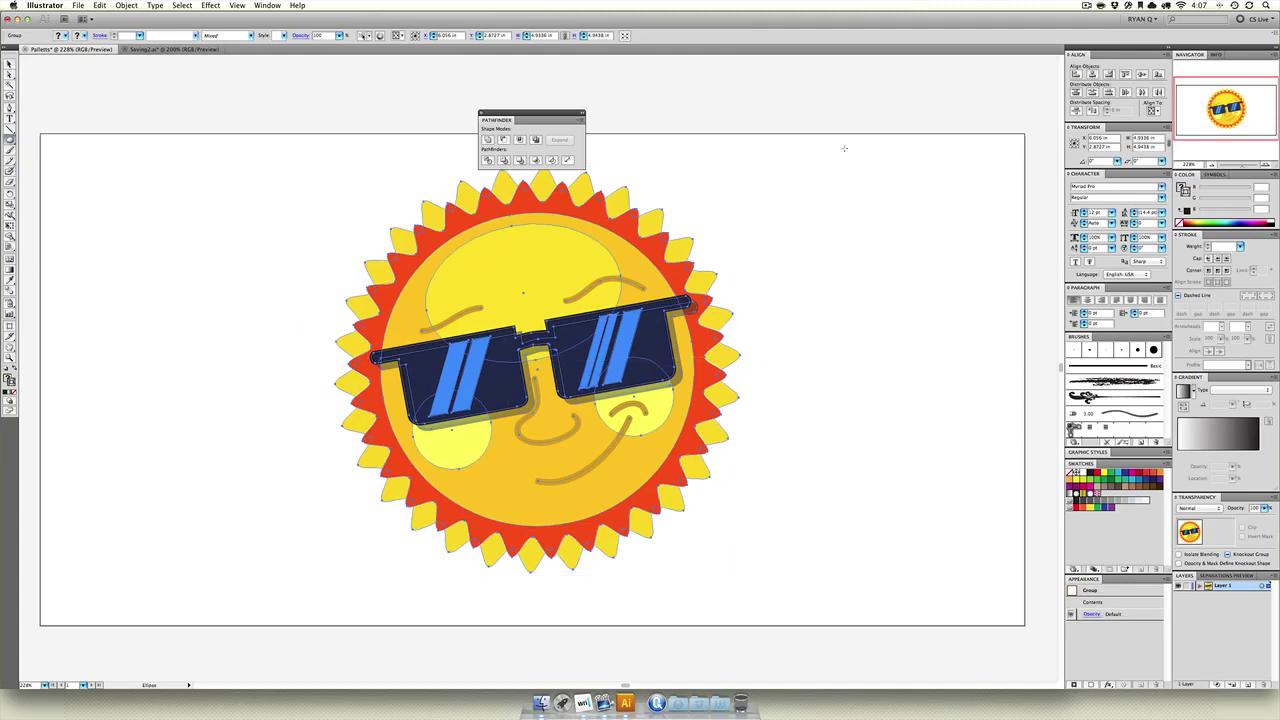
drag(835, 102, 463, 480)
key(v)
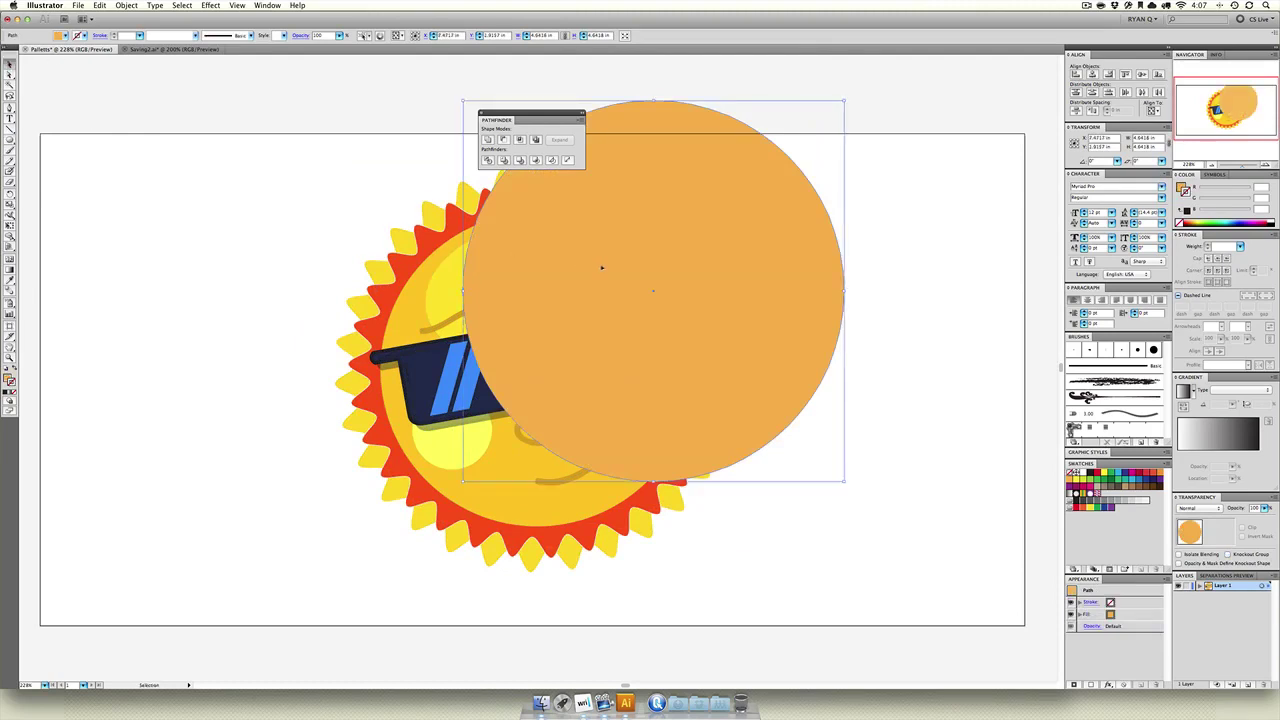
drag(600, 268, 604, 291)
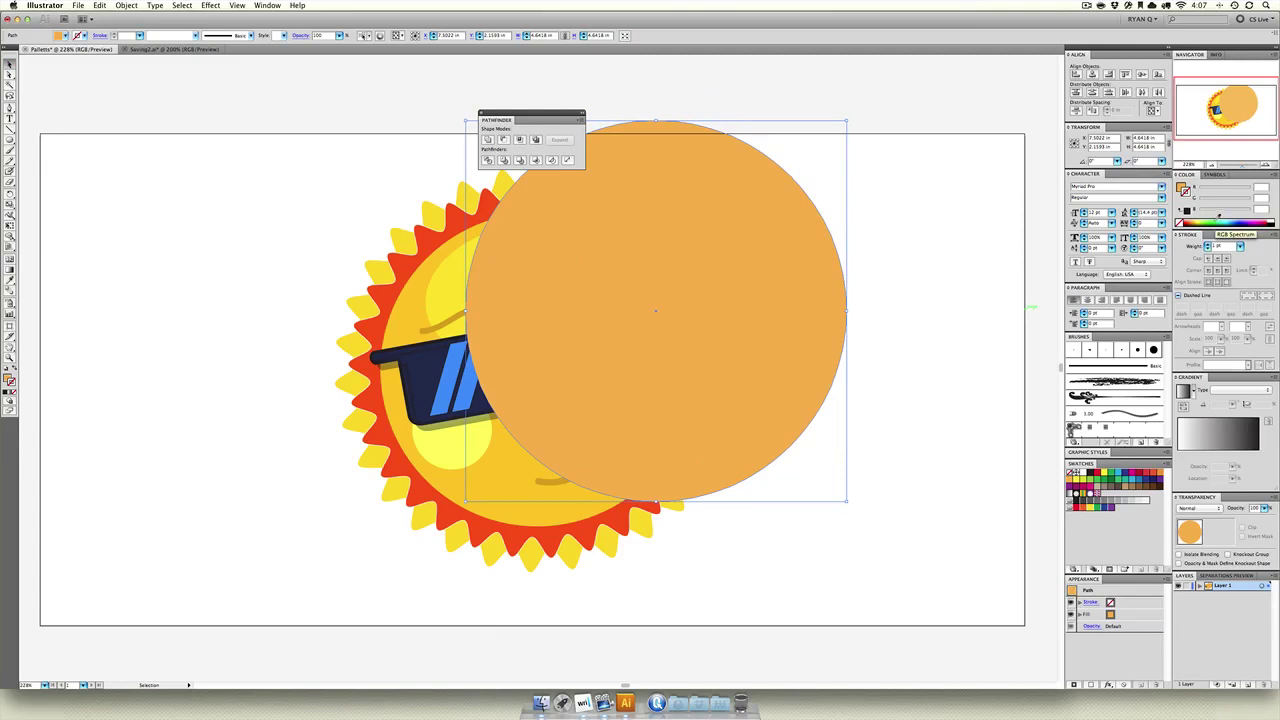
click(1181, 187)
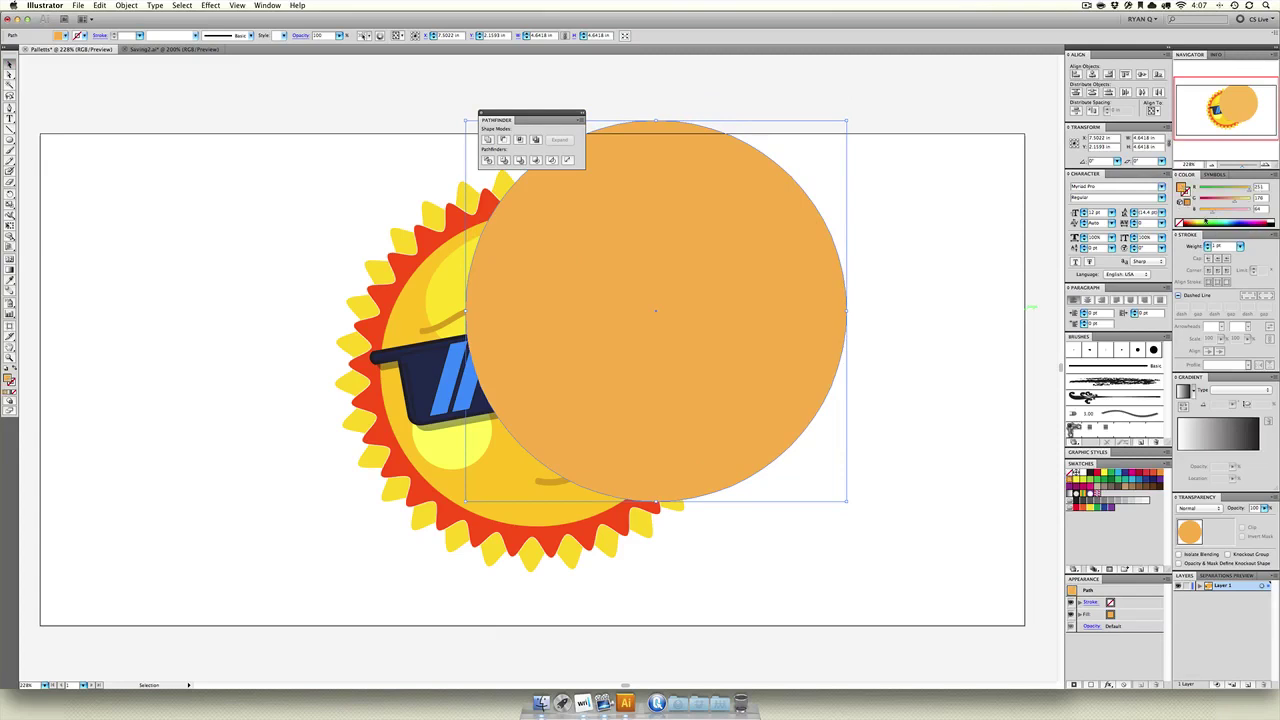
click(1254, 221)
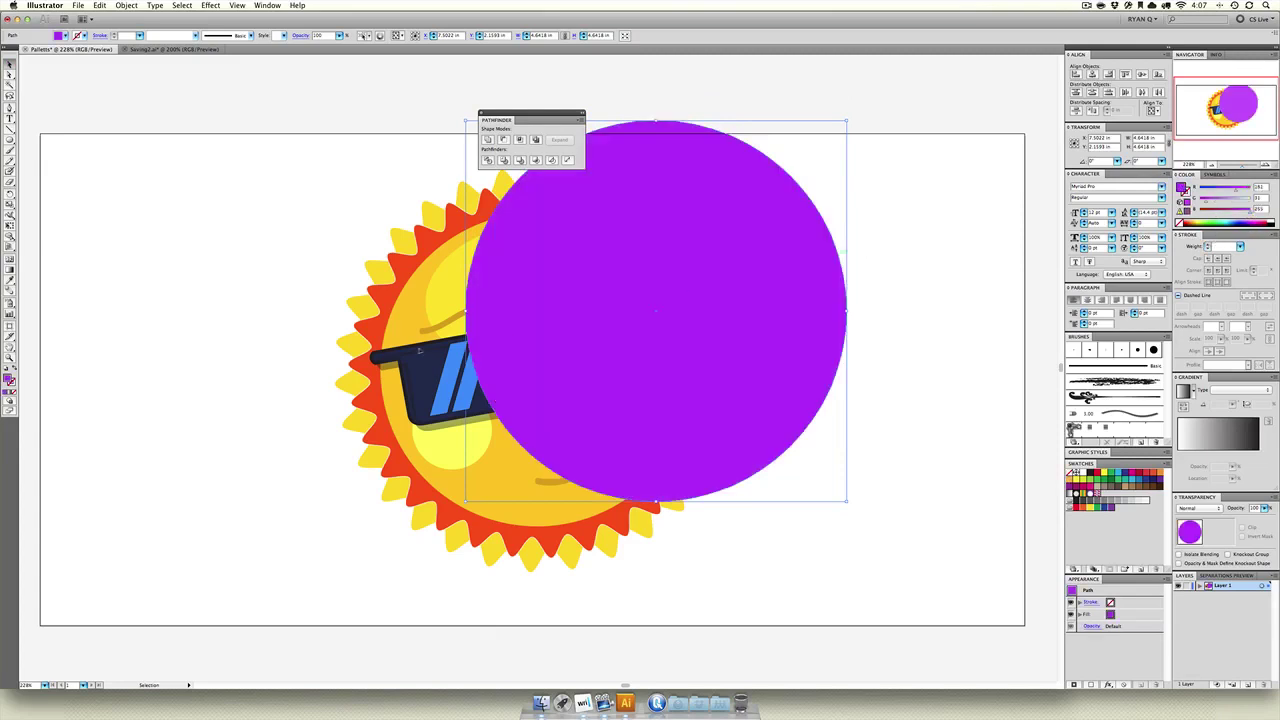
click(460, 345)
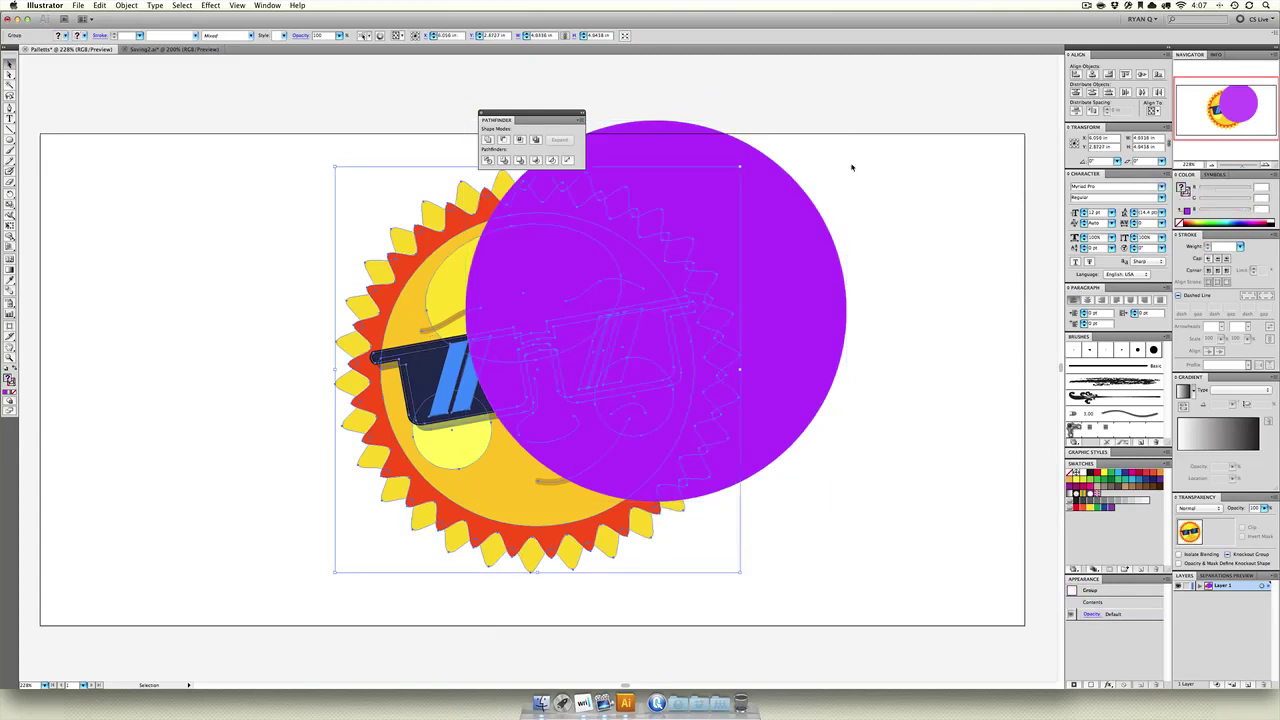
- Divide the sun with the purple circle, then Magic Wand-select and delete the purple pieces
drag(886, 140, 271, 594)
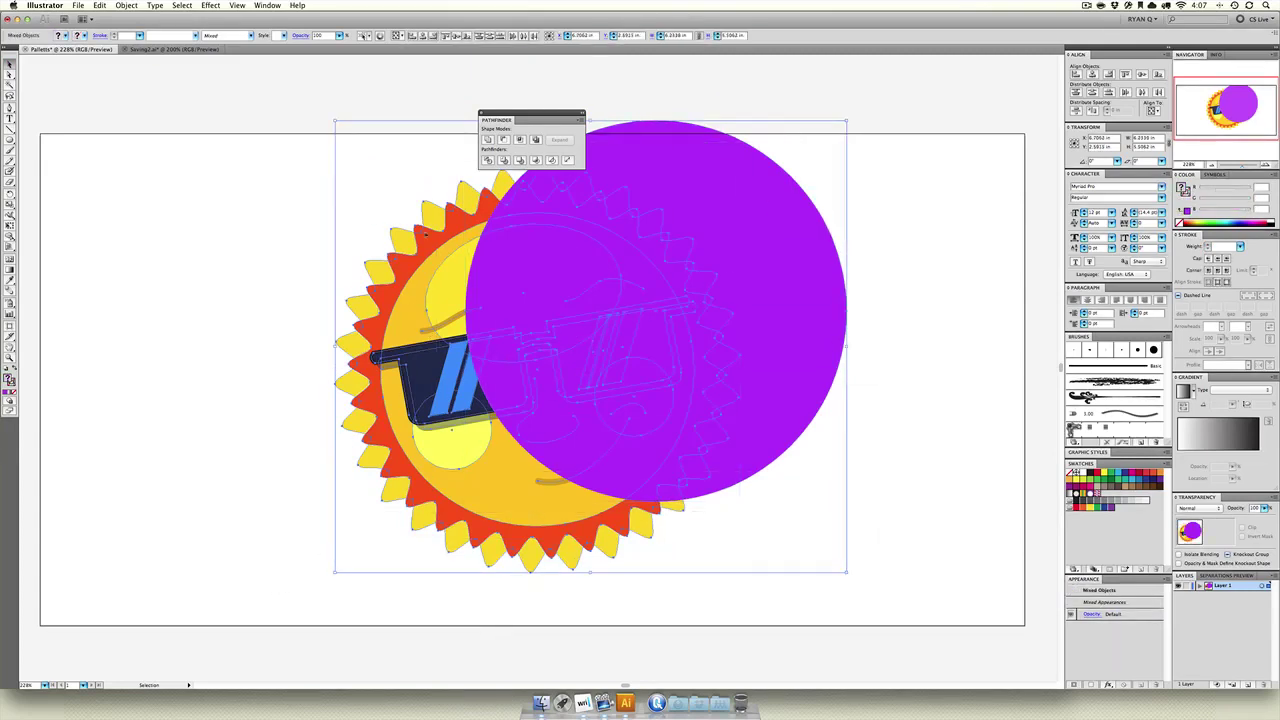
click(487, 160)
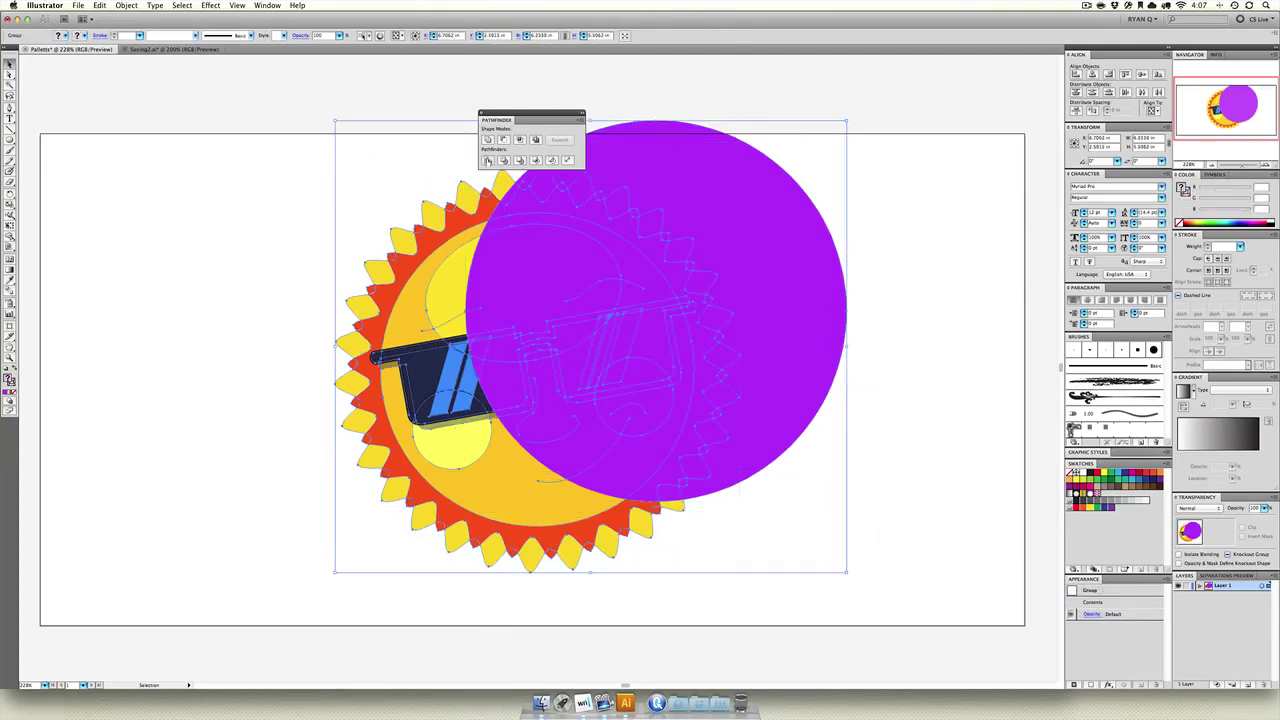
click(10, 75)
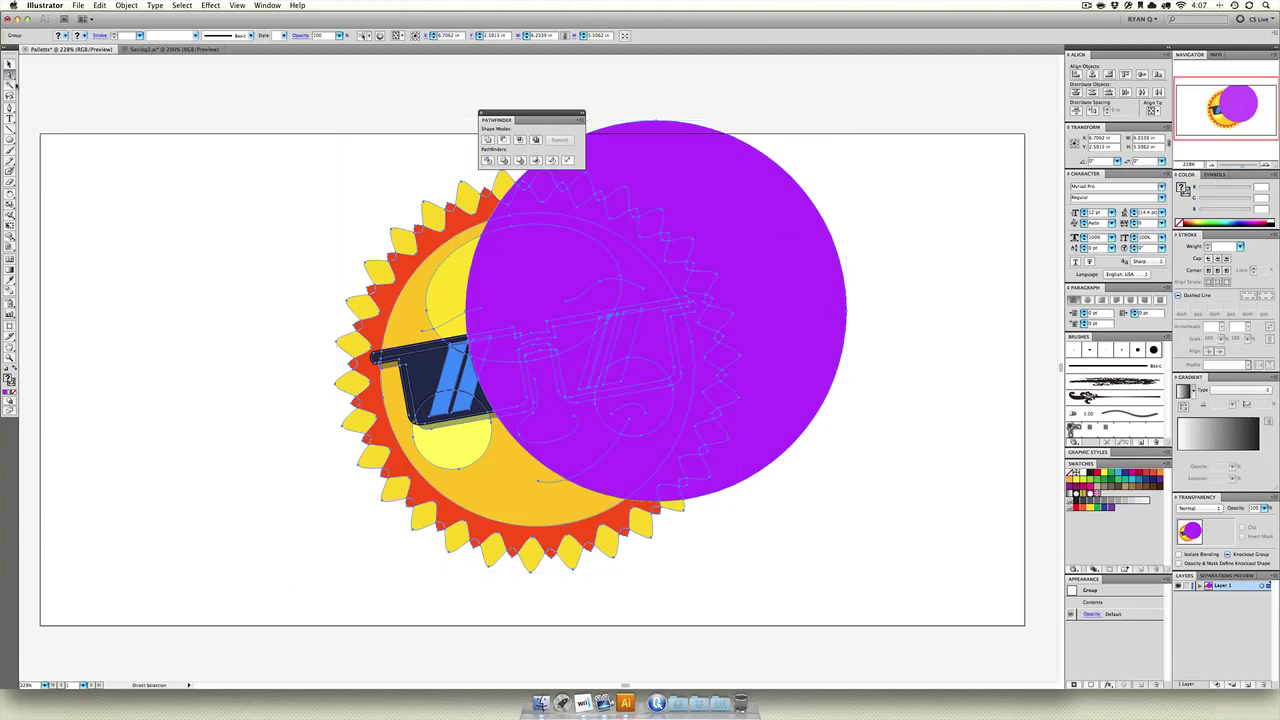
click(10, 86)
click(349, 223)
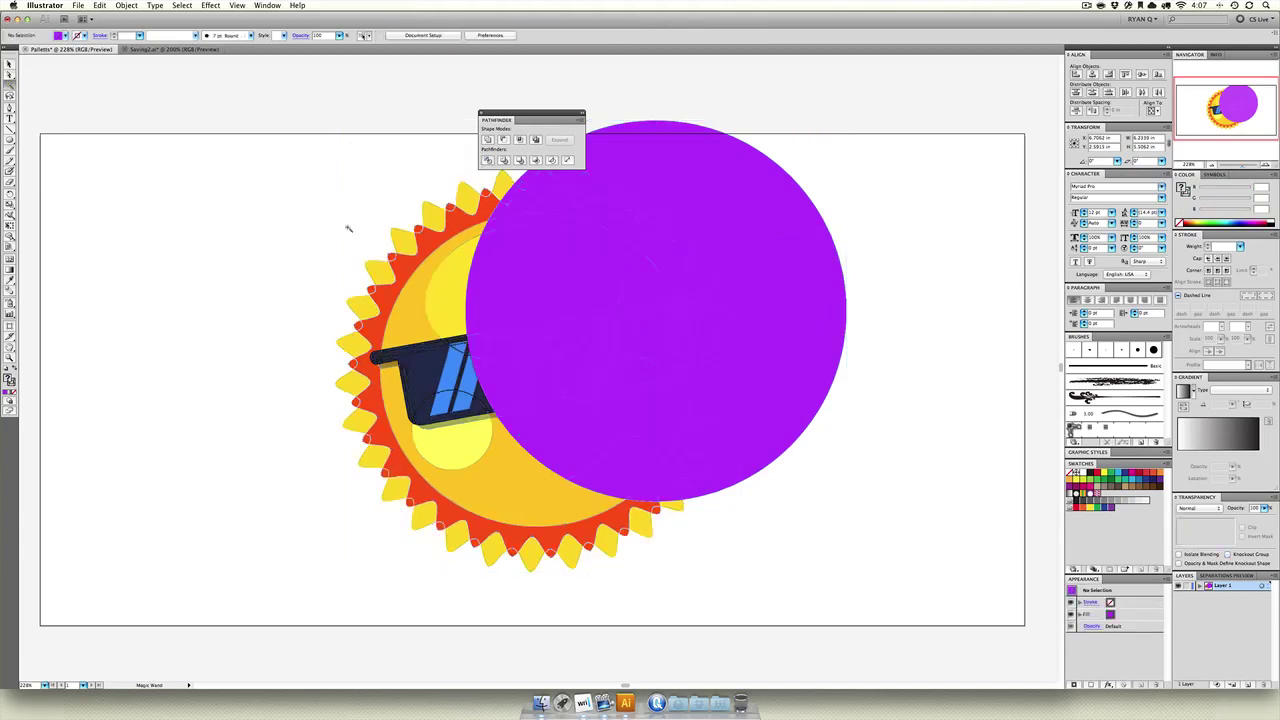
click(645, 318)
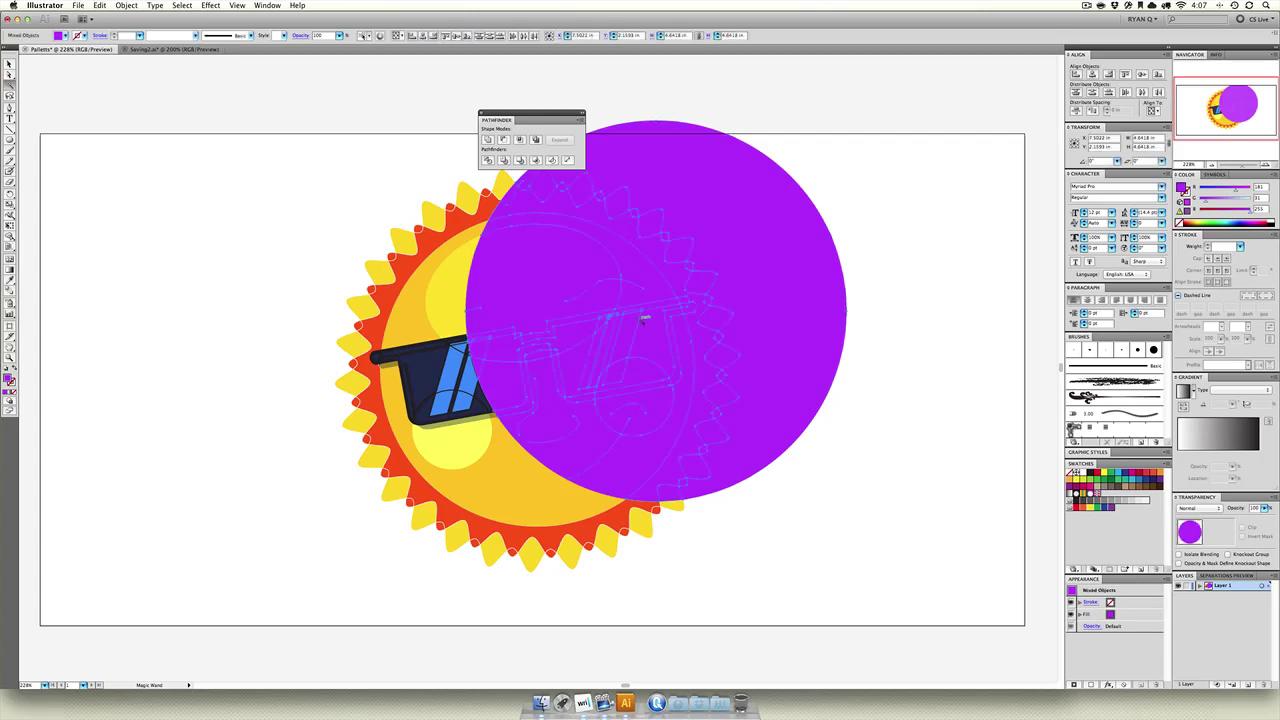
key(Delete)
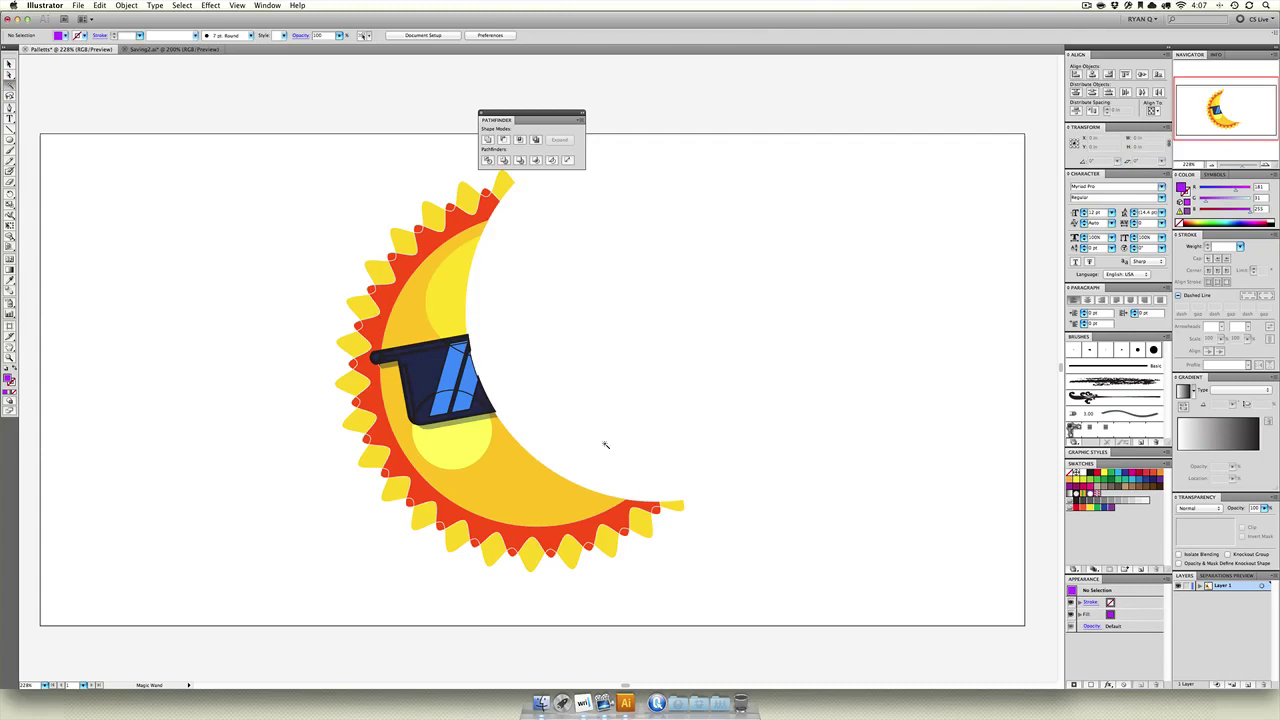
- Drag the crescent sun around the artboard, then delete it
click(9, 65)
drag(648, 296, 540, 365)
drag(394, 450, 195, 470)
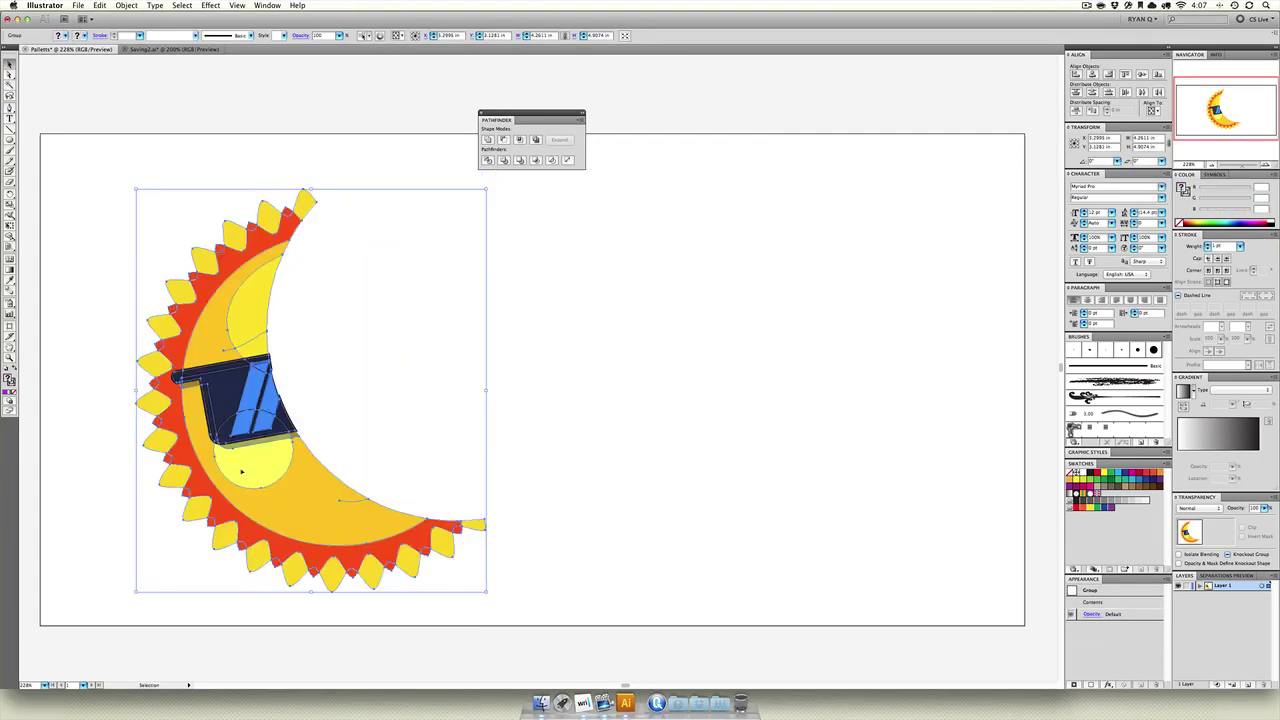
drag(243, 414, 420, 440)
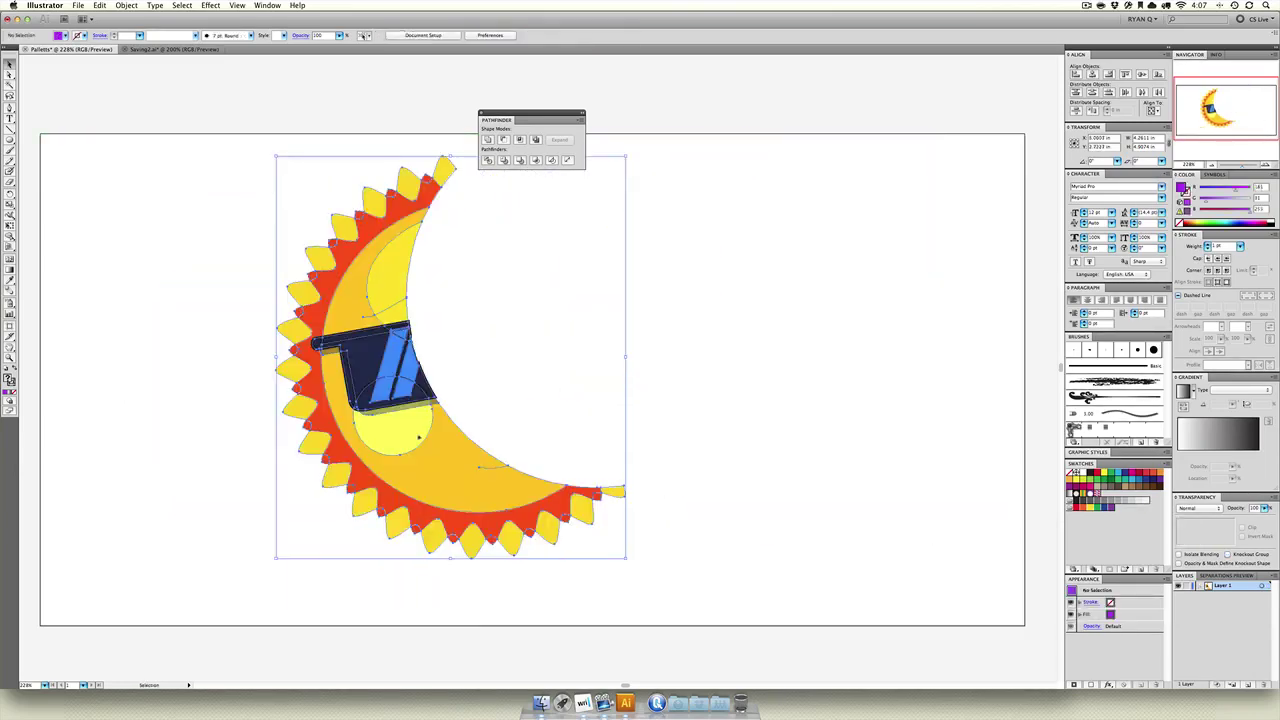
key(Delete)
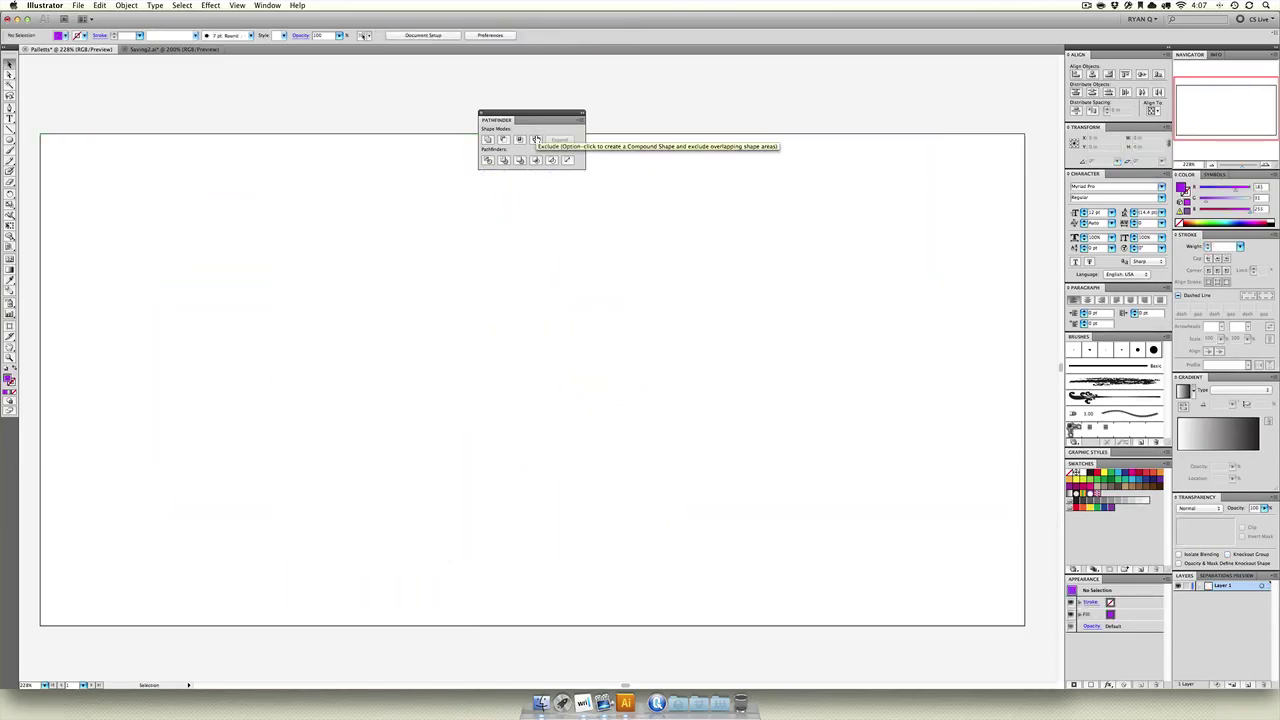